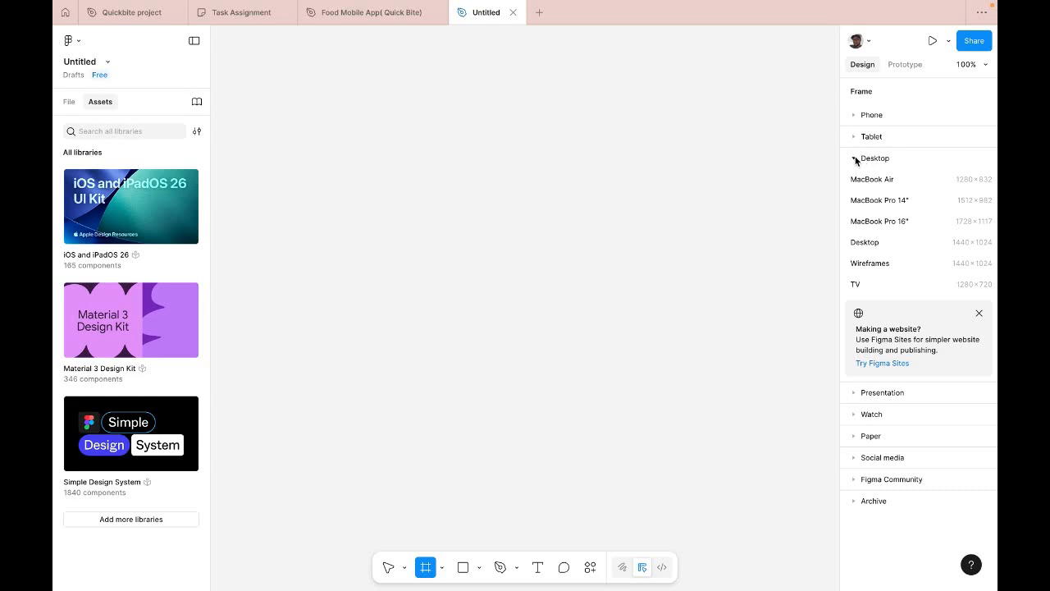
# - Draw a frame about 191 × 171 on the empty canvas and move it up to about X 3, Y -71
pyautogui.click(854, 159)
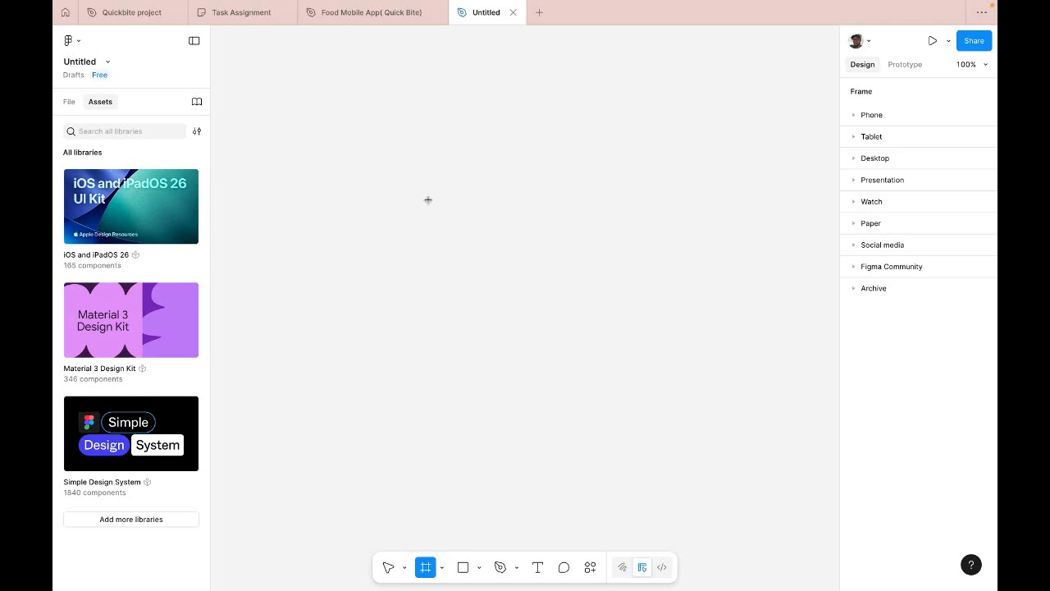
pyautogui.moveTo(429, 176); pyautogui.dragTo(555, 289)
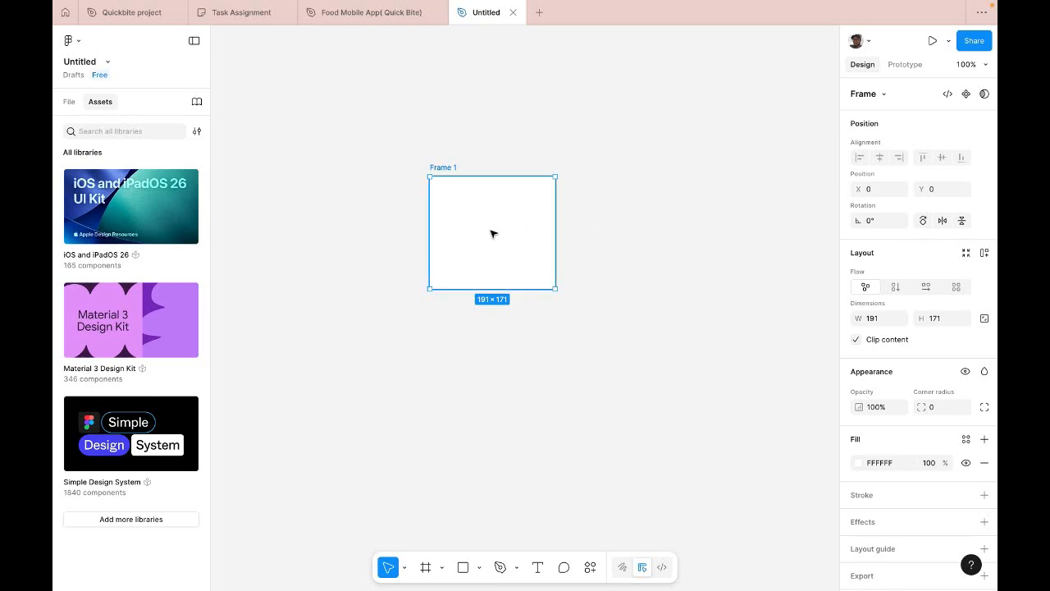
pyautogui.moveTo(491, 234); pyautogui.dragTo(493, 187)
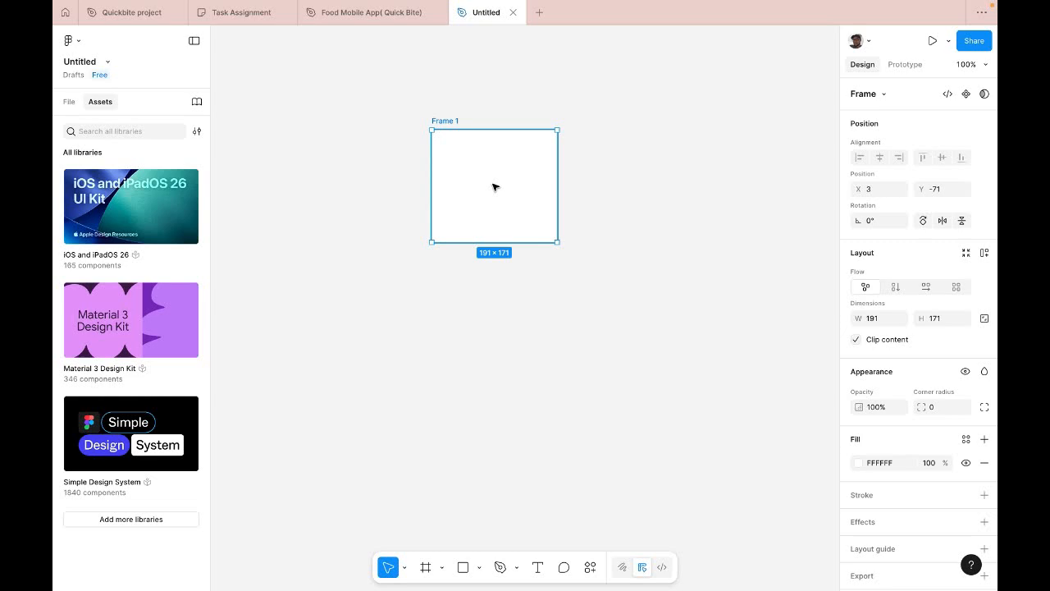
# - Add the text "Skyscraper" just below the frame's lower-left corner
pyautogui.click(538, 569)
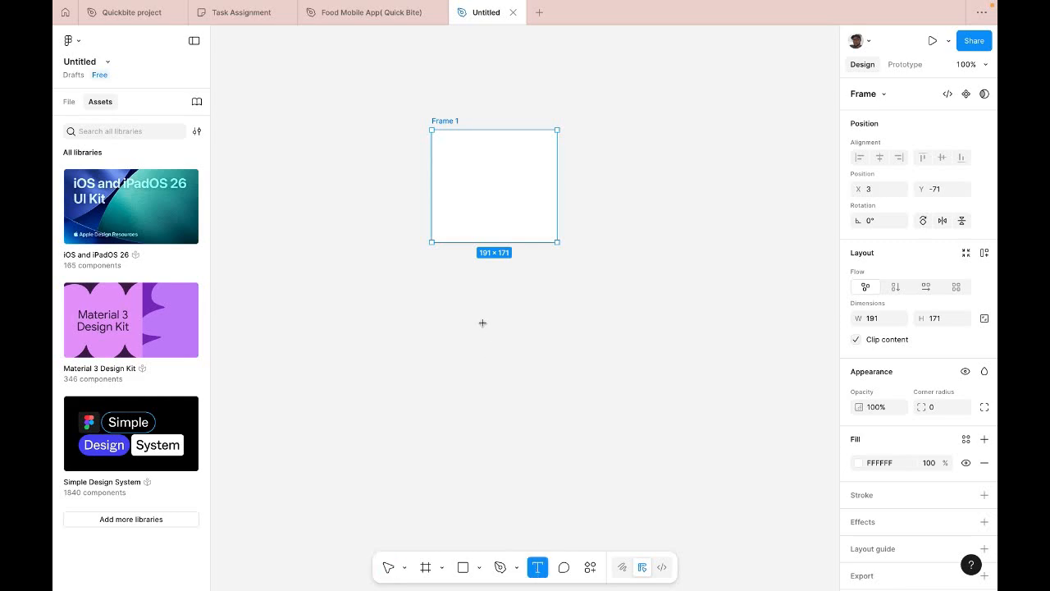
pyautogui.click(434, 255)
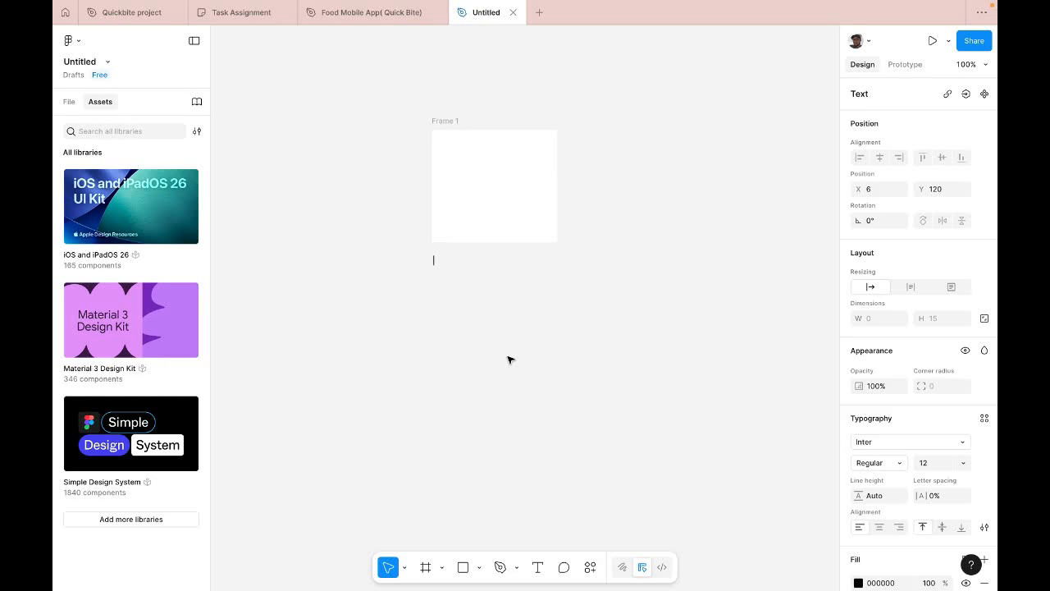
pyautogui.write('Skyscraper')
pyautogui.press('Escape')
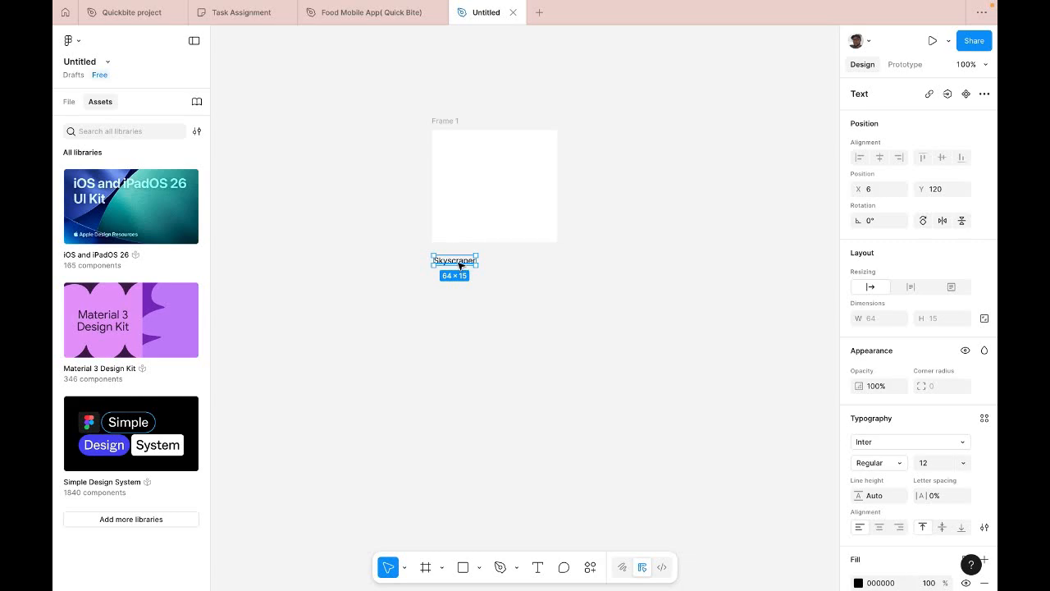
# - Align the "Skyscraper" text with the frame's left edge and set its gap below the frame to 10
pyautogui.moveTo(459, 262); pyautogui.dragTo(459, 259)
pyautogui.press('alt')
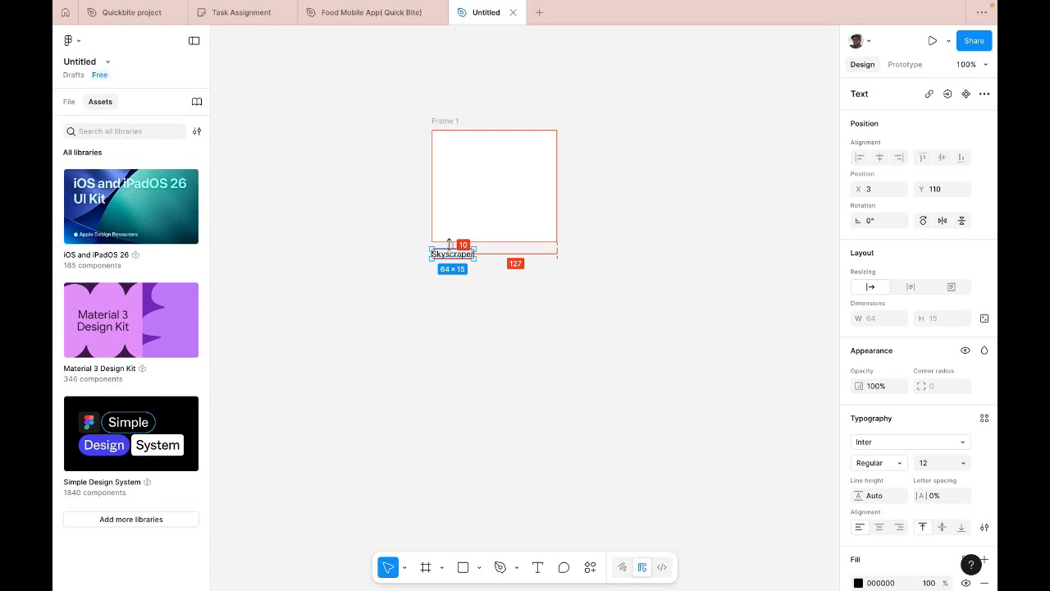
pyautogui.press('Up')
pyautogui.press('Down')
pyautogui.press('Down')
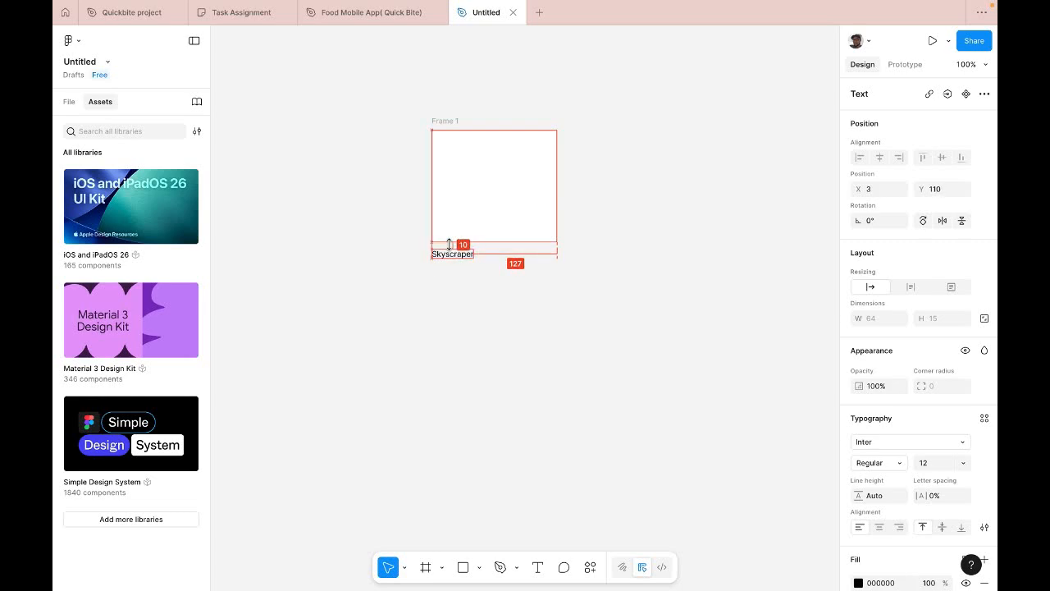
pyautogui.press('Down')
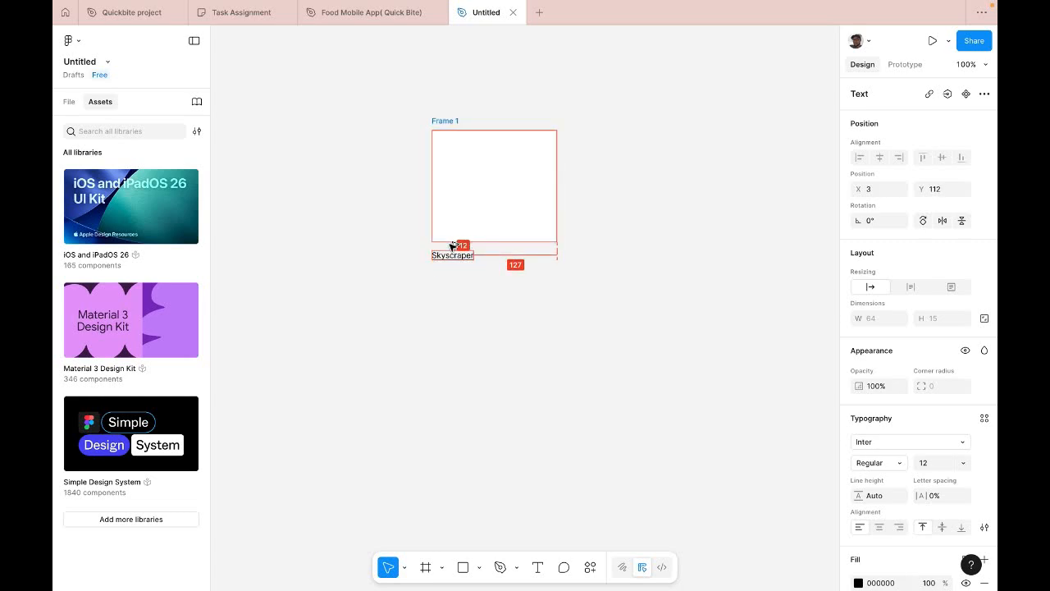
pyautogui.press('Up')
pyautogui.press('Up')
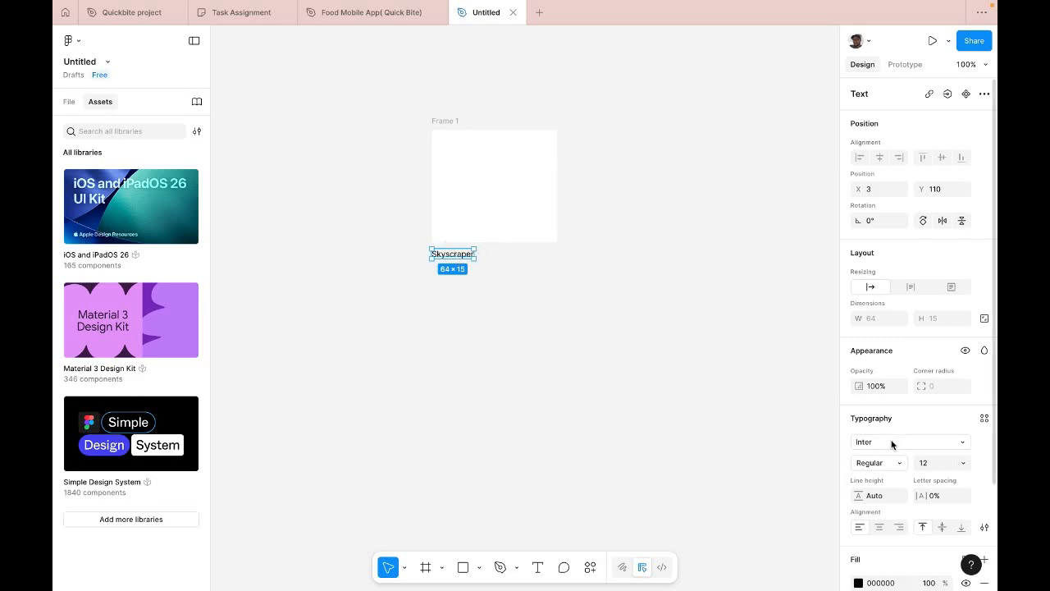
# - Set the "Skyscraper" text's font to Poppins with Bold weight
pyautogui.click(962, 445)
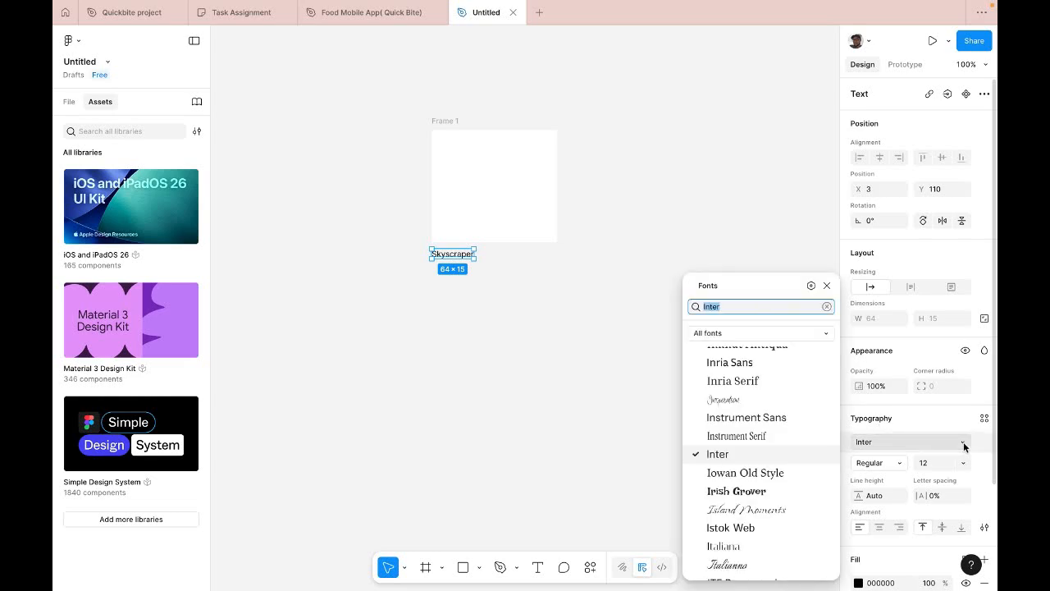
pyautogui.scroll(-7, 766, 491)
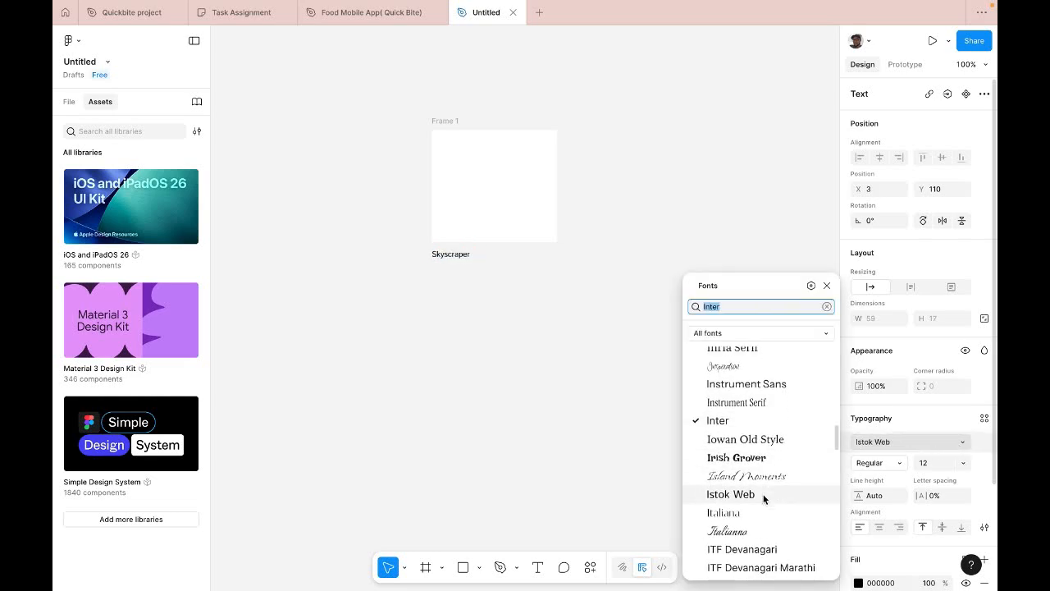
pyautogui.scroll(2, 734, 459)
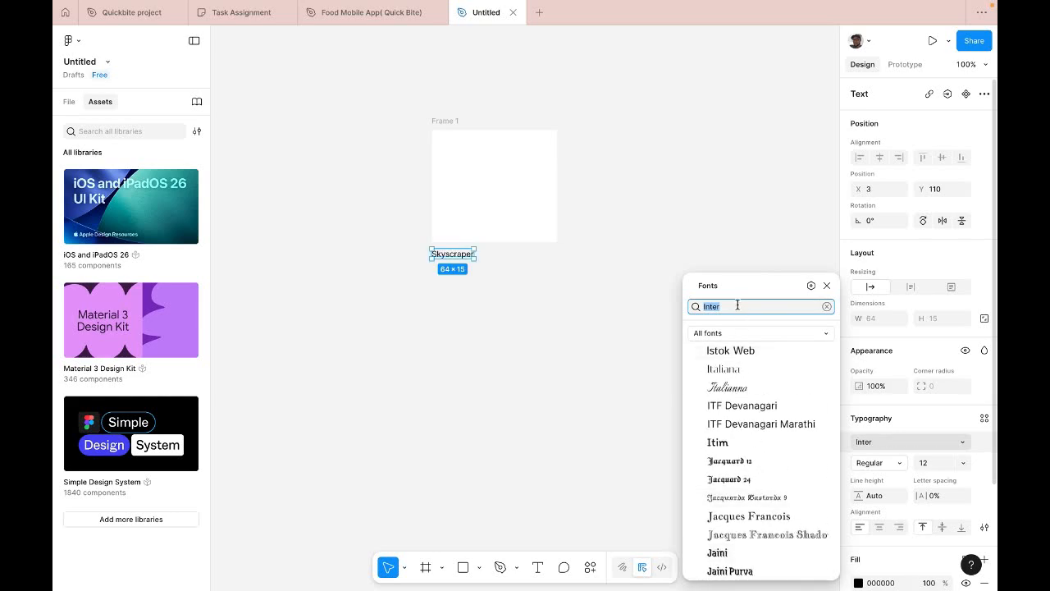
pyautogui.write('po')
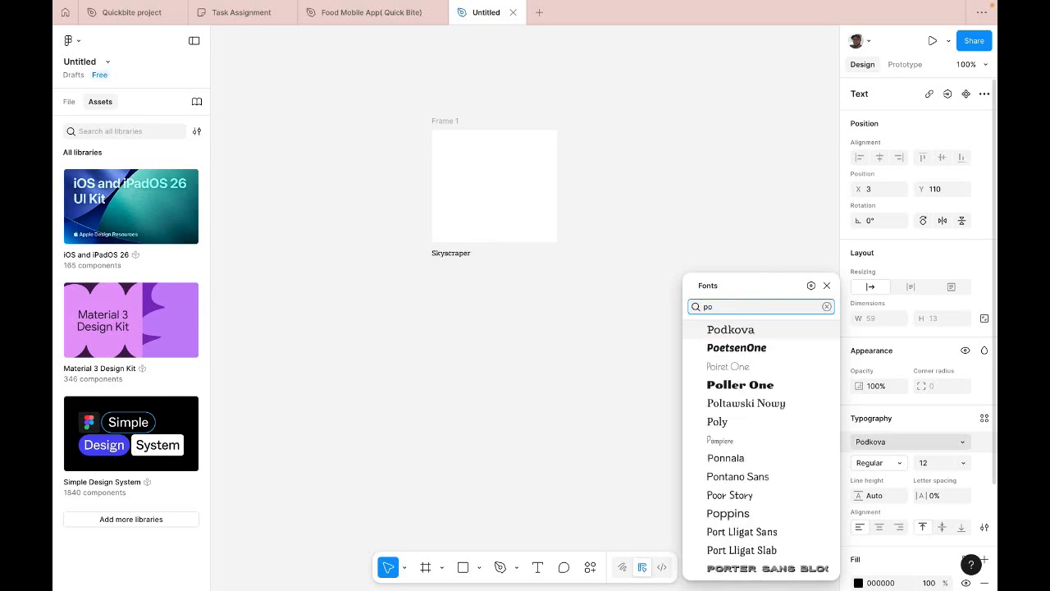
pyautogui.write('ppins')
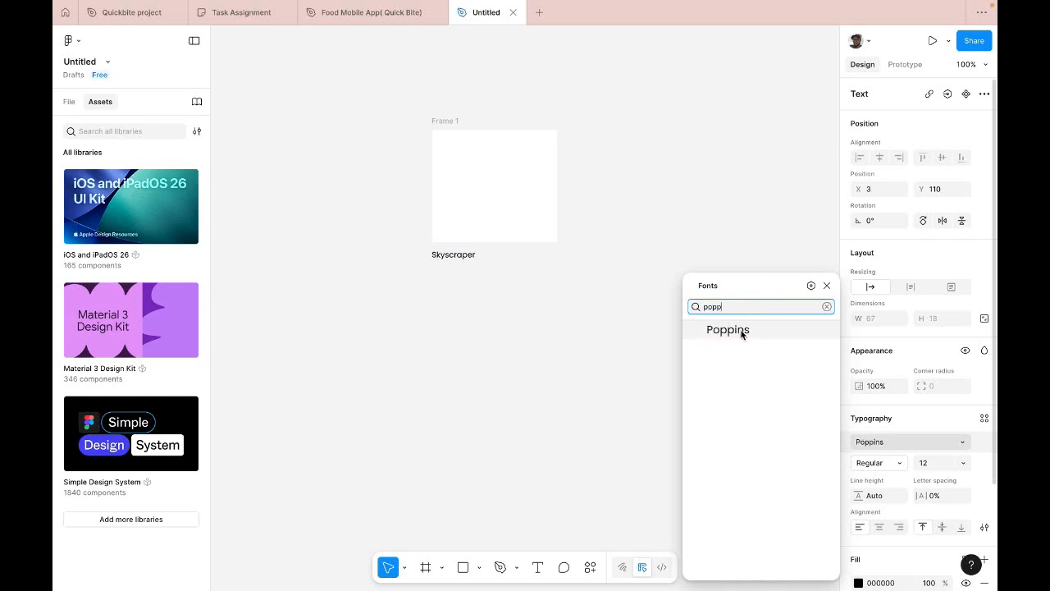
pyautogui.click(741, 329)
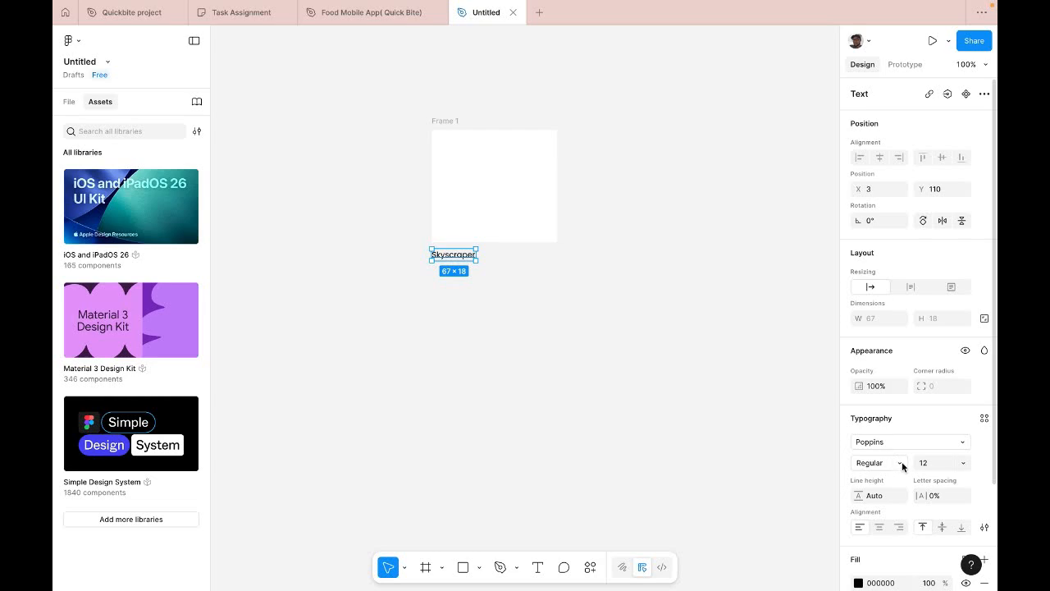
pyautogui.click(901, 462)
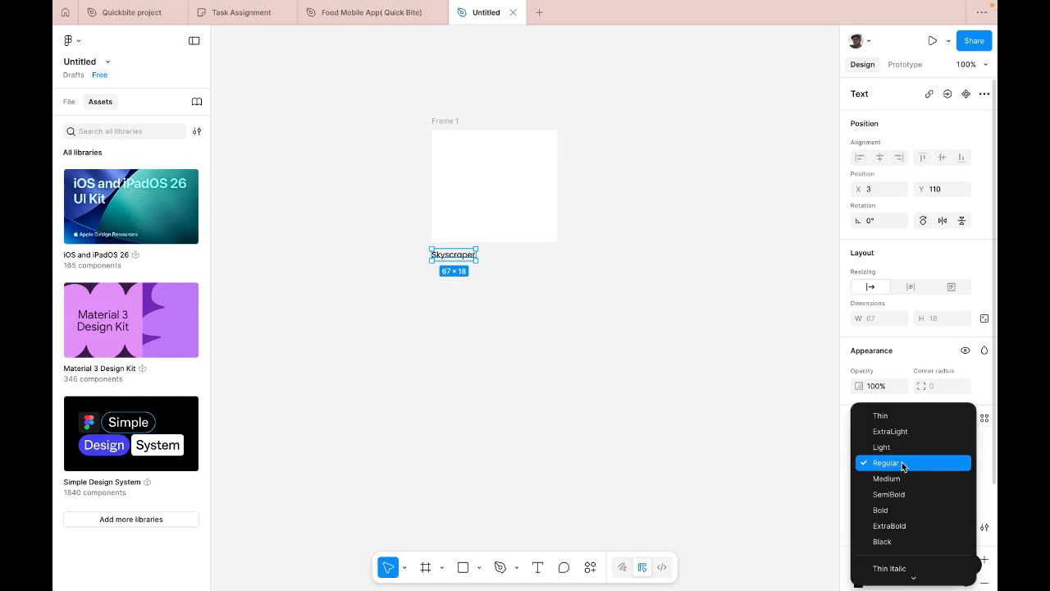
pyautogui.click(893, 510)
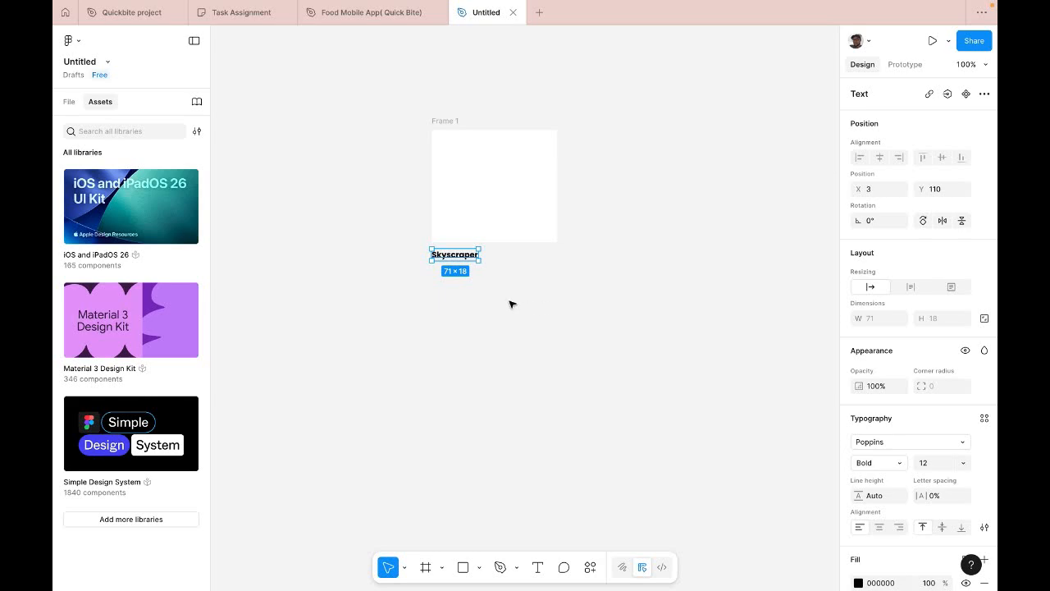
# - Duplicate the "Skyscraper" text directly beneath itself and change the copy to "learn about your skyscraper below"
pyautogui.click(471, 279)
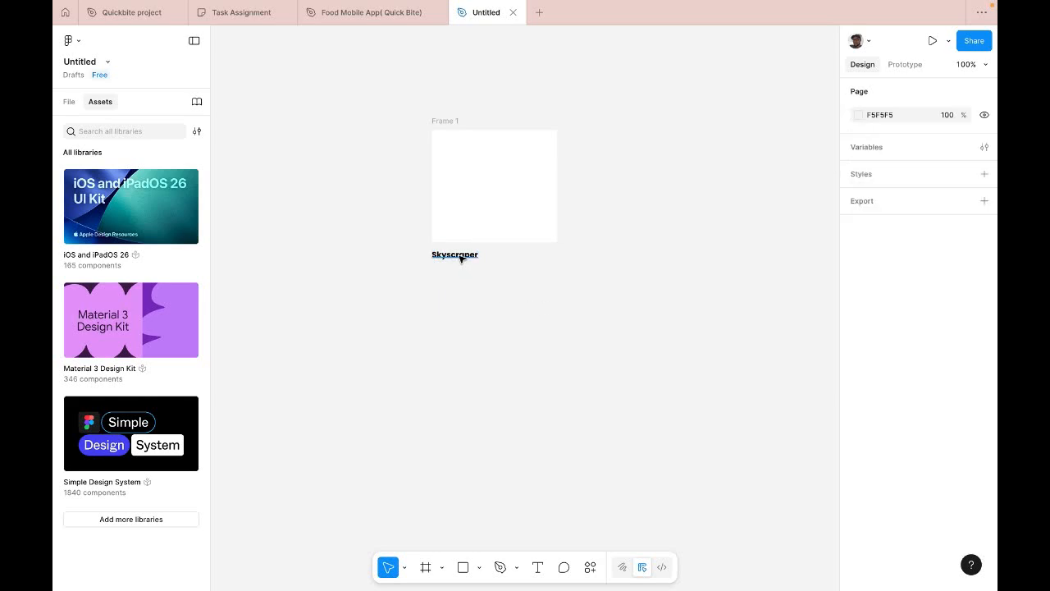
pyautogui.click(461, 257)
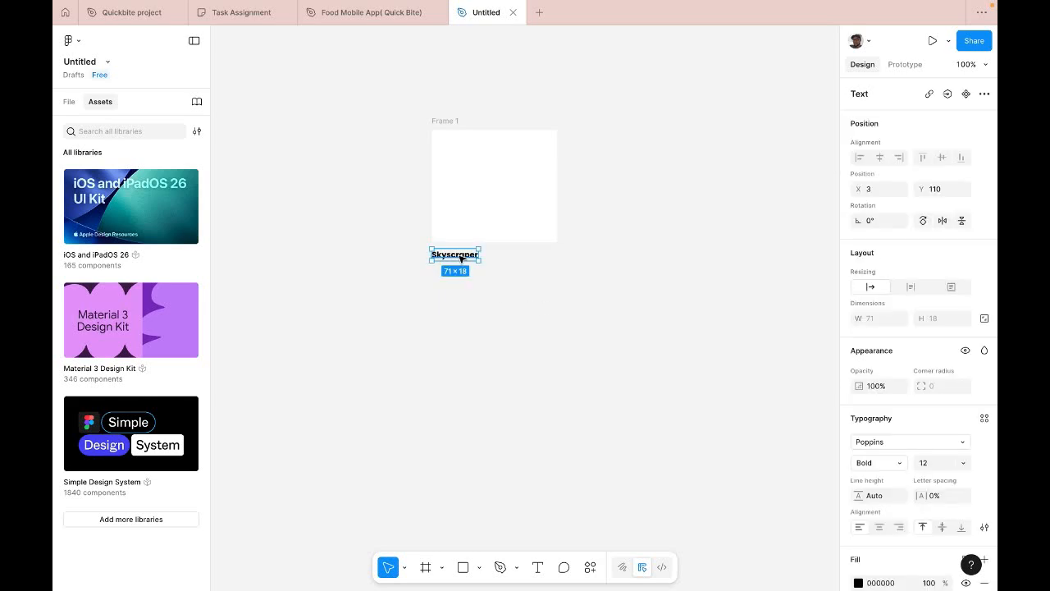
pyautogui.keyDown('alt'); pyautogui.moveTo(461, 258); pyautogui.dragTo(460, 270); pyautogui.keyUp('alt')
pyautogui.doubleClick(464, 267)
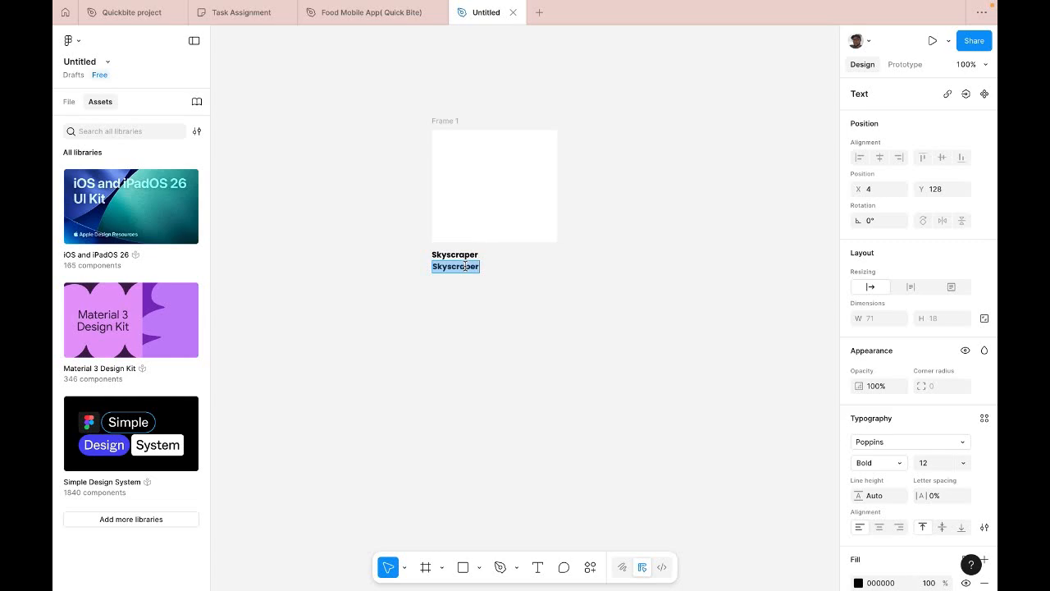
pyautogui.write('l')
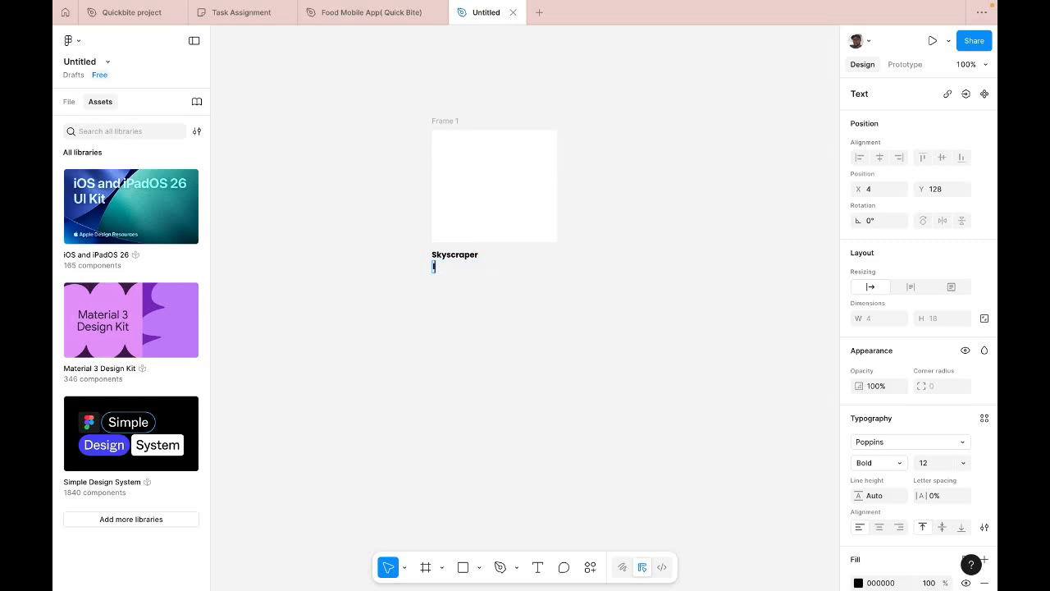
pyautogui.write('earn about your')
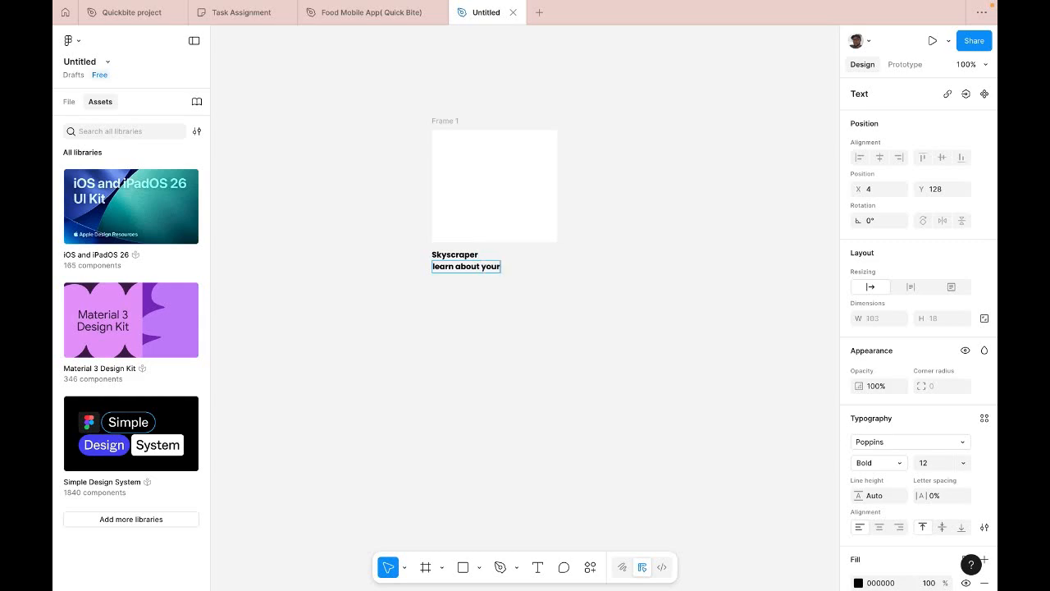
pyautogui.write(' skyscraper')
pyautogui.write('below')
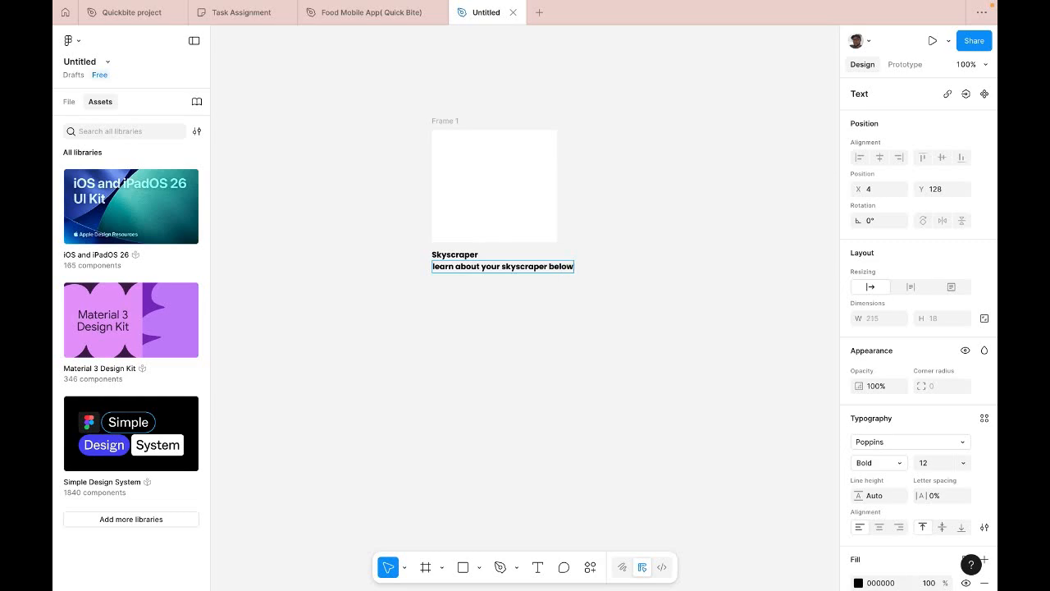
pyautogui.press('Escape')
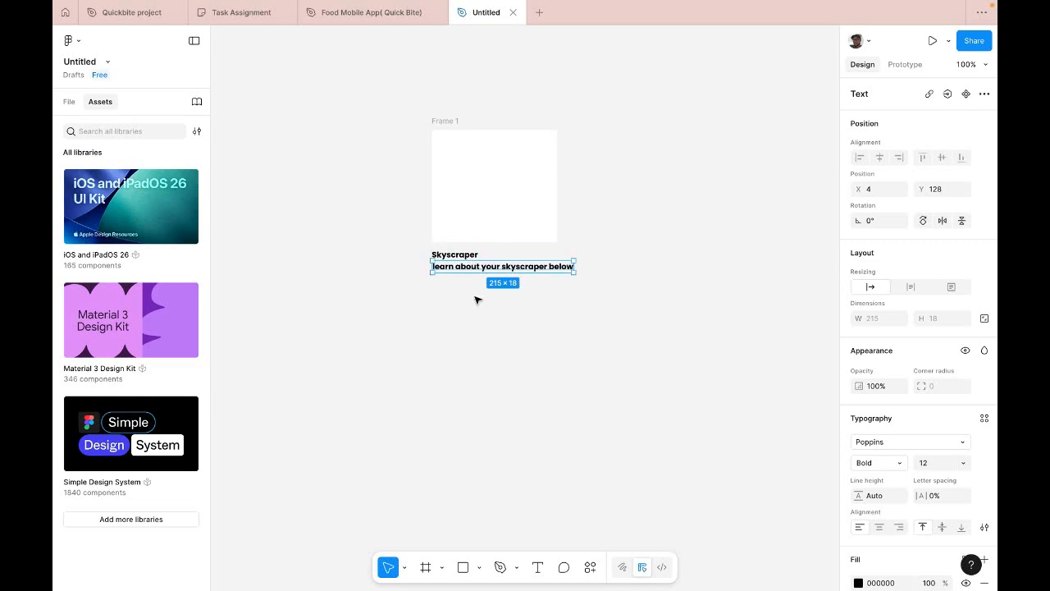
# - Set the font size of the "Skyscraper" heading to 24
pyautogui.click(456, 251)
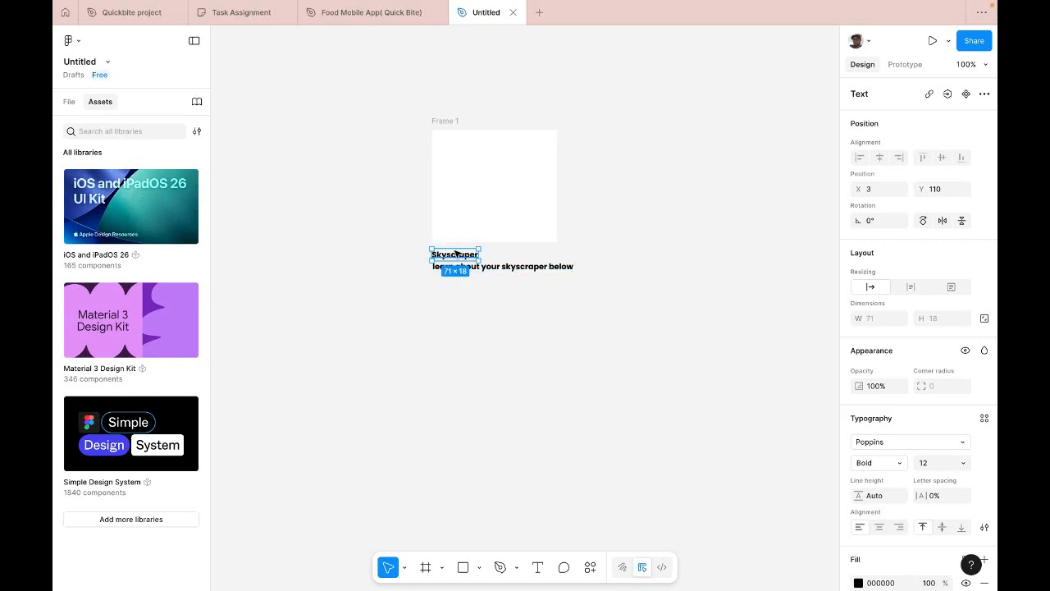
pyautogui.click(928, 466)
pyautogui.write('24')
pyautogui.press('Return')
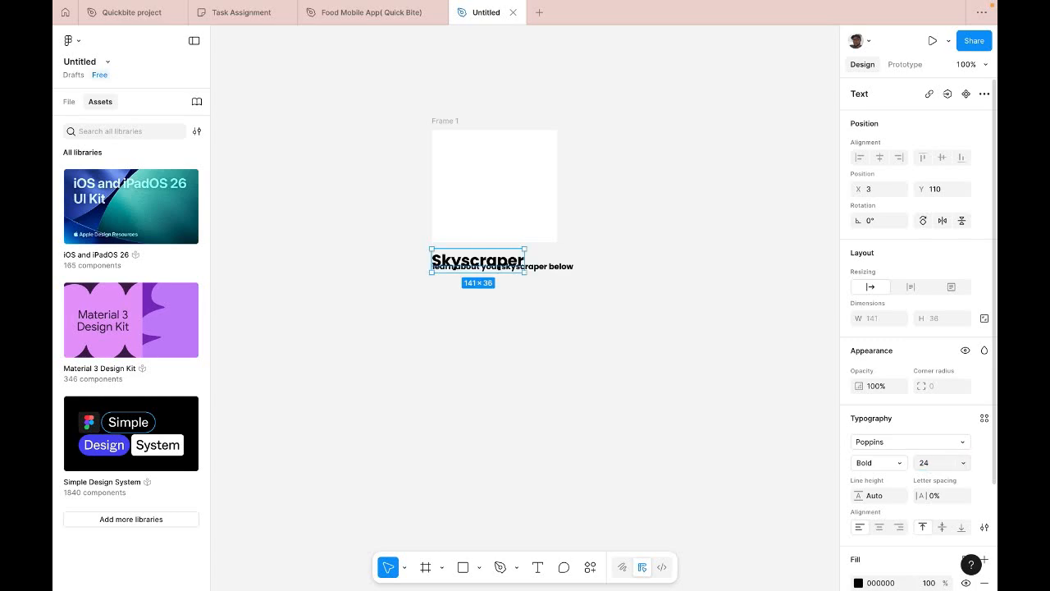
# - Move the description line clear of the heading to about X 3, Y 156, and check the heading's spacing to the frame
pyautogui.click(547, 273)
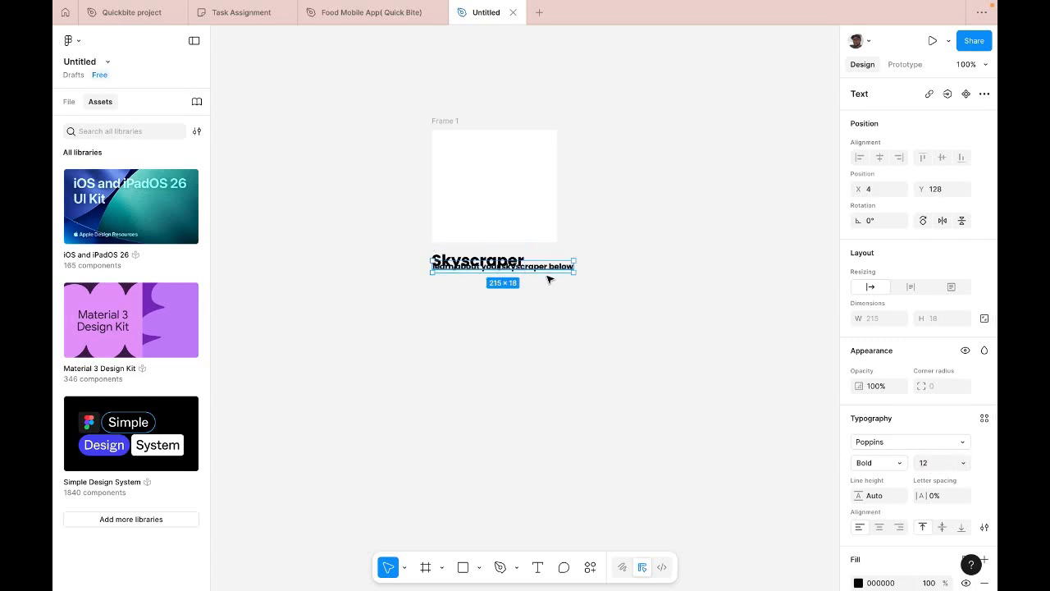
pyautogui.moveTo(548, 278); pyautogui.dragTo(547, 298)
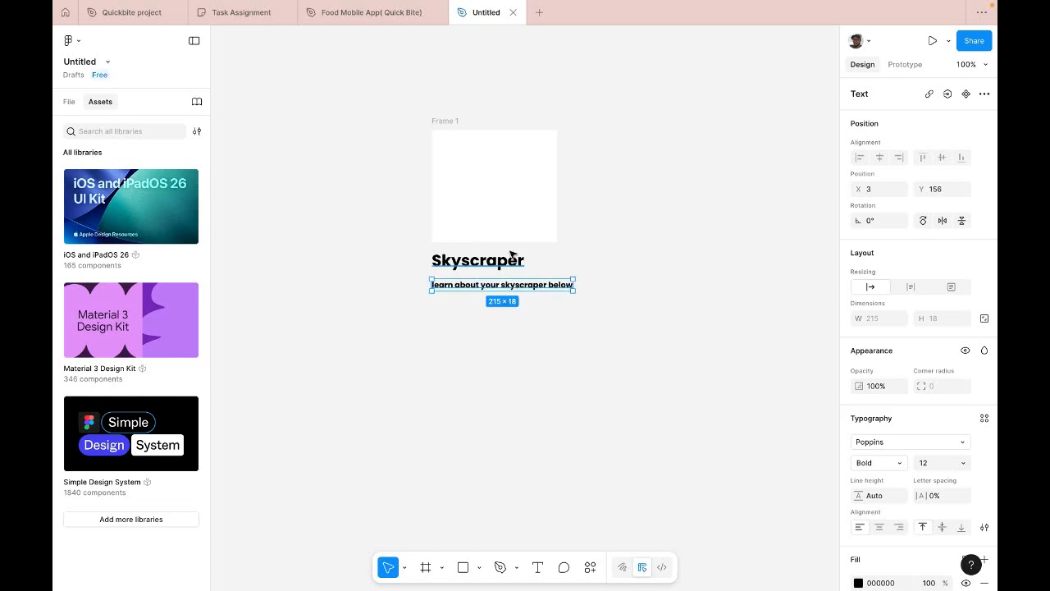
pyautogui.click(496, 267)
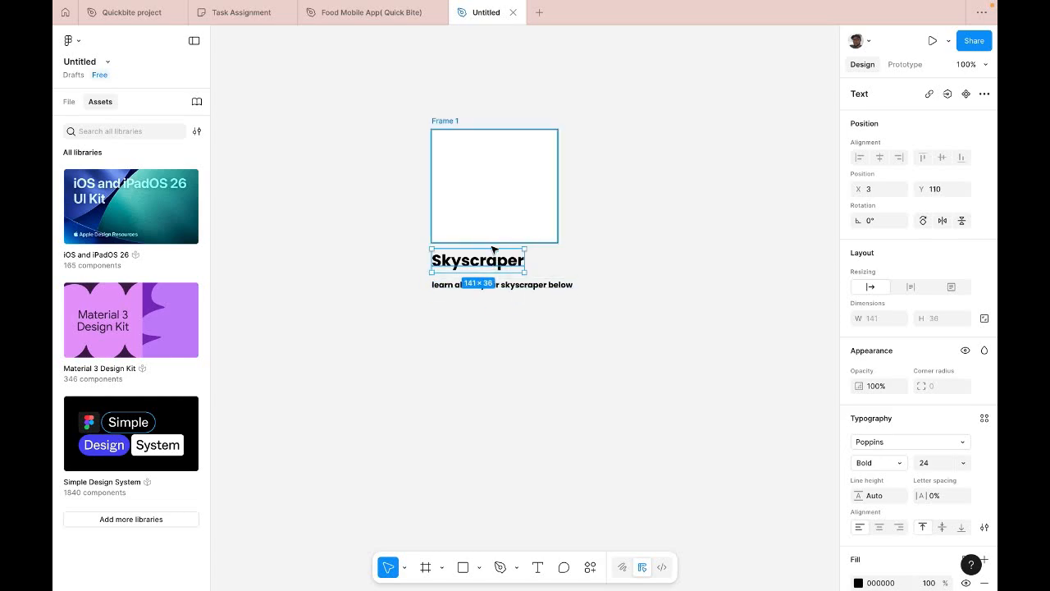
pyautogui.press('alt')
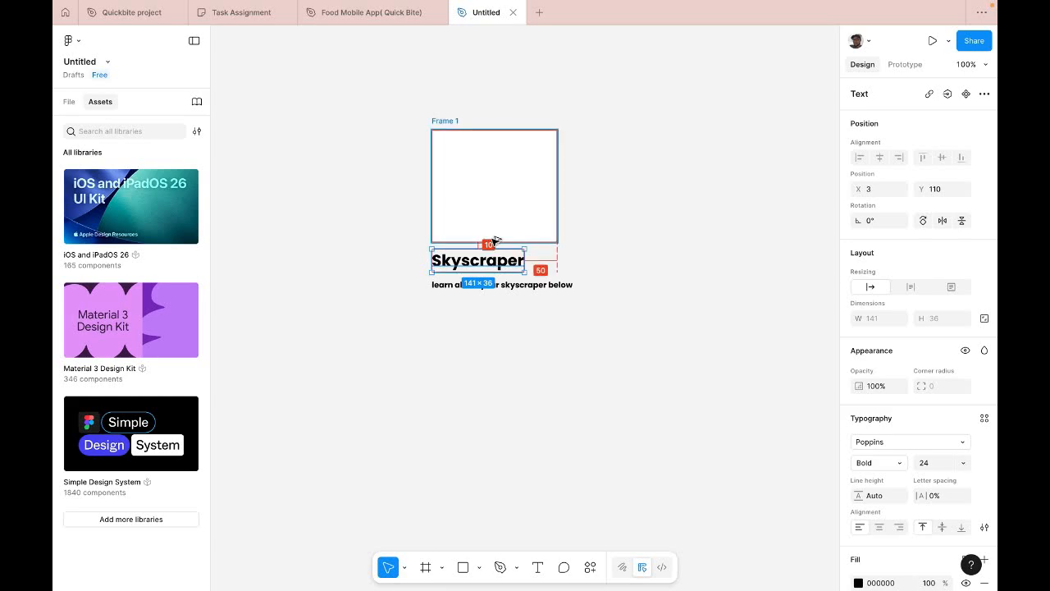
# - Set the description line to Regular weight and move it up against the heading, to Y 146
pyautogui.click(493, 285)
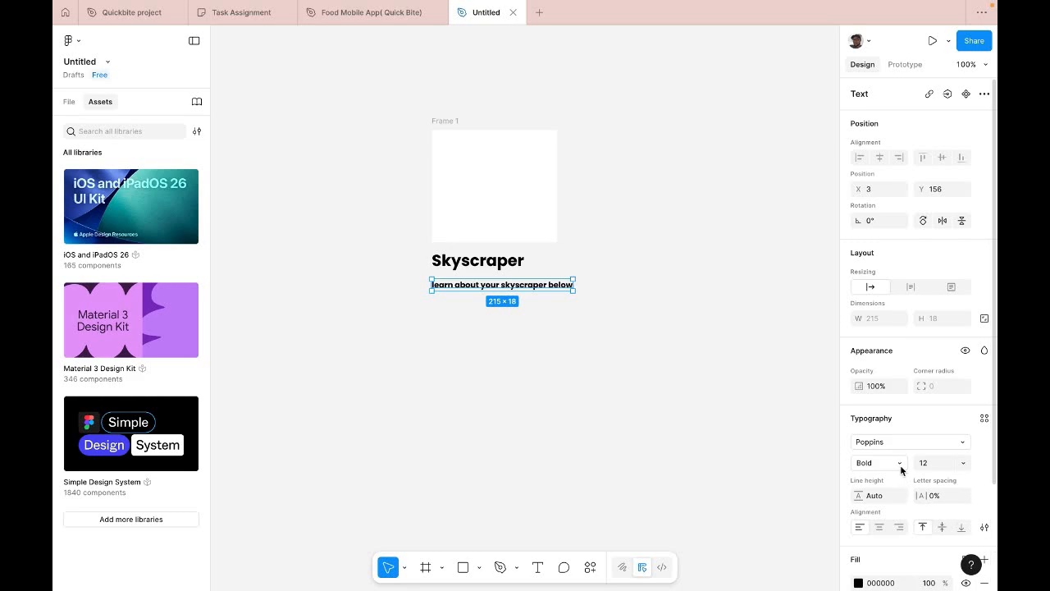
pyautogui.click(900, 465)
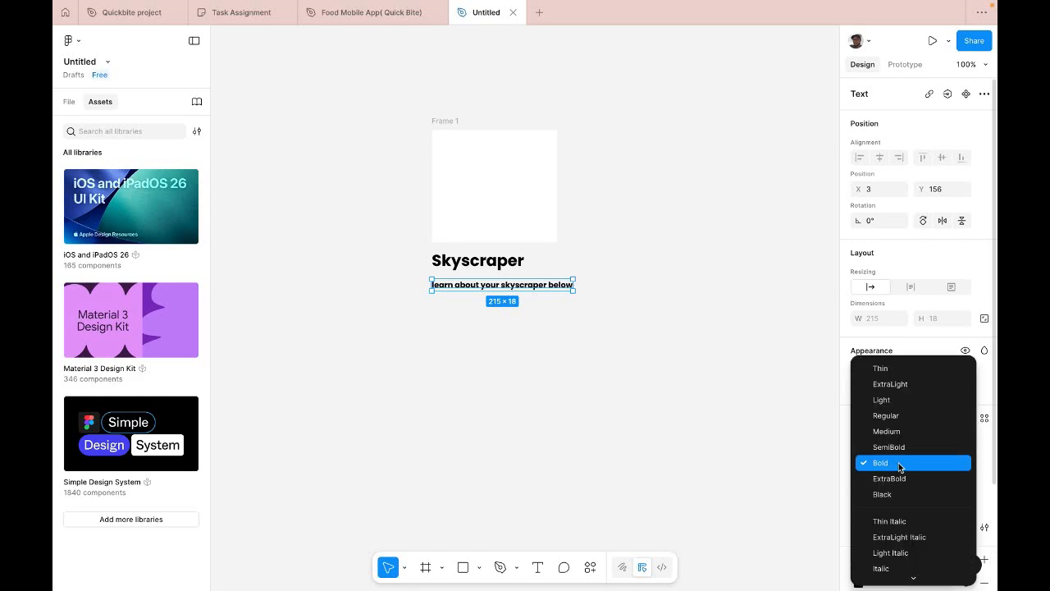
pyautogui.click(895, 412)
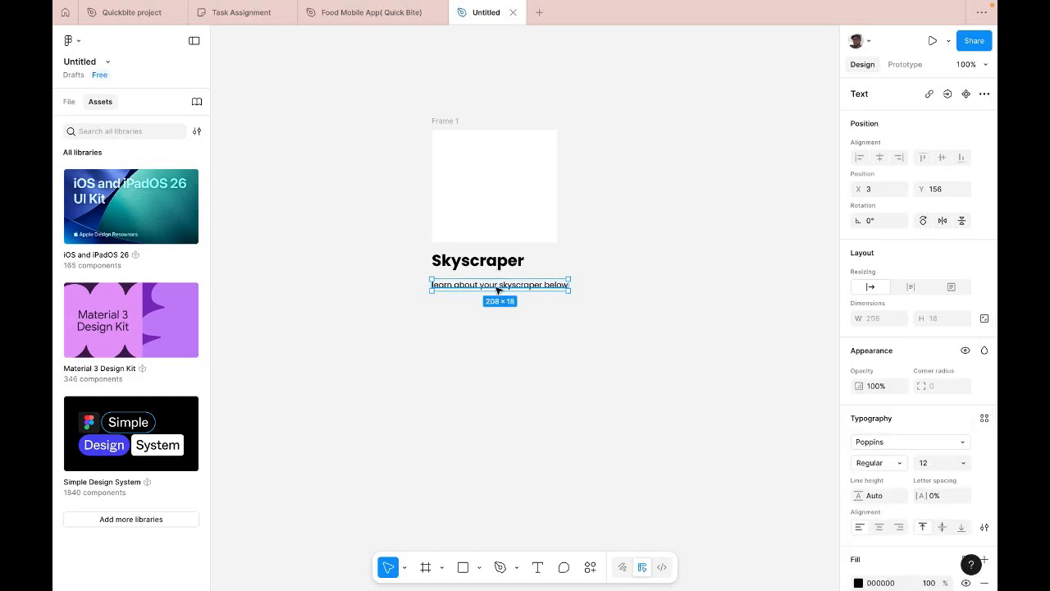
pyautogui.moveTo(497, 287); pyautogui.dragTo(498, 284)
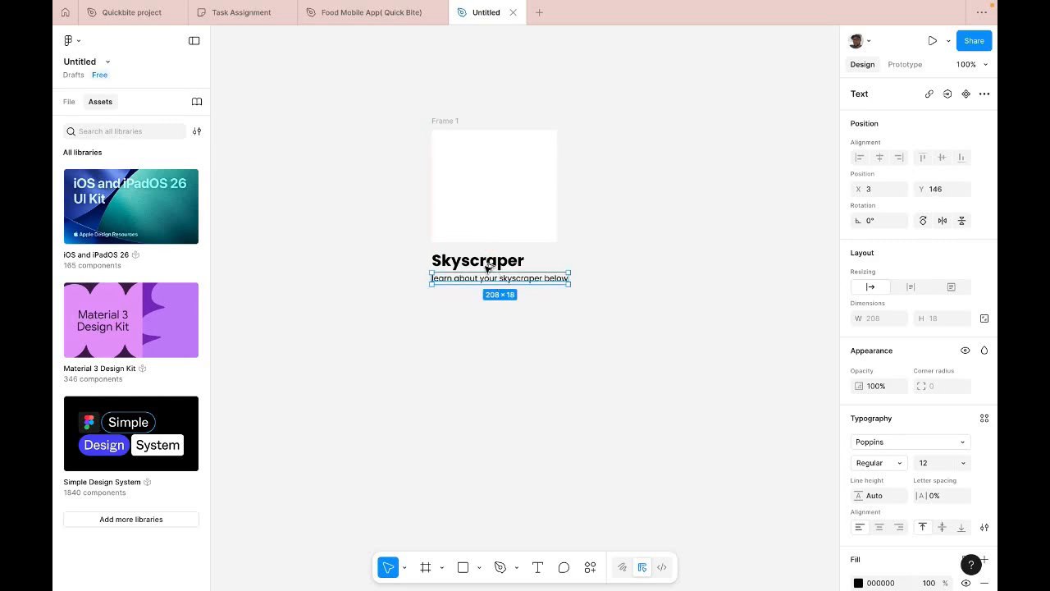
# - Nudge the description line down to Y 151 to open a small gap beneath the "Skyscraper" heading
pyautogui.press('Down')
pyautogui.press('Down')
pyautogui.press('Down')
pyautogui.press('Down')
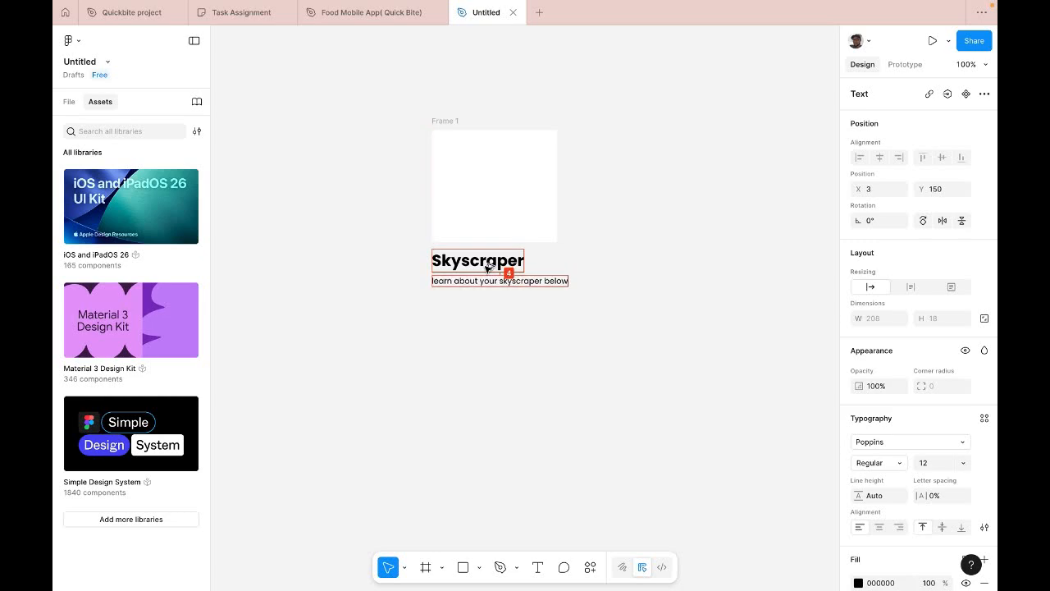
pyautogui.click(542, 349)
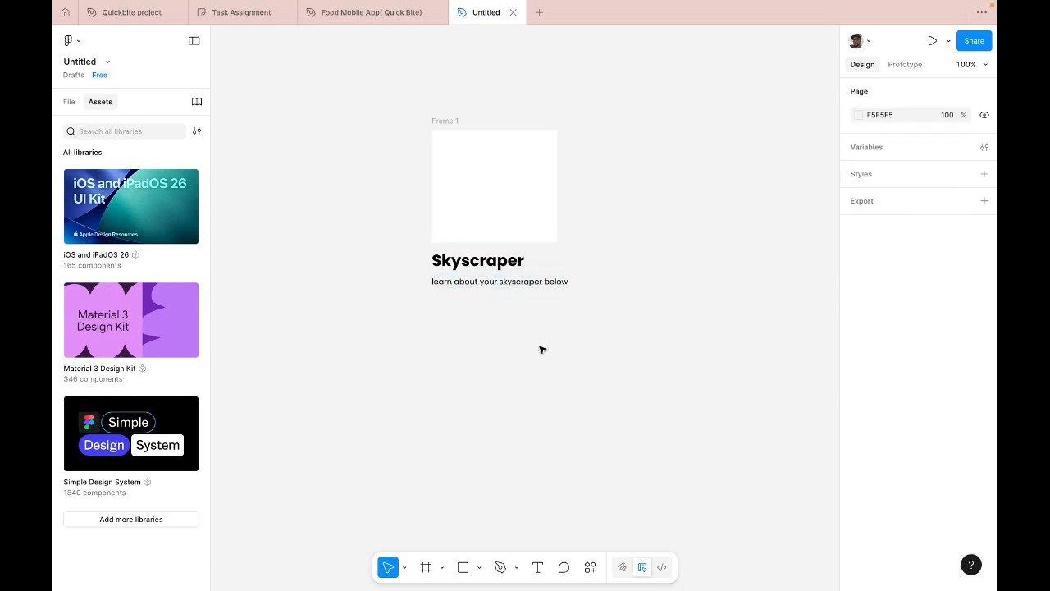
pyautogui.click(541, 283)
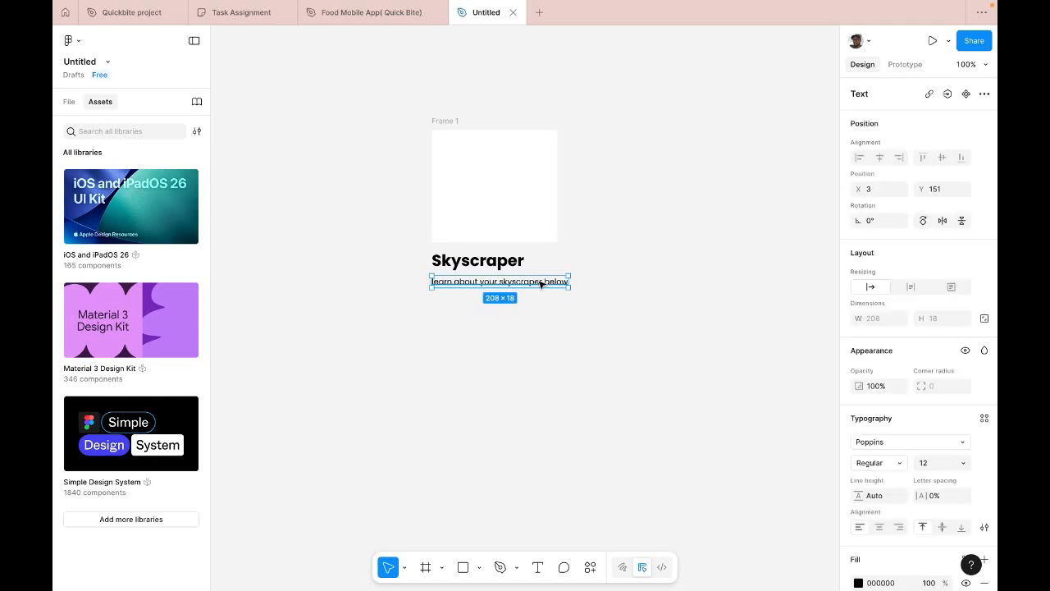
# - Draw a new frame about 201 × 43 beneath the description line, aligned with its left edge at X 3
pyautogui.hscroll(5, 530, 290)
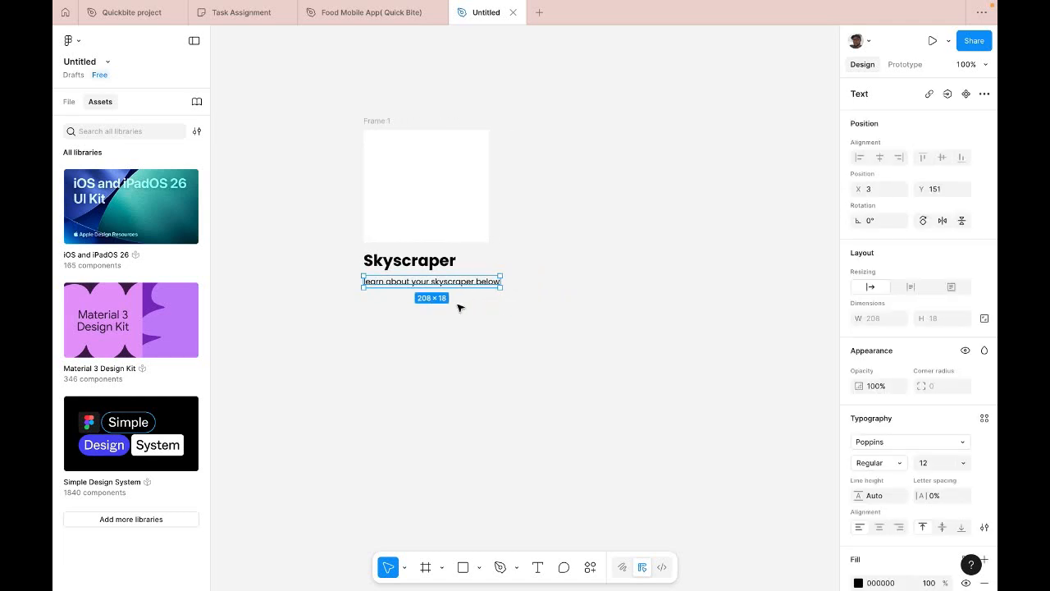
pyautogui.hscroll(-5, 474, 305)
pyautogui.scroll(1, 474, 305)
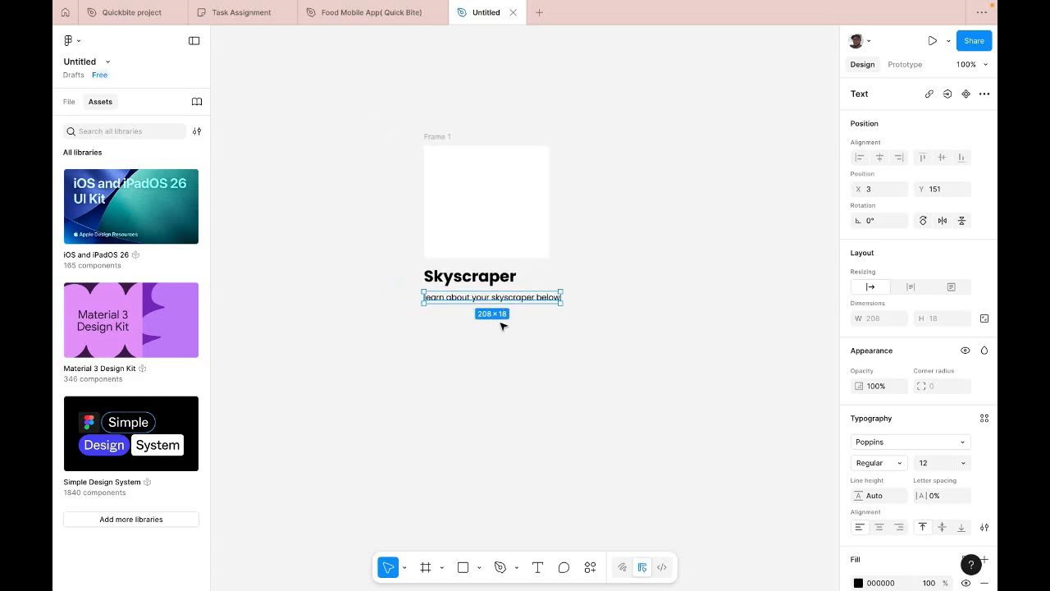
pyautogui.scroll(-2, 532, 329)
pyautogui.scroll(2, 530, 331)
pyautogui.hscroll(1, 530, 331)
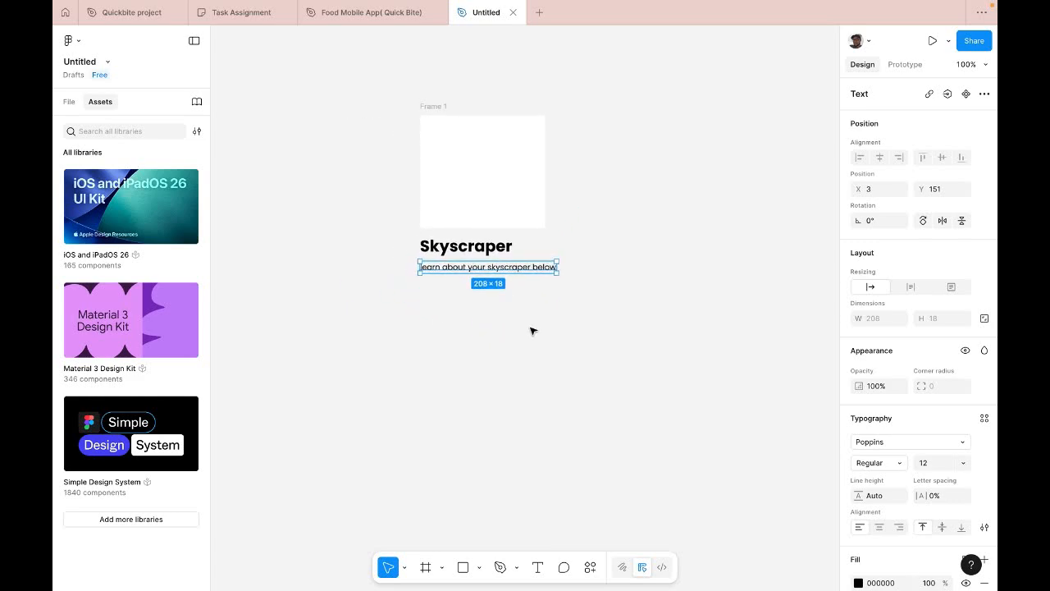
pyautogui.click(426, 566)
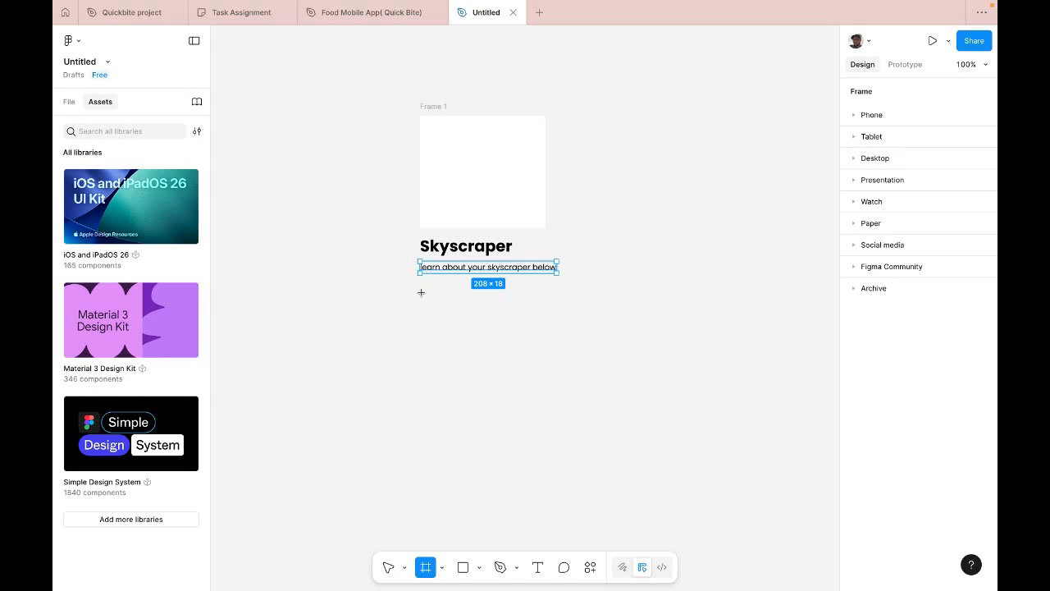
pyautogui.moveTo(420, 293); pyautogui.dragTo(552, 321)
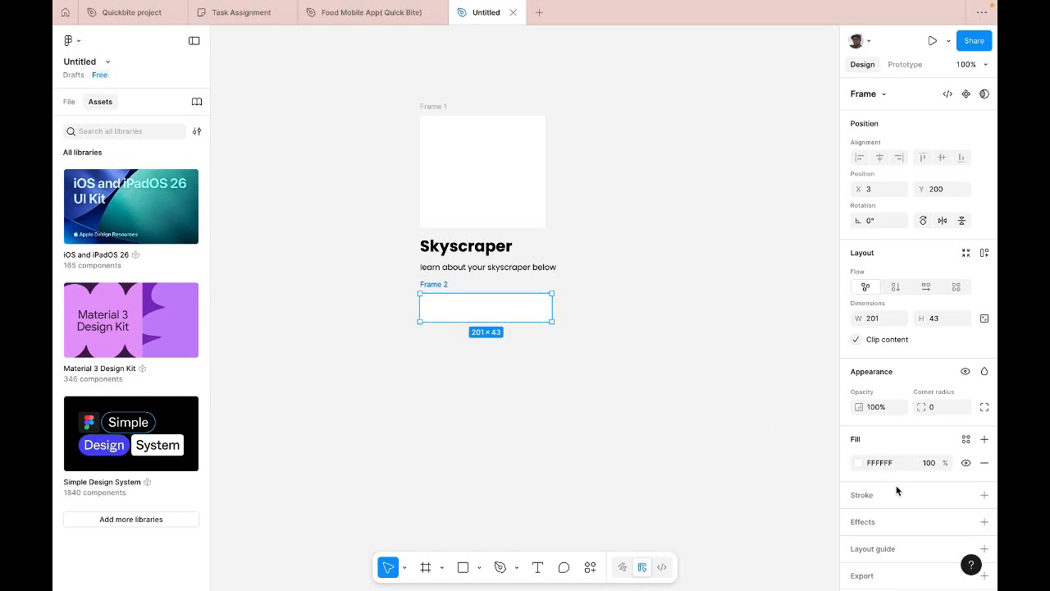
pyautogui.click(858, 464)
pyautogui.click(769, 472)
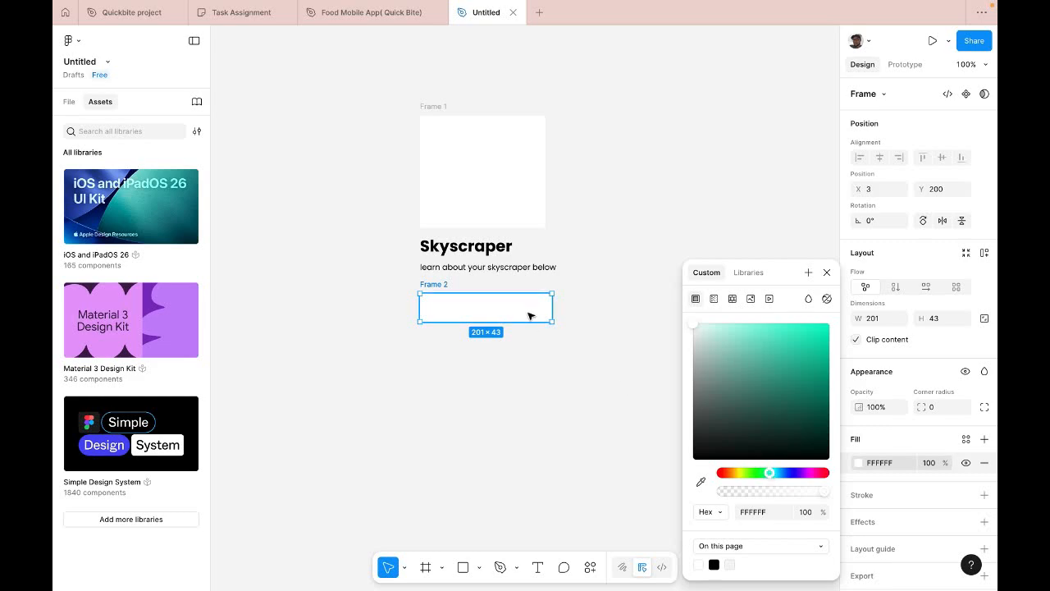
pyautogui.click(858, 464)
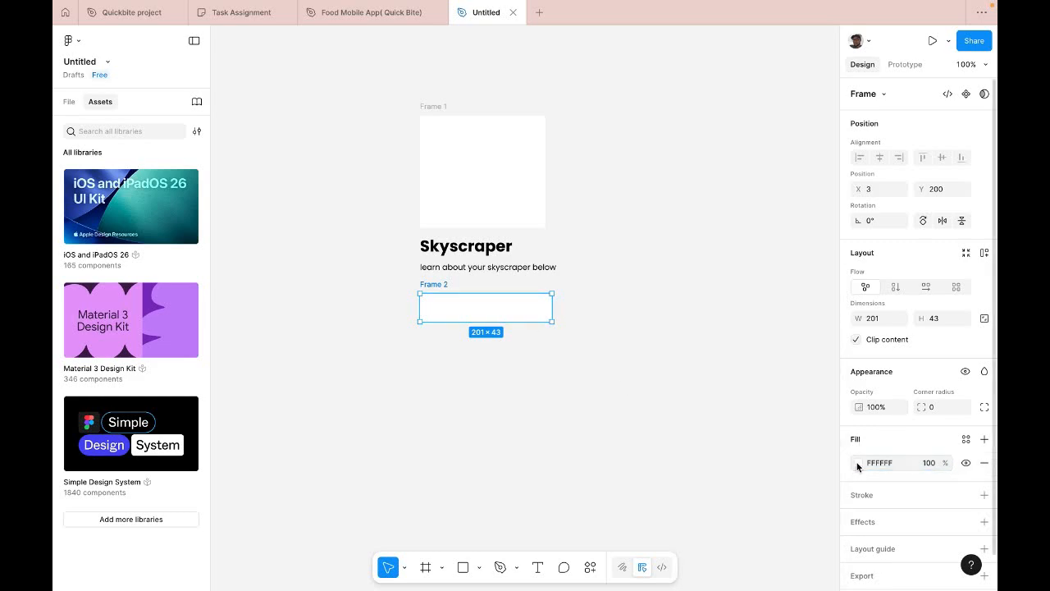
pyautogui.click(858, 465)
pyautogui.click(751, 474)
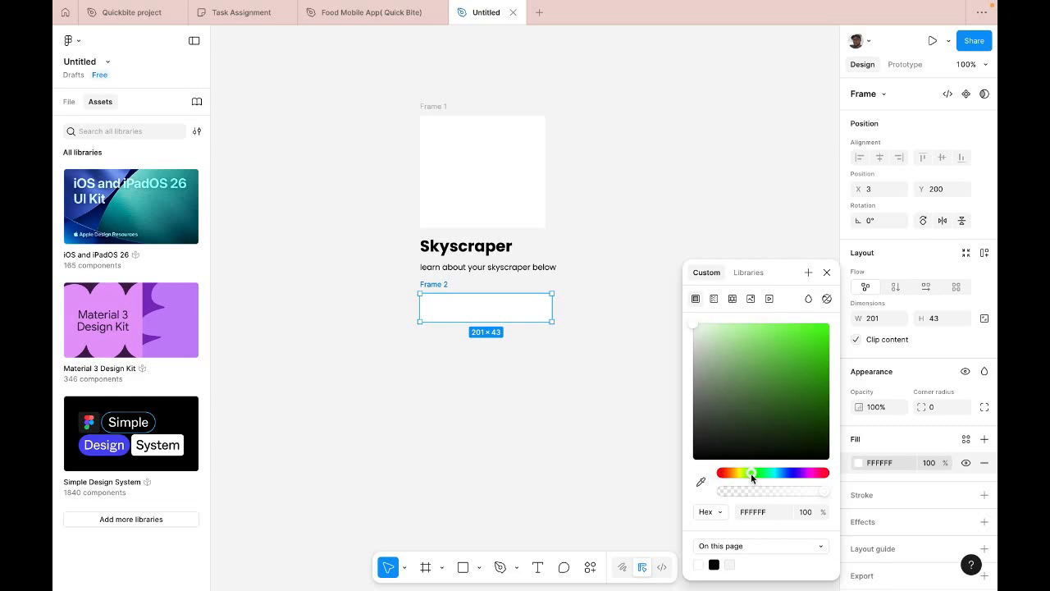
pyautogui.click(612, 386)
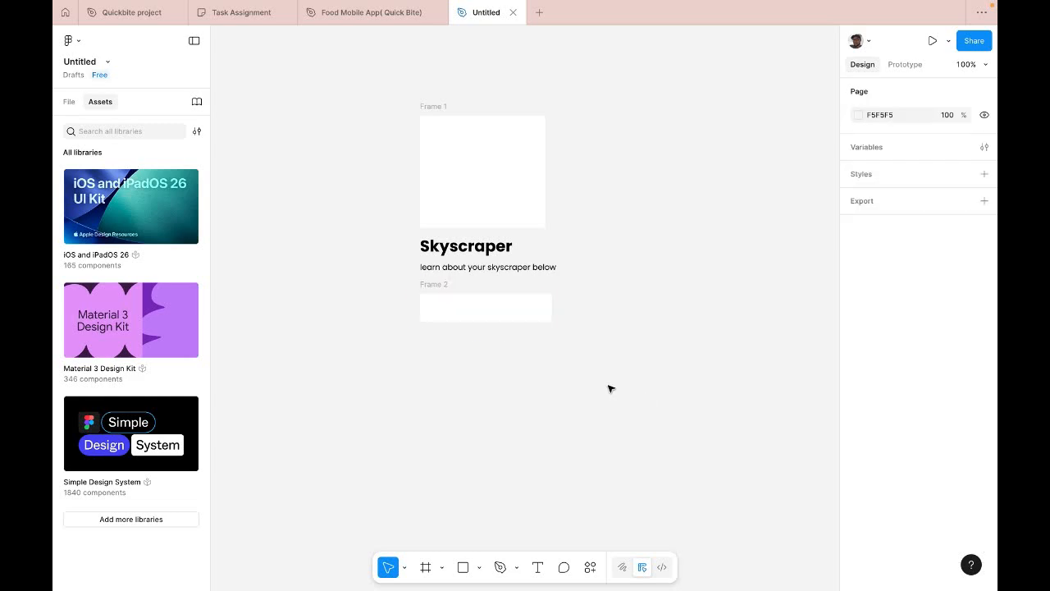
# - Fill the new frame beneath the description line with light blue A4D7ED
pyautogui.click(505, 310)
pyautogui.click(859, 464)
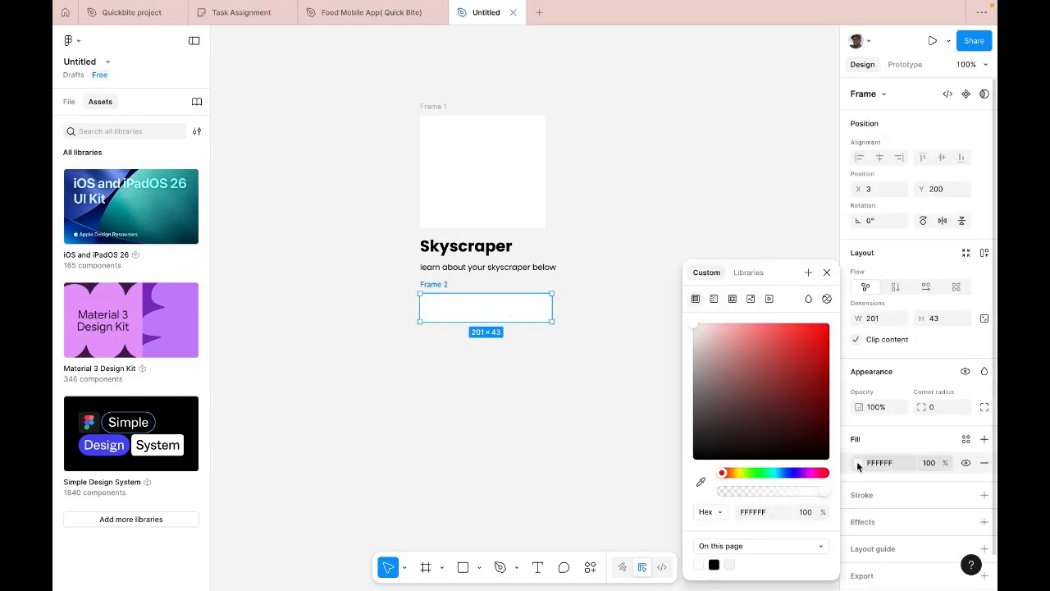
pyautogui.click(765, 473)
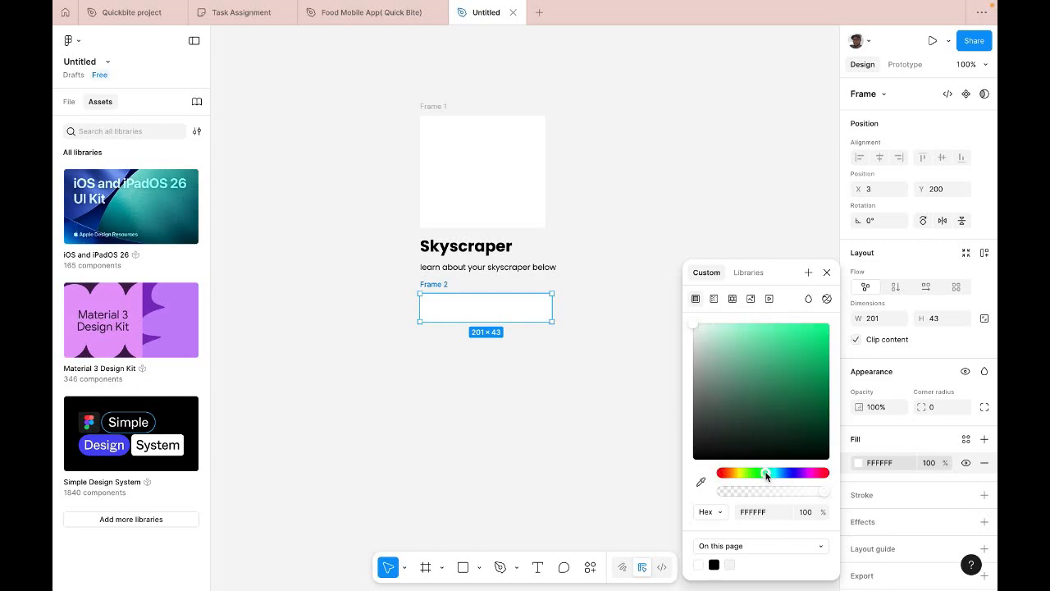
pyautogui.click(734, 333)
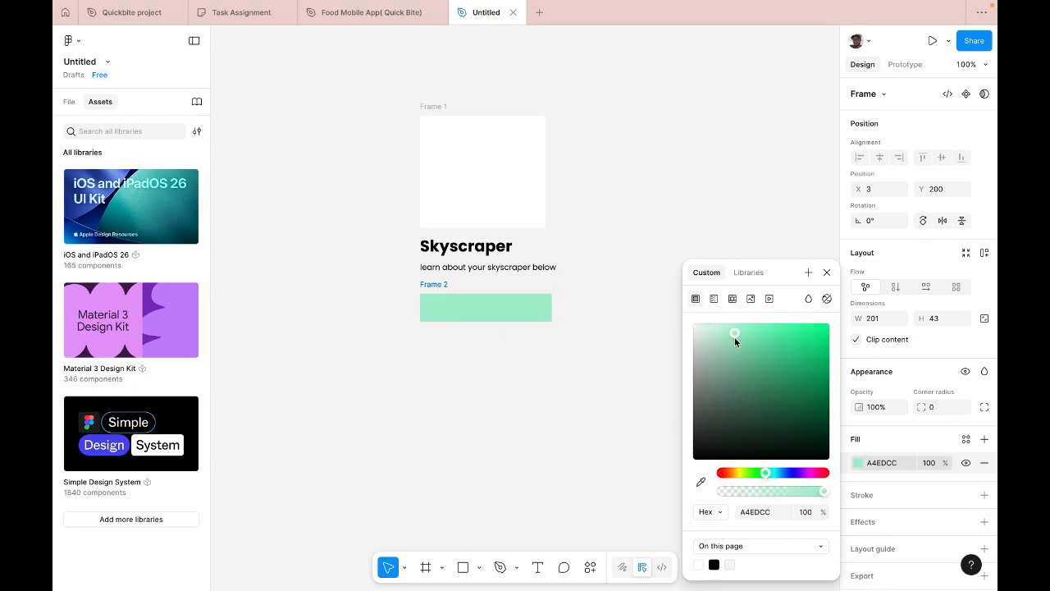
pyautogui.click(755, 469)
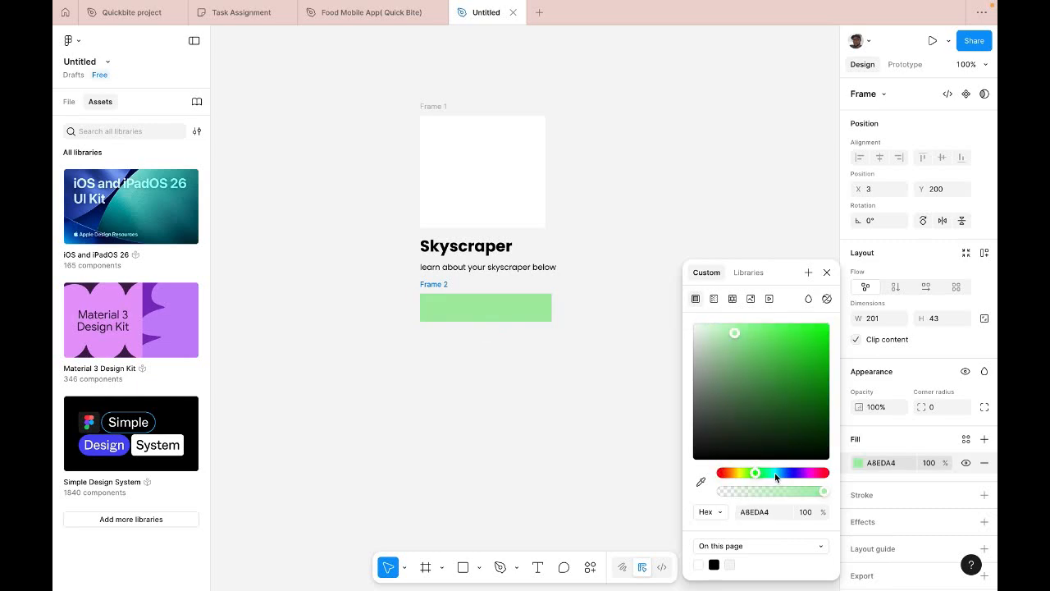
pyautogui.click(777, 471)
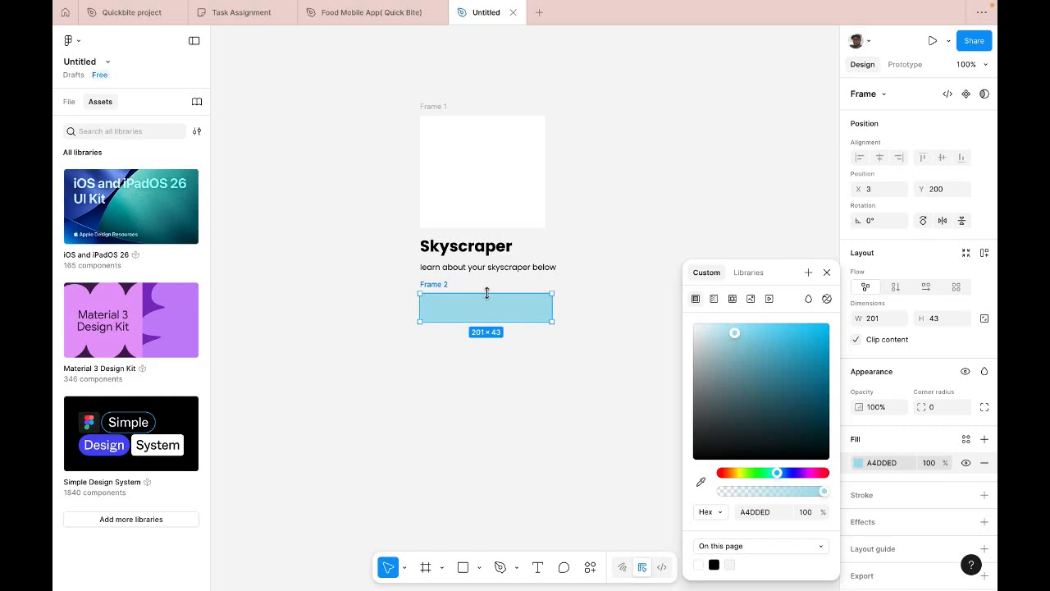
pyautogui.press('alt')
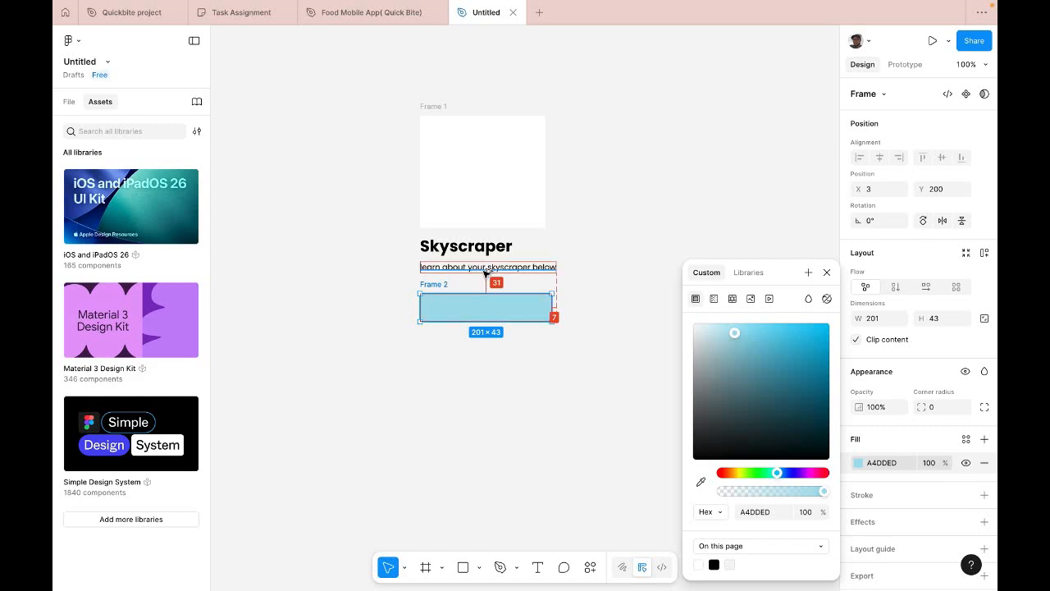
pyautogui.press('Right')
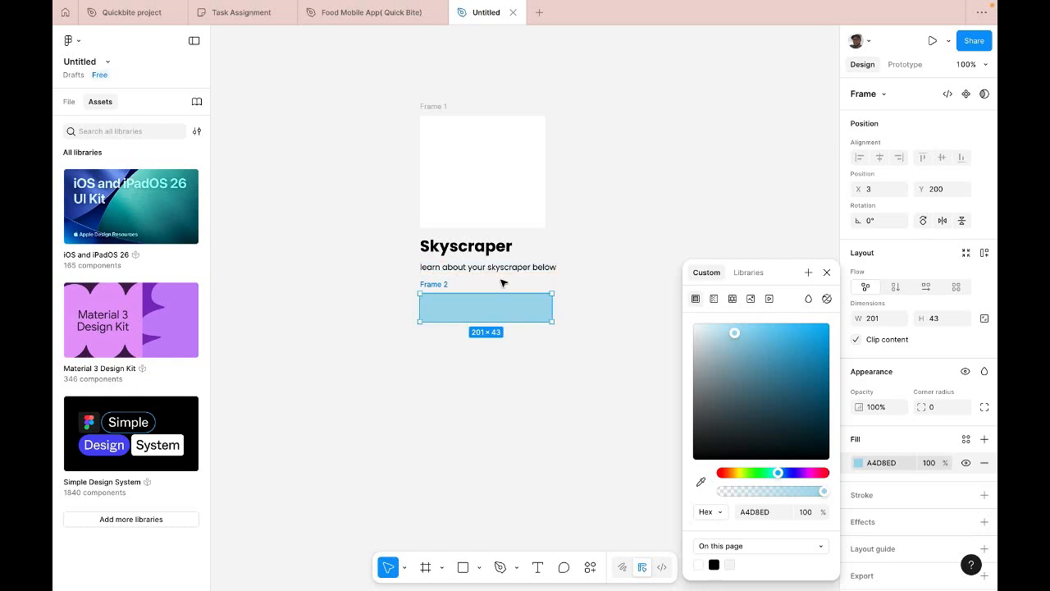
pyautogui.press('Right')
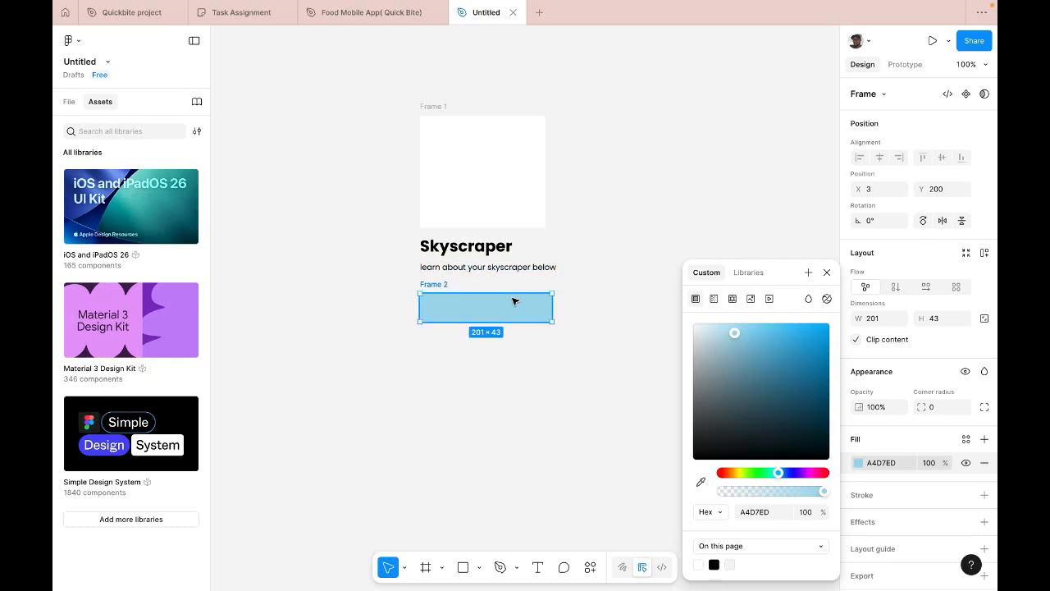
# - Move the blue frame up to Y 189 and widen it to 208 to match the description line's width
pyautogui.press('alt')
pyautogui.press('Up')
pyautogui.press('Up')
pyautogui.press('Up')
pyautogui.press('Up')
pyautogui.press('Up')
pyautogui.press('Up')
pyautogui.press('Up')
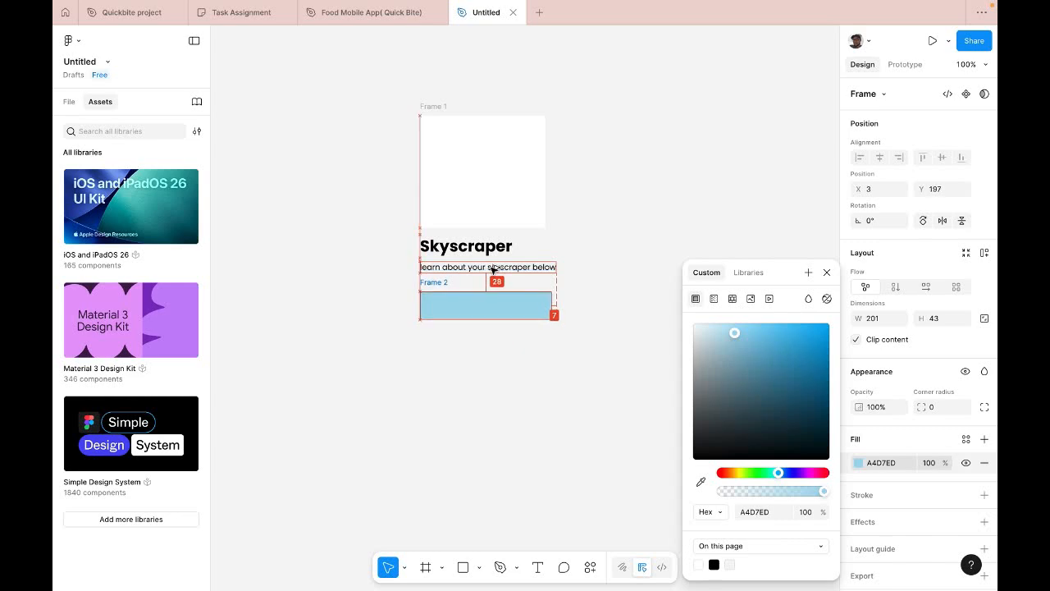
pyautogui.press('Up')
pyautogui.press('Up')
pyautogui.press('Up')
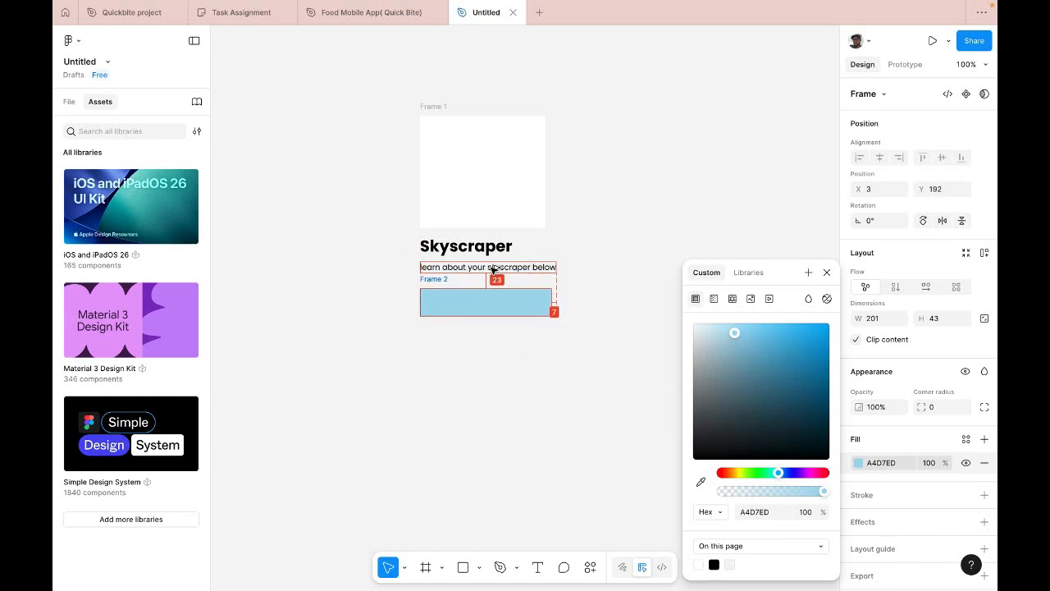
pyautogui.press('Up')
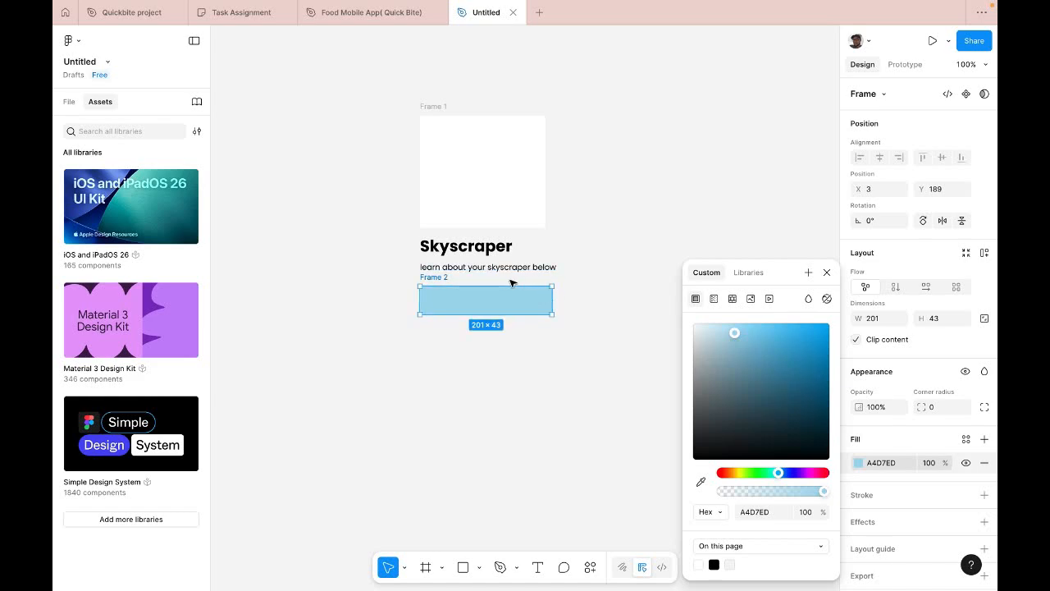
pyautogui.press('alt')
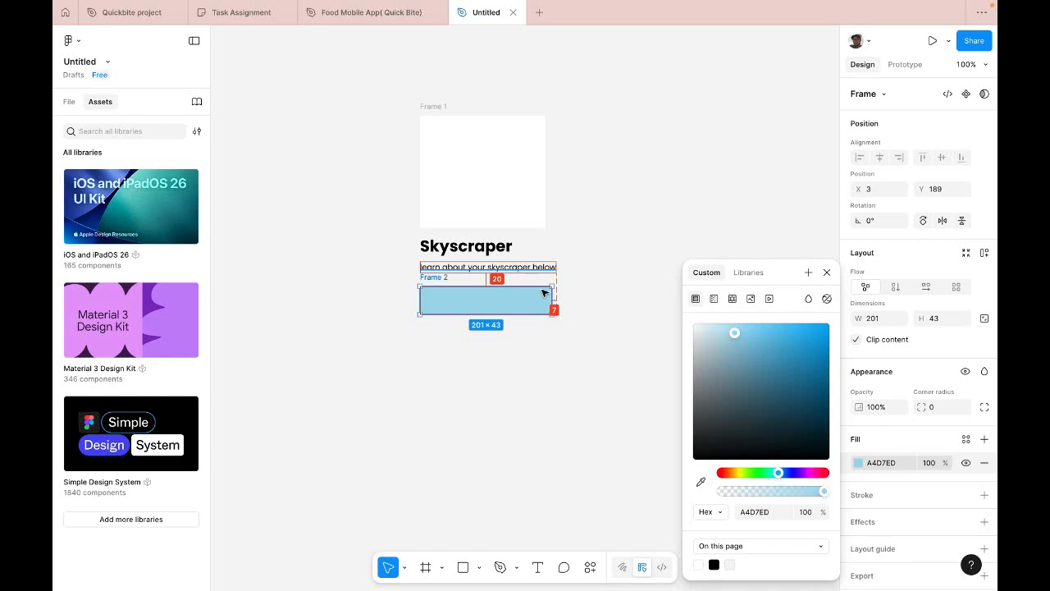
pyautogui.moveTo(554, 298); pyautogui.dragTo(558, 299)
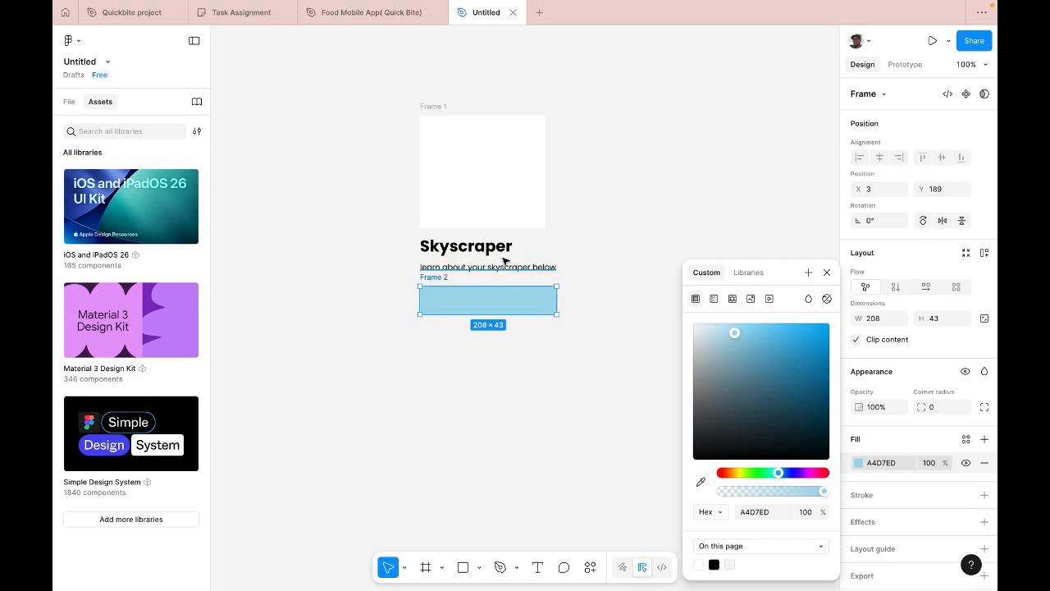
pyautogui.click(486, 178)
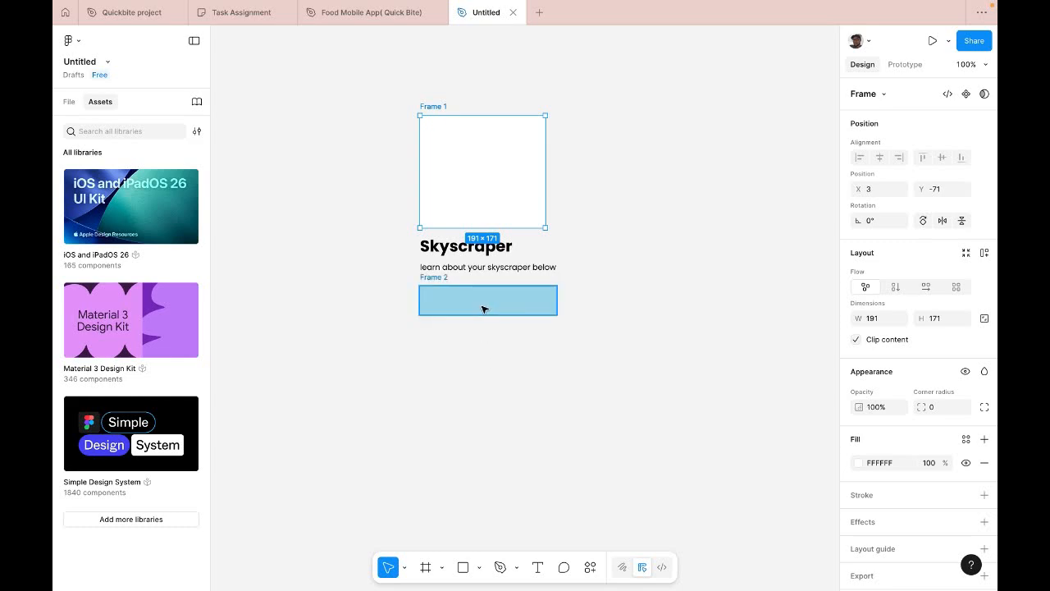
# - Add the text "Buy Now" inside the blue frame and move it to the frame's centre at about X 71, Y 13
pyautogui.click(537, 567)
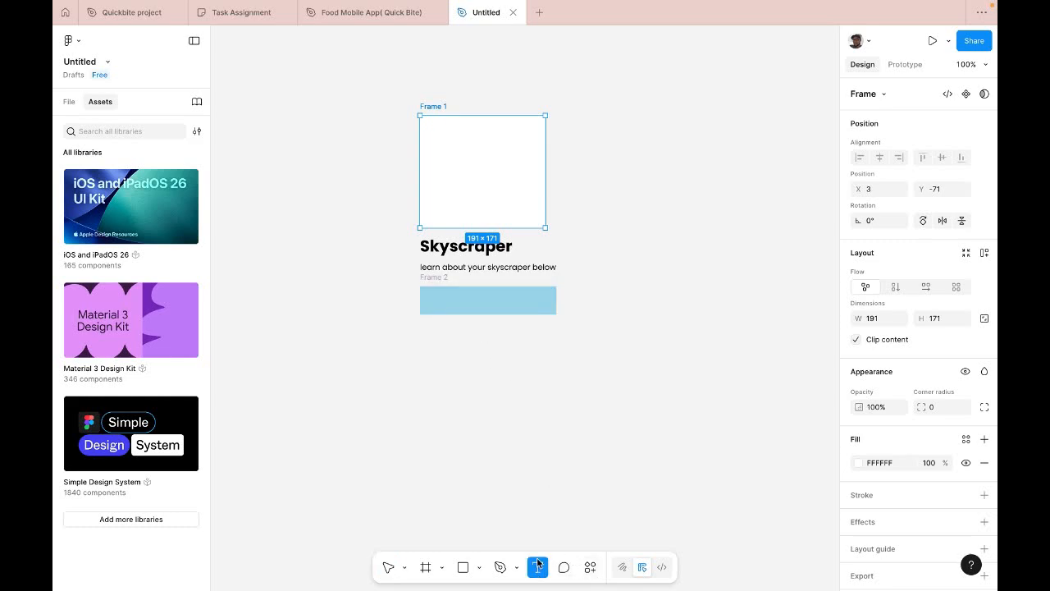
pyautogui.click(456, 300)
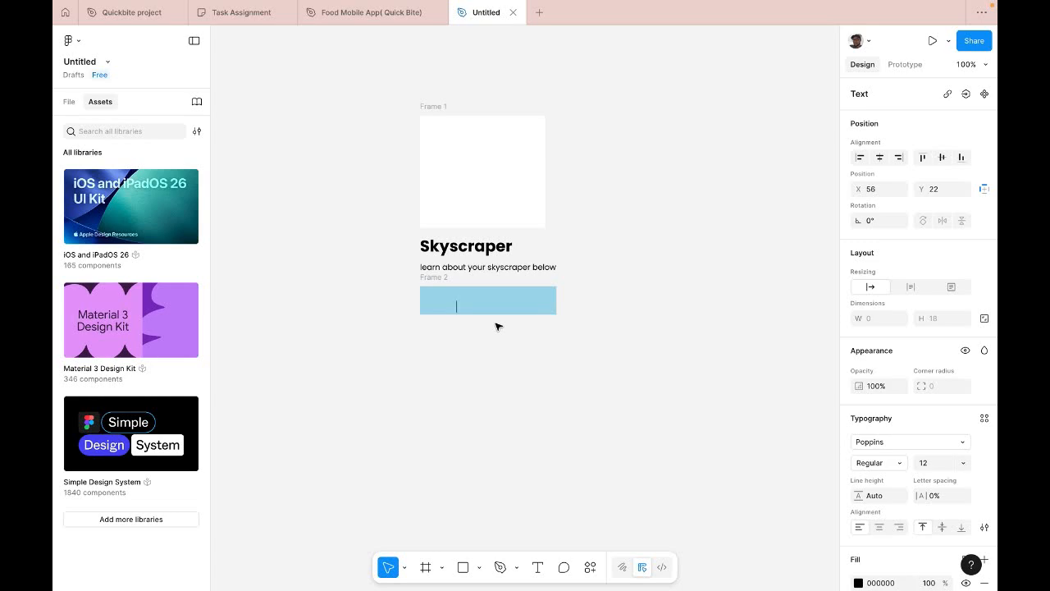
pyautogui.write('Buy Now')
pyautogui.press('Escape')
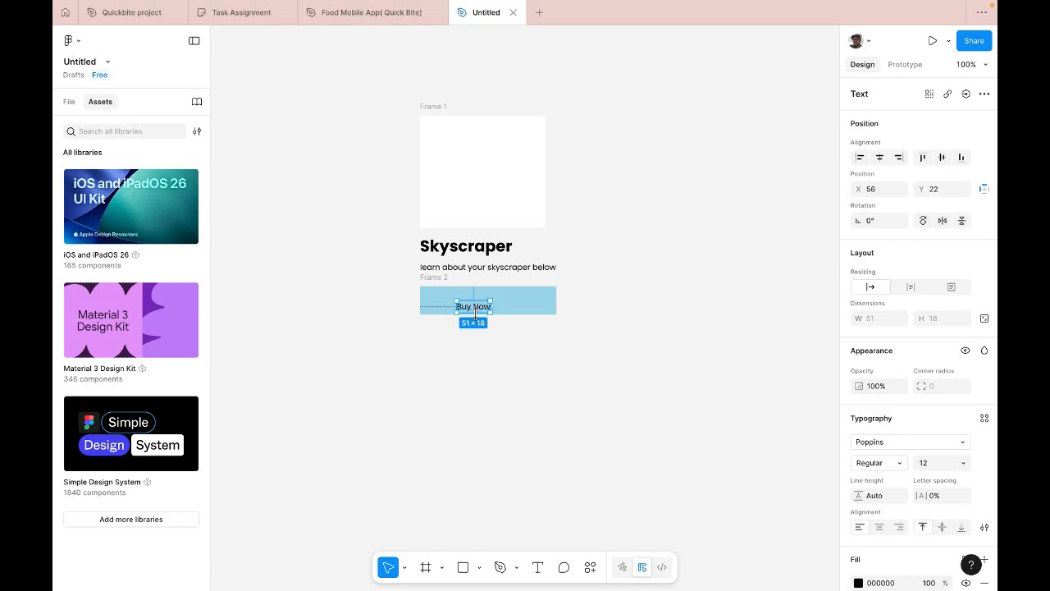
pyautogui.moveTo(476, 308); pyautogui.dragTo(487, 308)
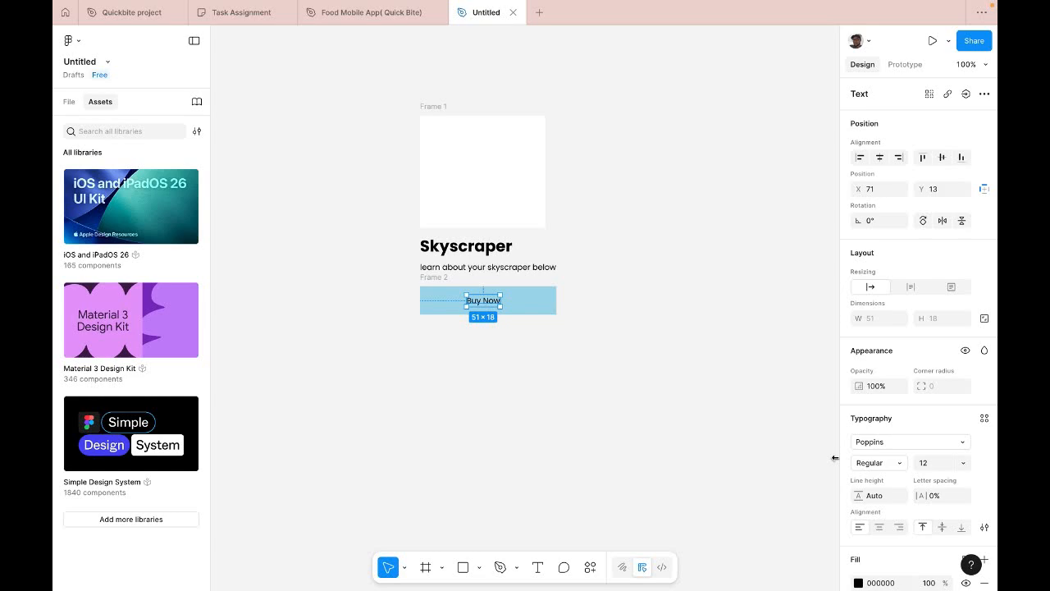
# - Set the "Buy Now" text to Bold at size 24 and recentre it in the blue frame at X 50, Y 4
pyautogui.click(903, 466)
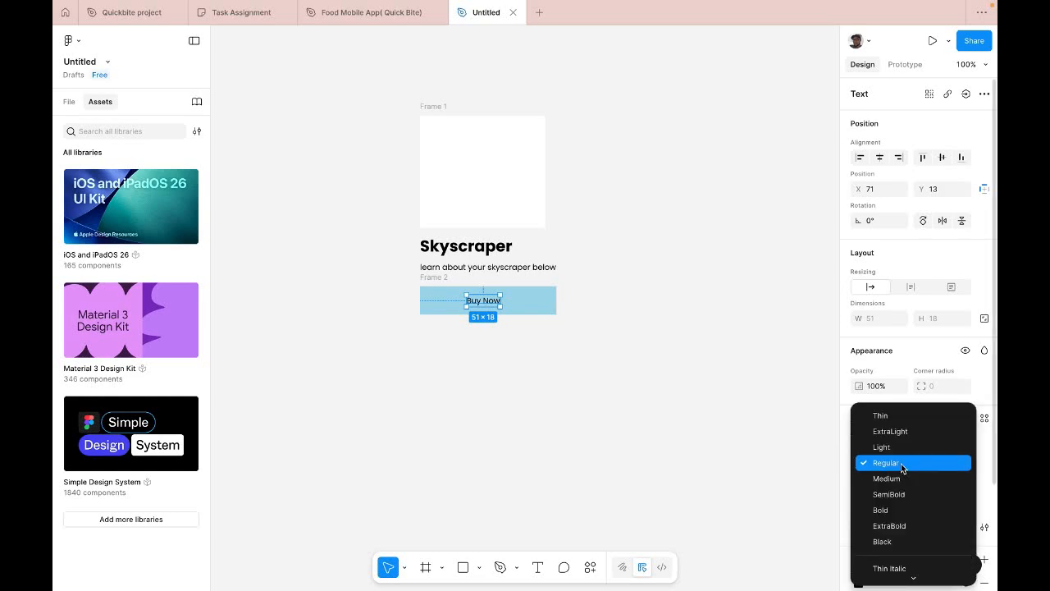
pyautogui.click(891, 509)
pyautogui.click(926, 465)
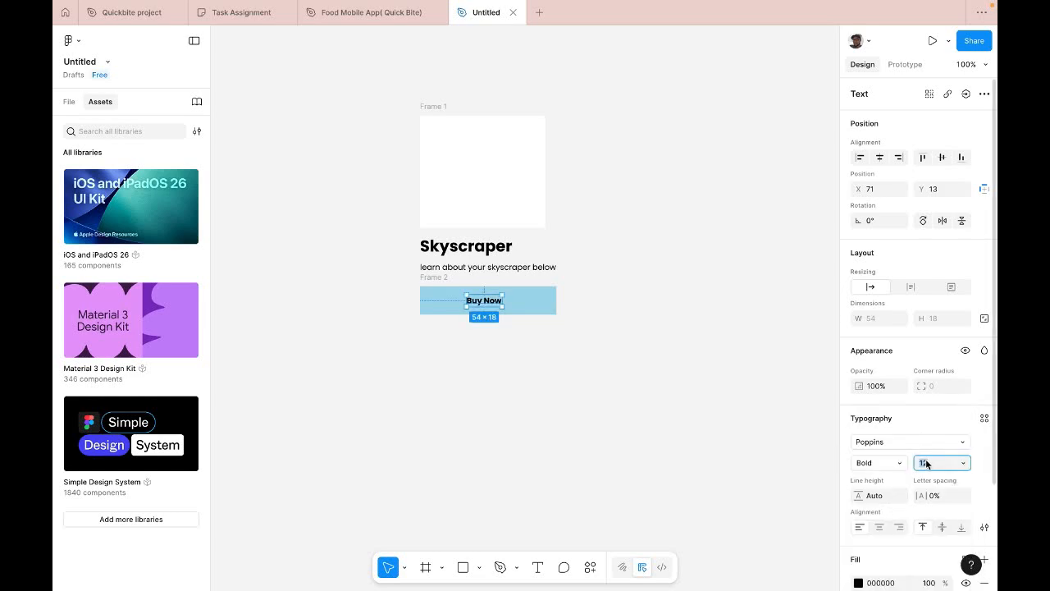
pyautogui.write('24')
pyautogui.press('Return')
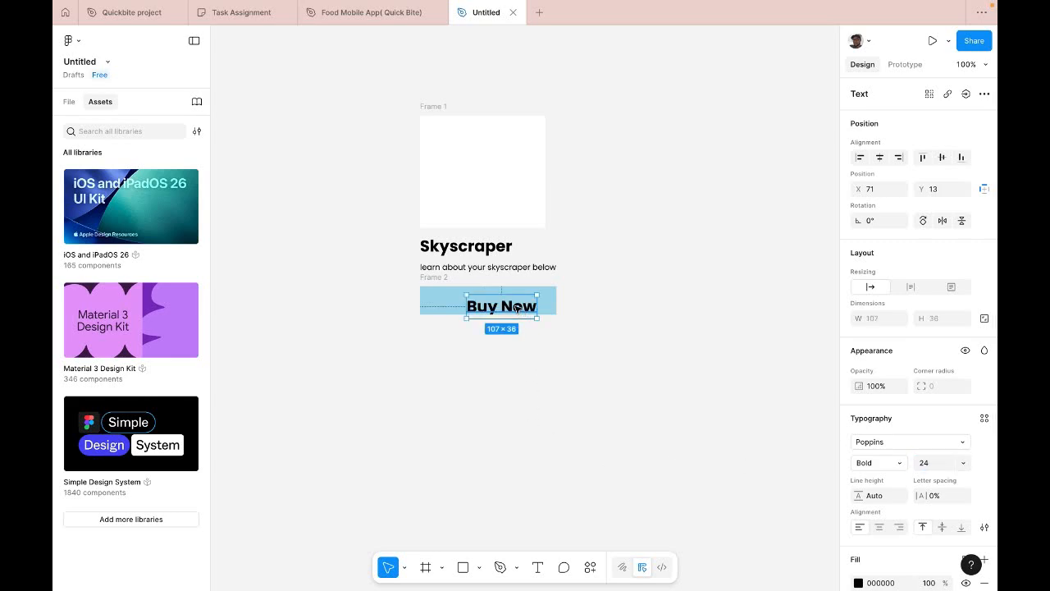
pyautogui.moveTo(510, 309); pyautogui.dragTo(505, 302)
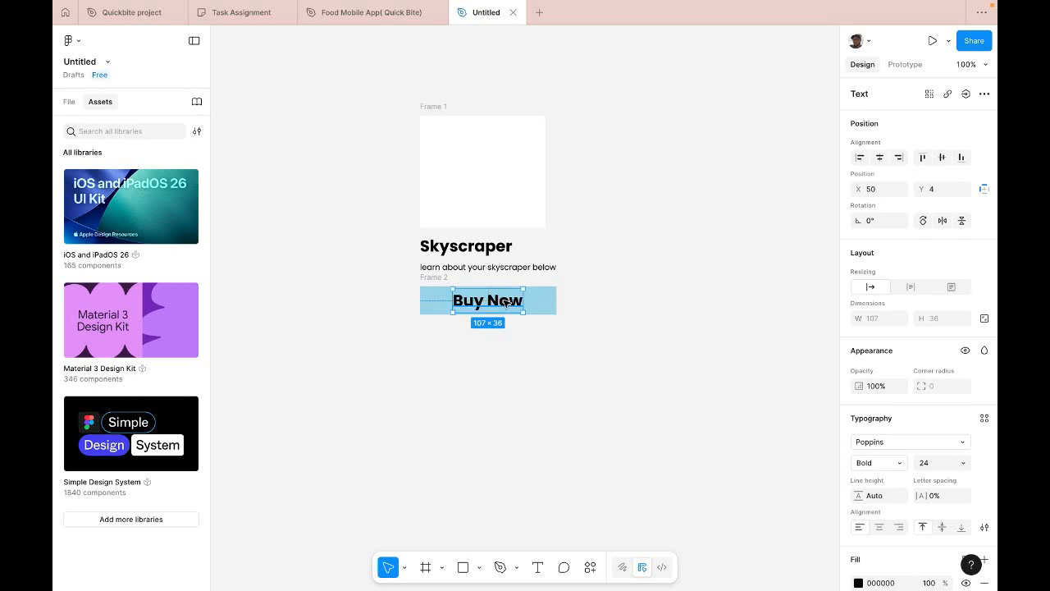
pyautogui.click(435, 303)
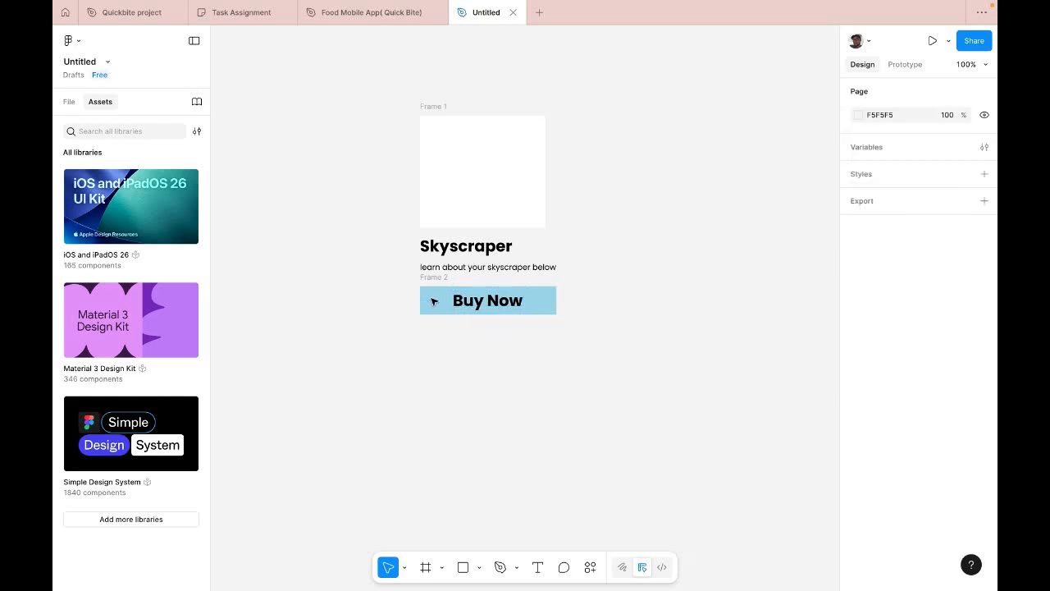
# - Group the blue button frame together with its "Buy Now" text
pyautogui.click(425, 279)
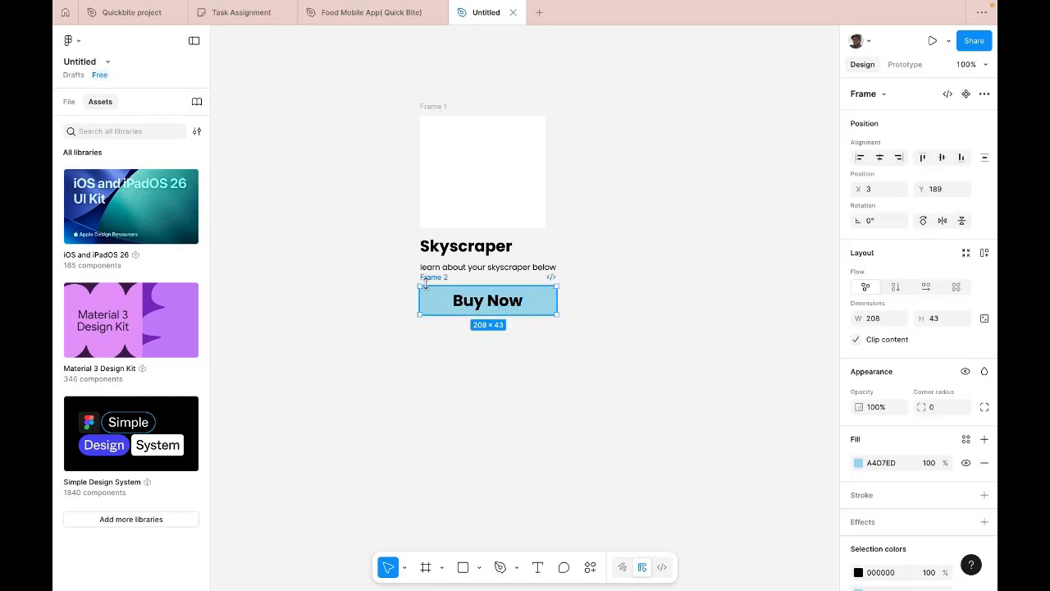
pyautogui.click(488, 301)
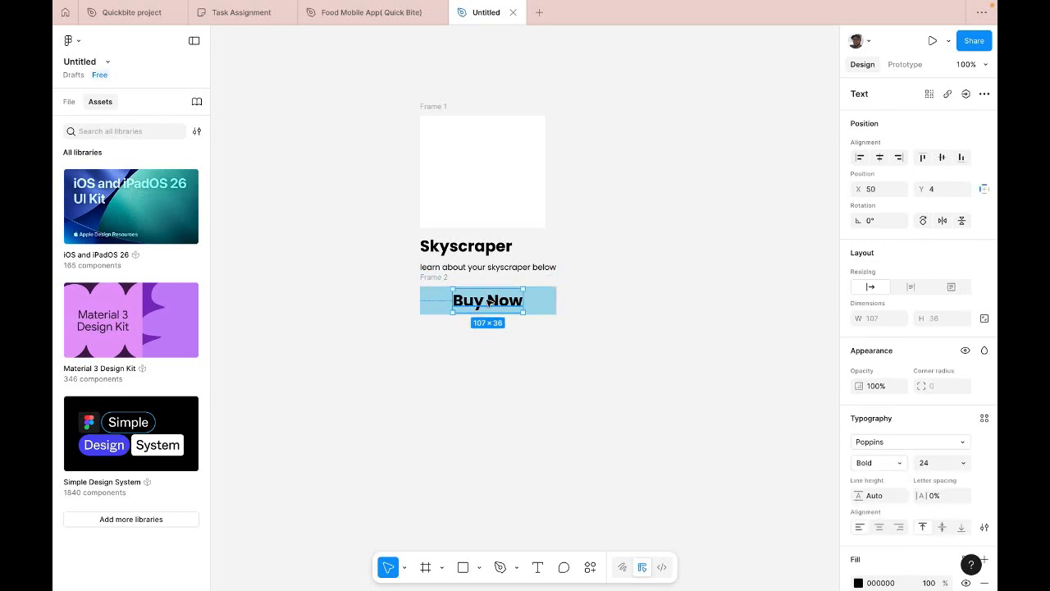
pyautogui.click(432, 282)
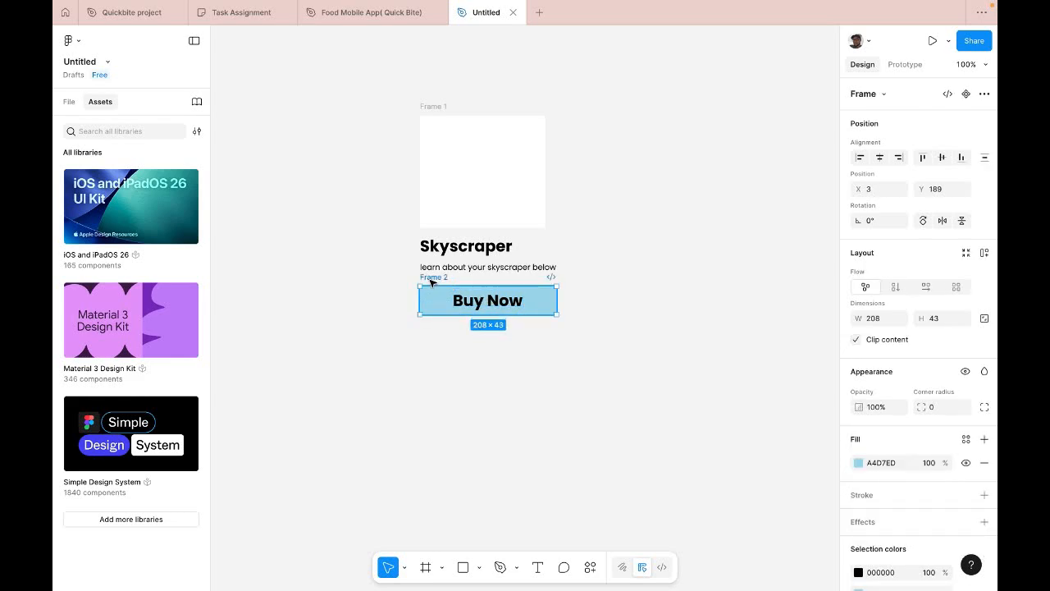
pyautogui.press('super+g')
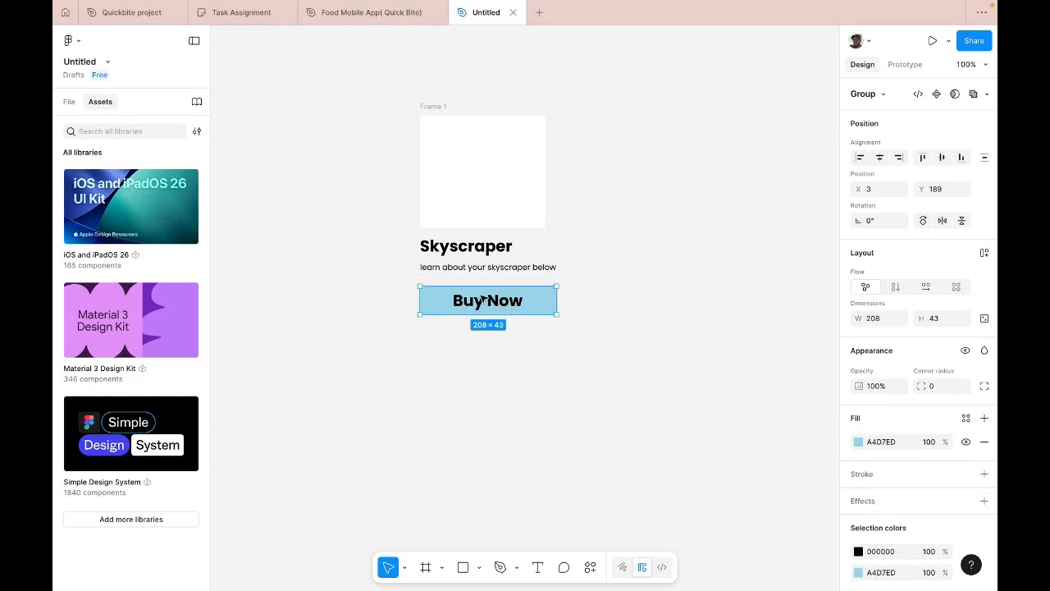
# - Align the "Buy Now" text to the horizontal centre of the blue frame at X 51
pyautogui.doubleClick(489, 302)
pyautogui.click(490, 302)
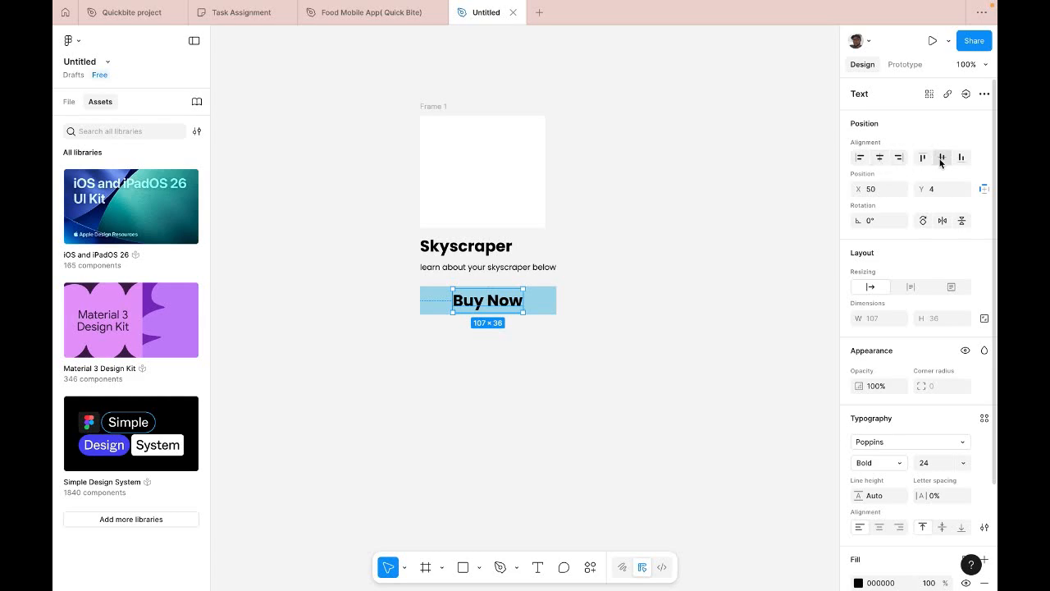
pyautogui.click(880, 158)
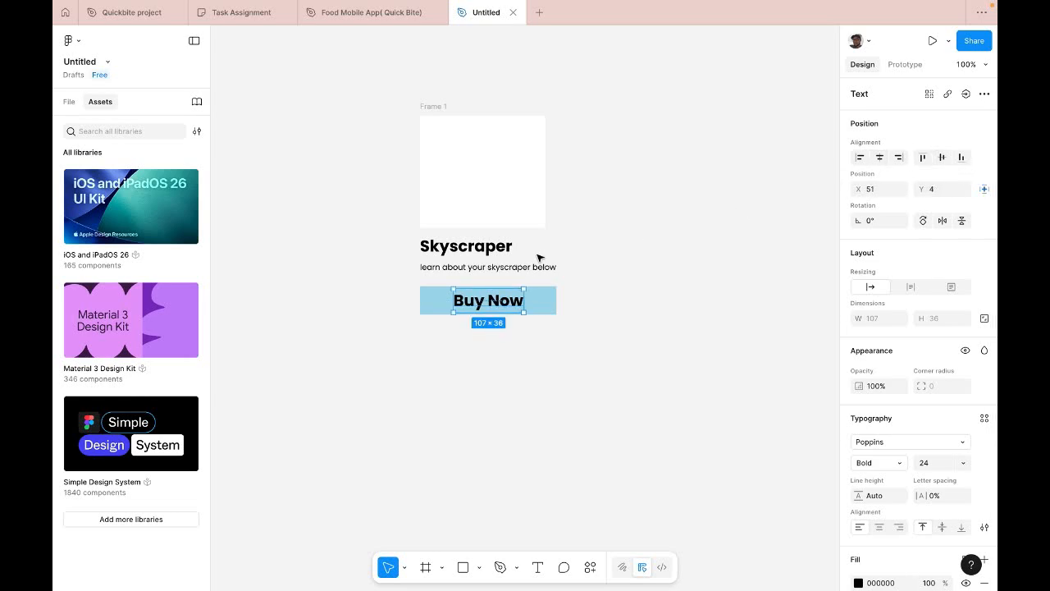
pyautogui.click(547, 306)
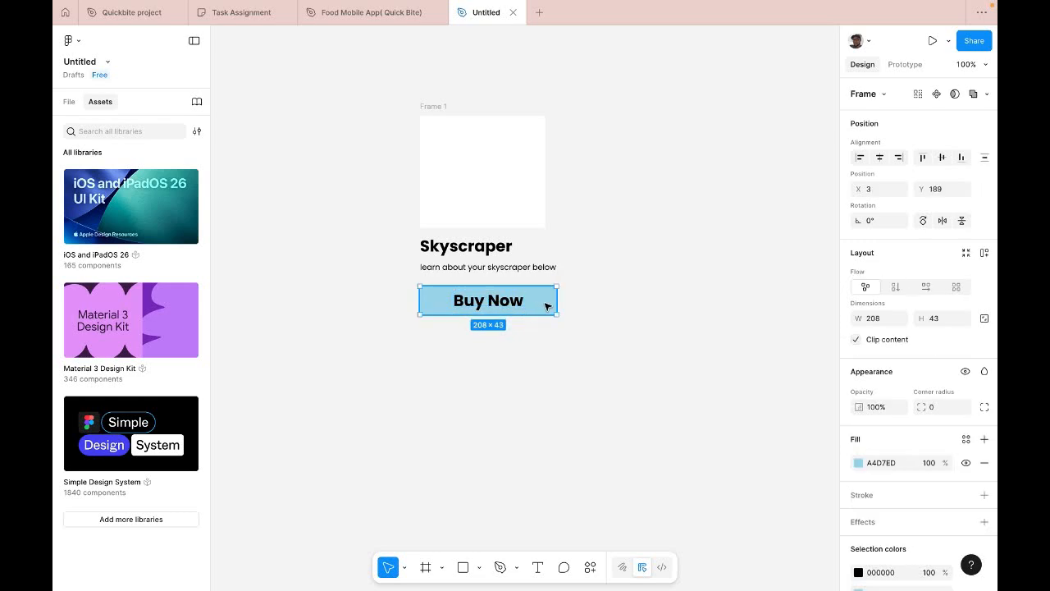
# - Try several fills on the image frame, including F5F5F5, FFFFFF, E9DEDE, B0AAAA and grey 8C8888
pyautogui.click(489, 194)
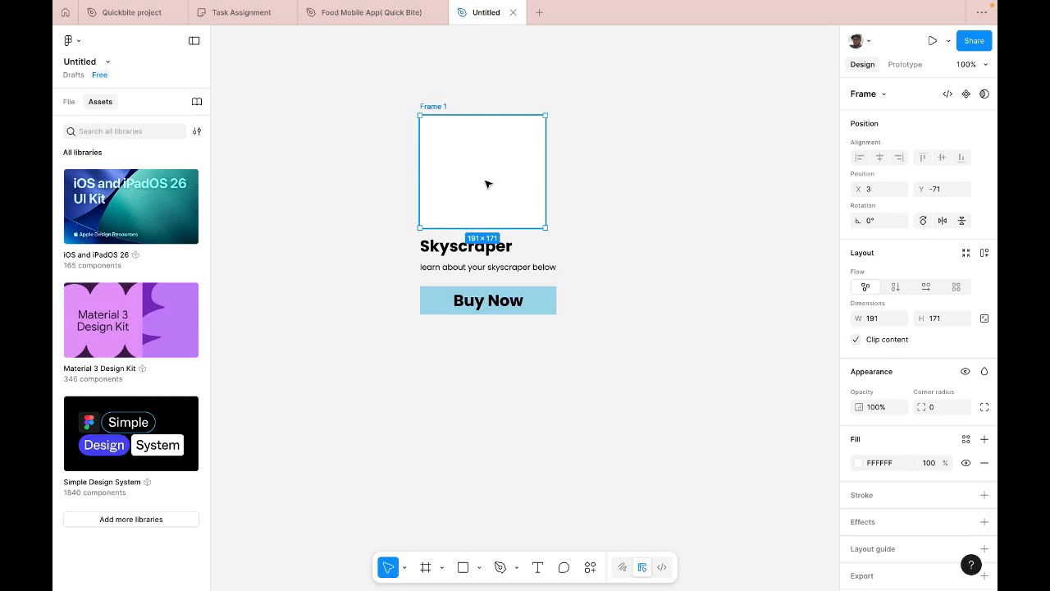
pyautogui.click(858, 462)
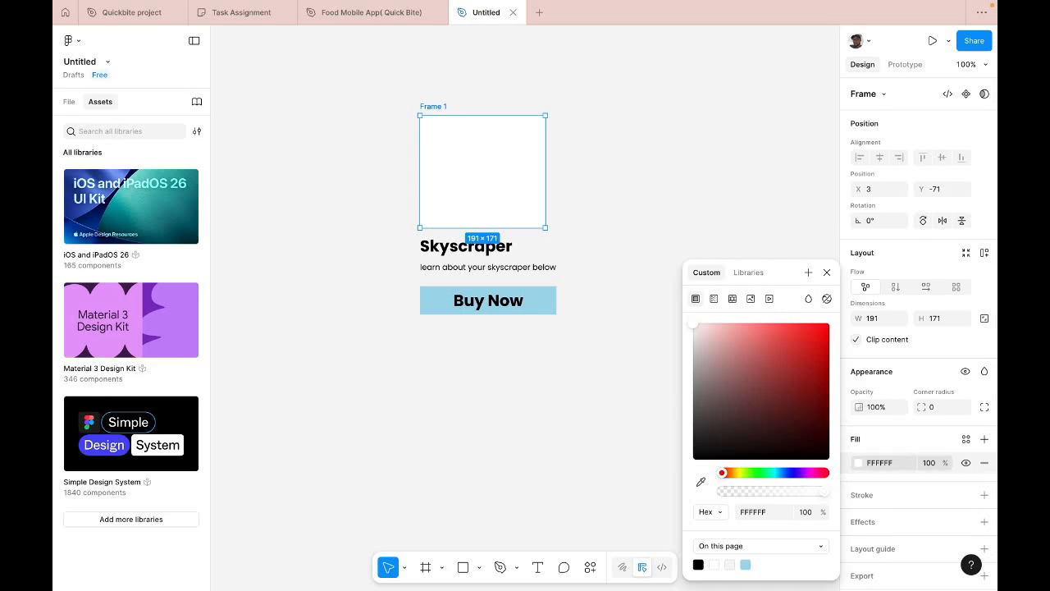
pyautogui.click(730, 564)
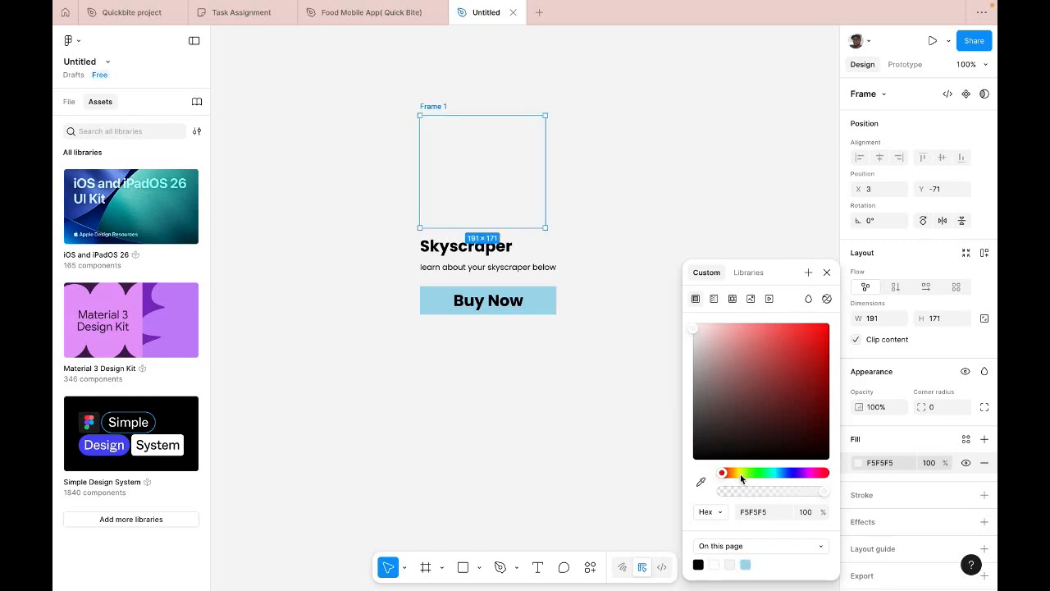
pyautogui.click(715, 564)
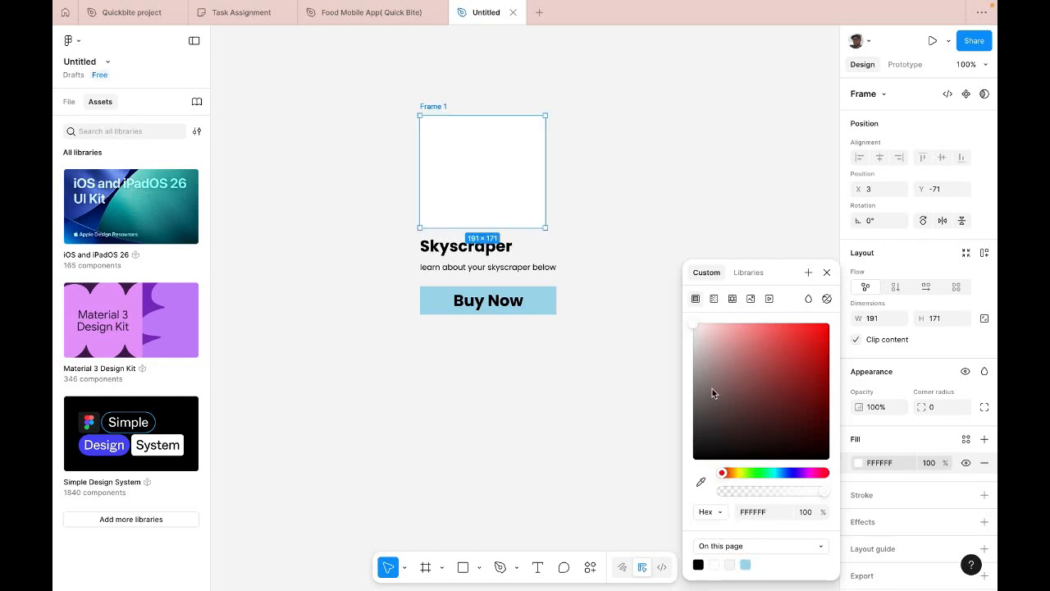
pyautogui.click(698, 338)
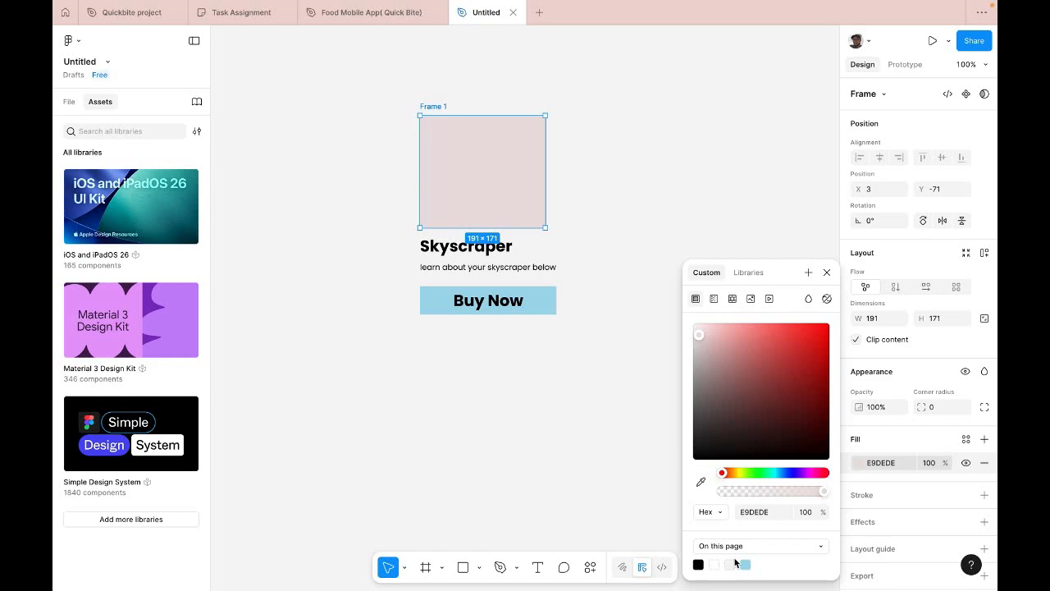
pyautogui.click(860, 464)
pyautogui.click(861, 465)
pyautogui.moveTo(698, 352); pyautogui.dragTo(698, 371)
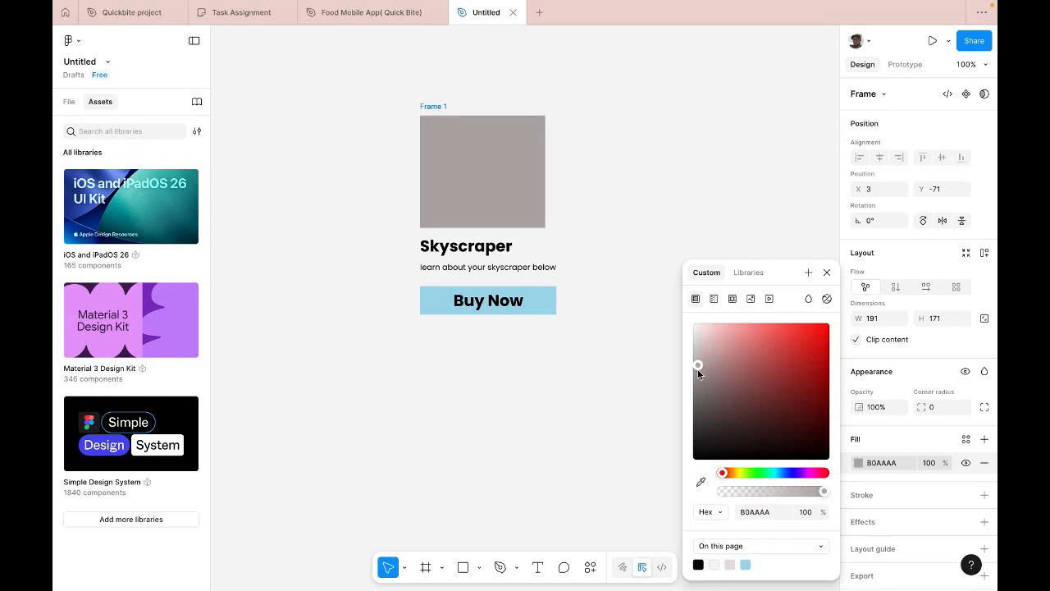
pyautogui.click(714, 564)
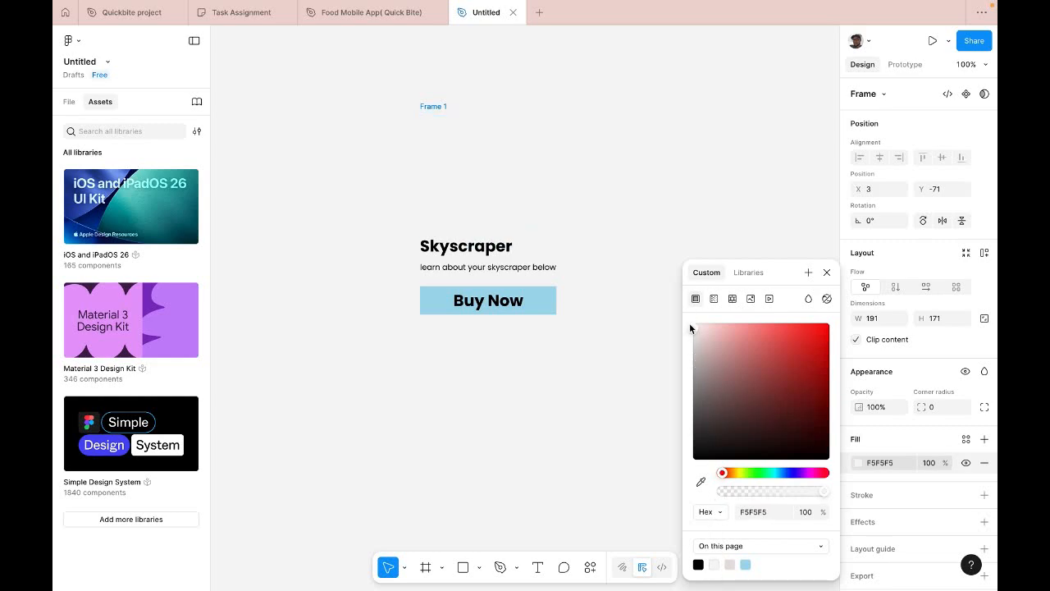
pyautogui.moveTo(698, 360); pyautogui.dragTo(697, 391)
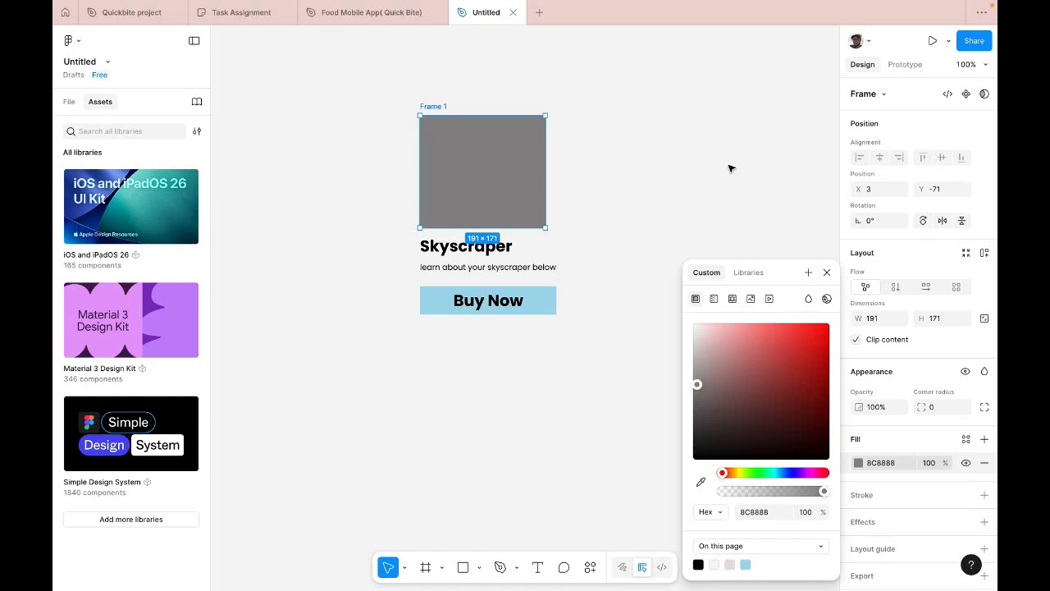
# - Set the image frame's fill to dark grey 454545
pyautogui.click(880, 464)
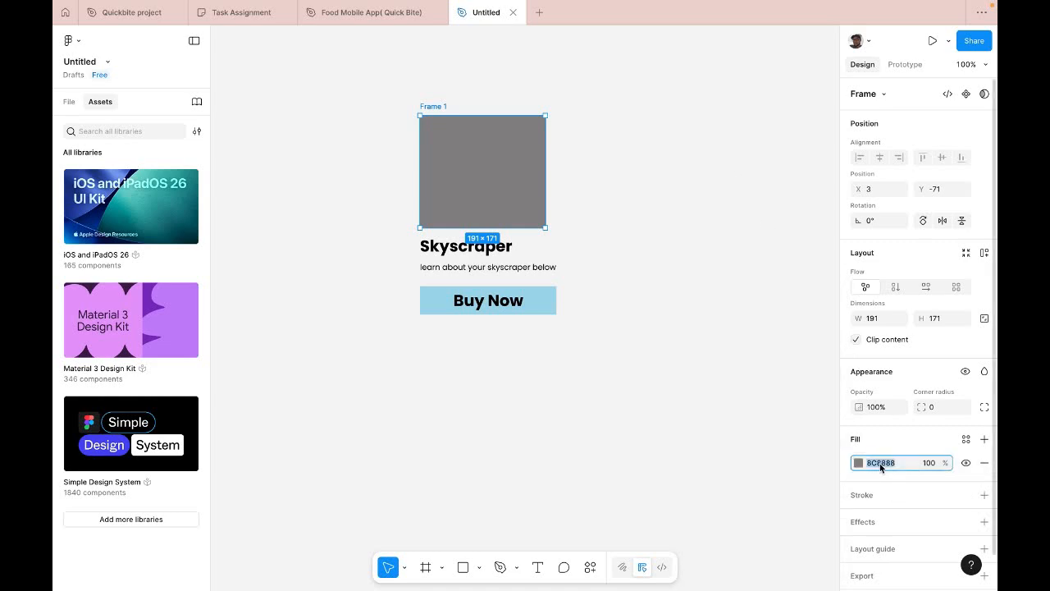
pyautogui.write('45')
pyautogui.press('Return')
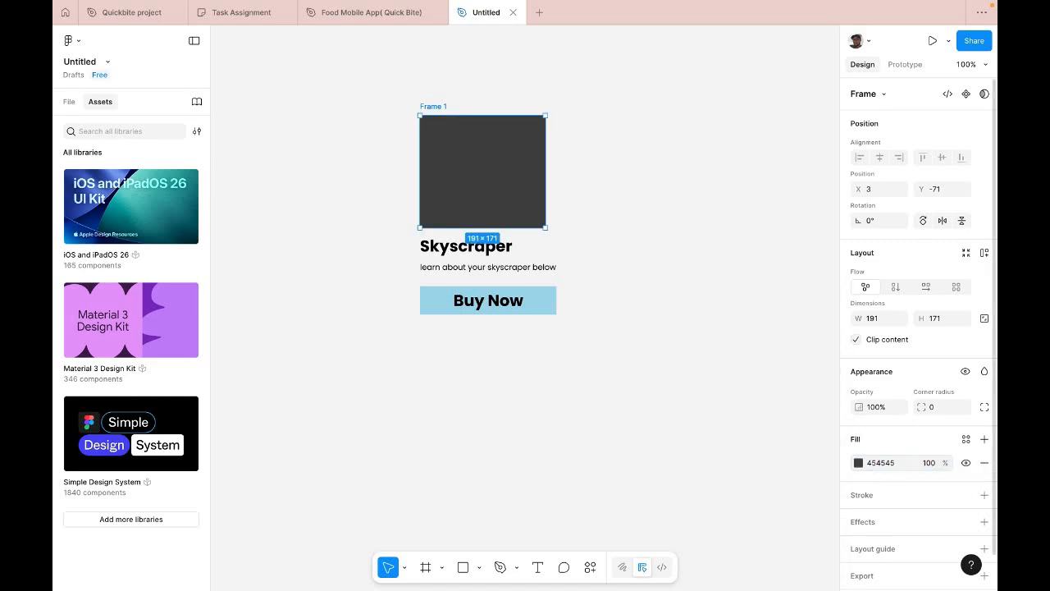
pyautogui.click(859, 463)
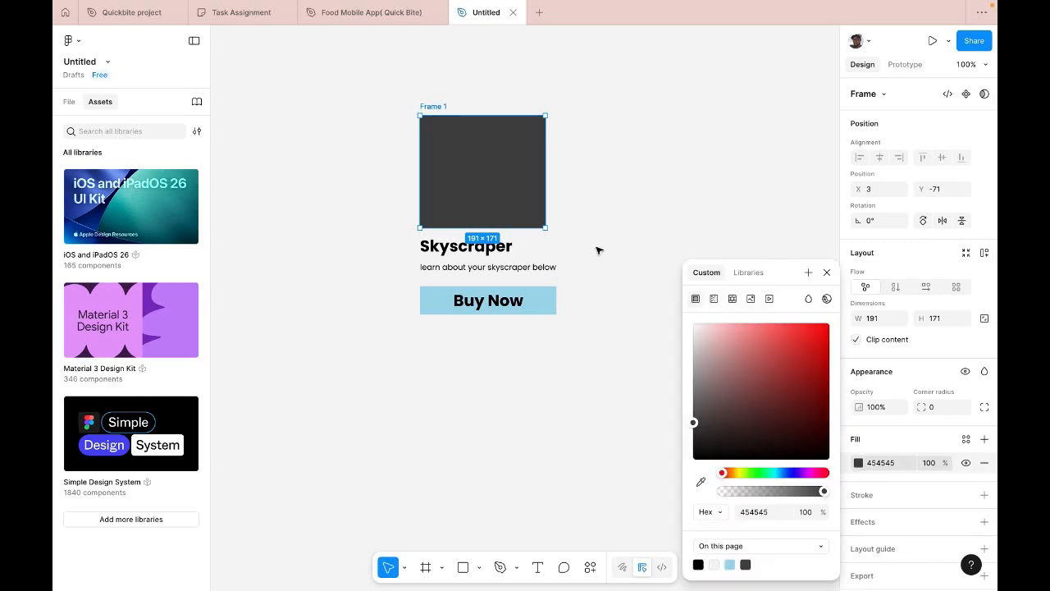
pyautogui.click(629, 216)
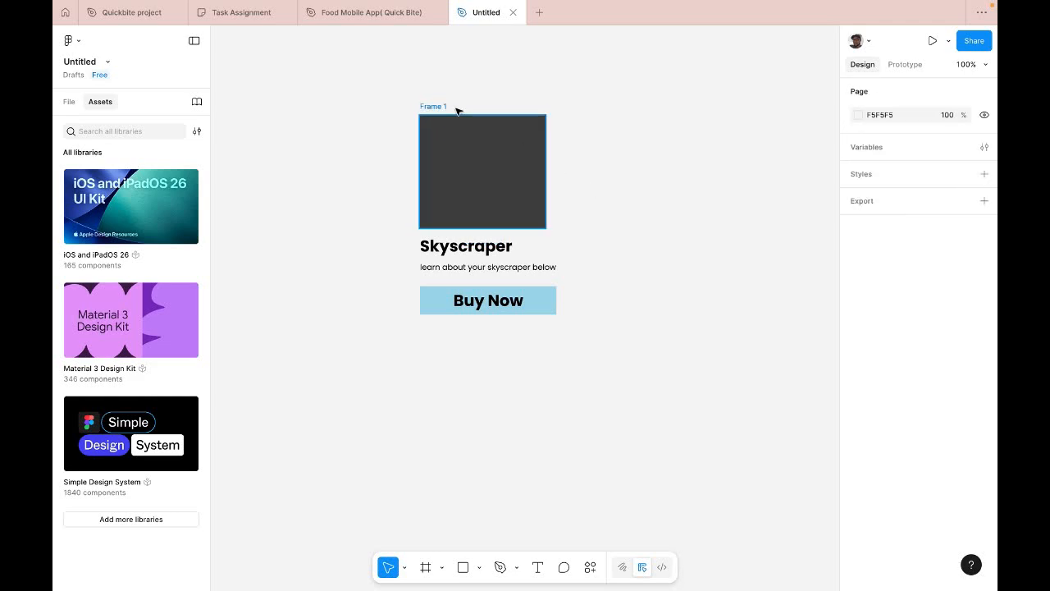
pyautogui.click(461, 141)
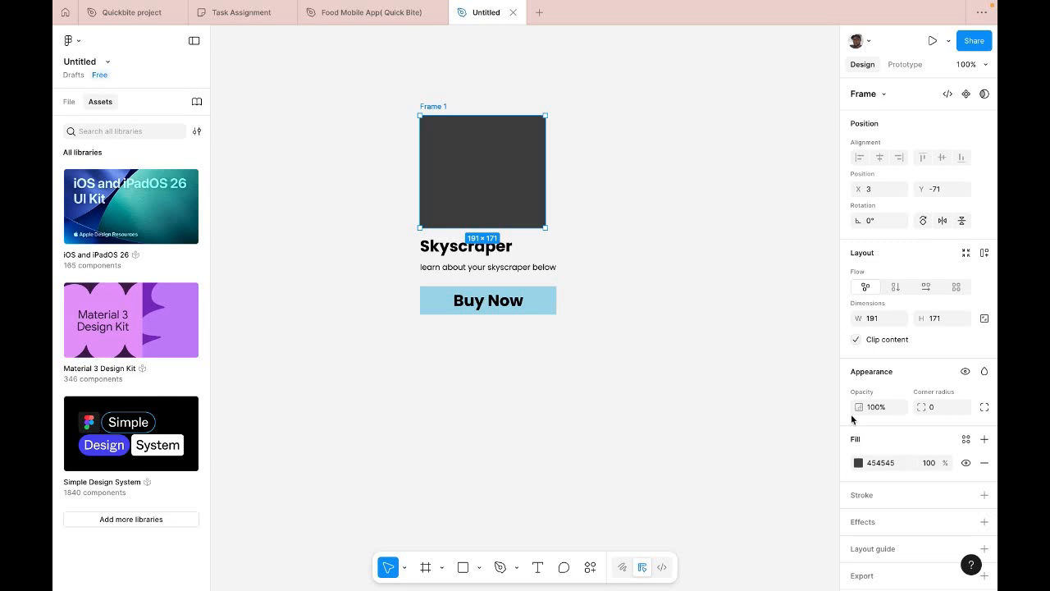
# - Draw a card frame about 275 × 396 around the image frame, heading, description line and "Buy Now" button
pyautogui.click(426, 568)
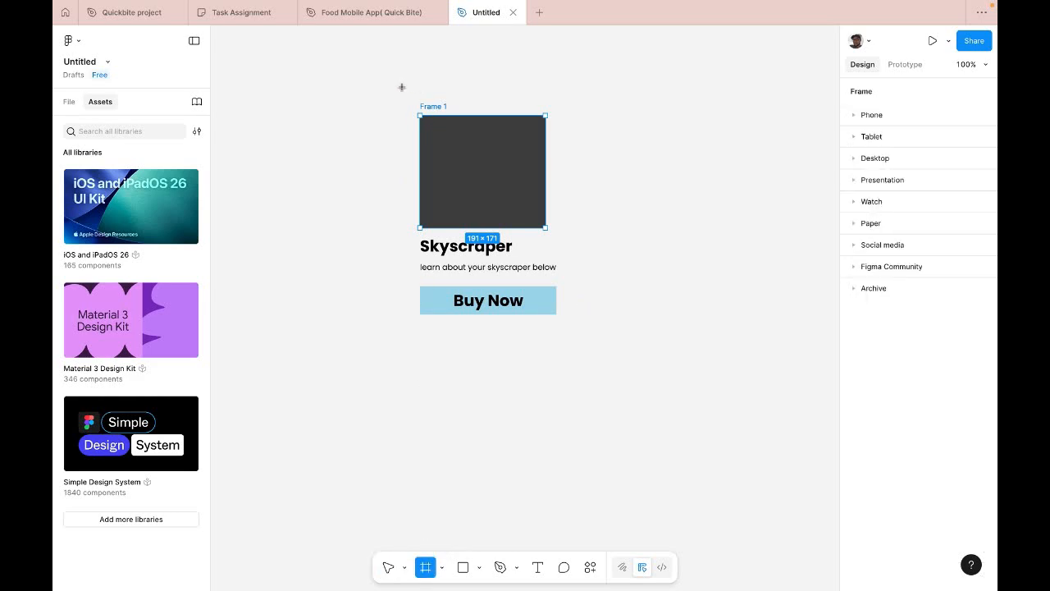
pyautogui.moveTo(402, 87); pyautogui.dragTo(583, 347)
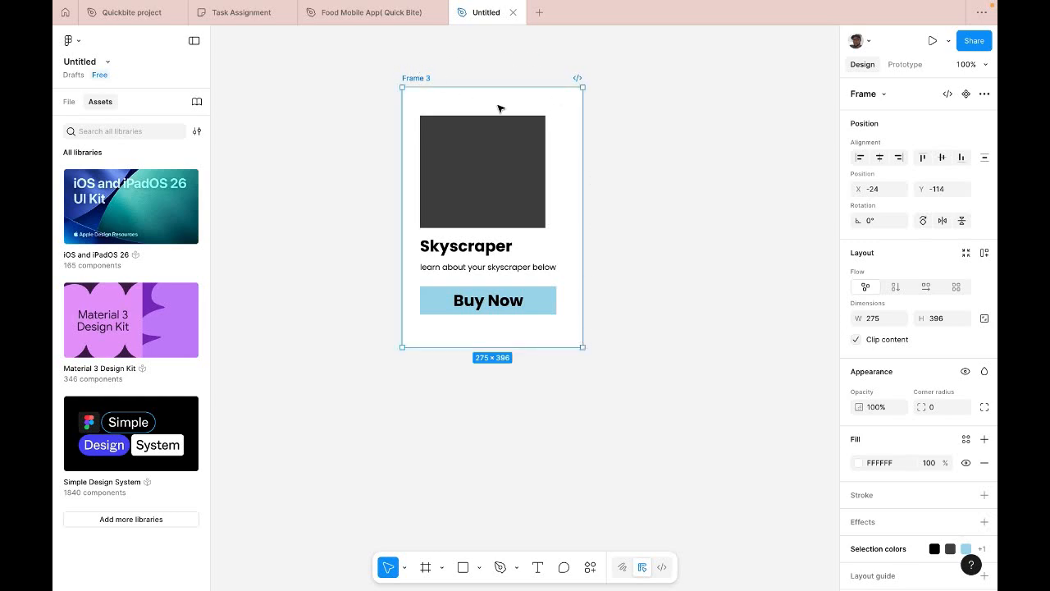
pyautogui.press('Escape')
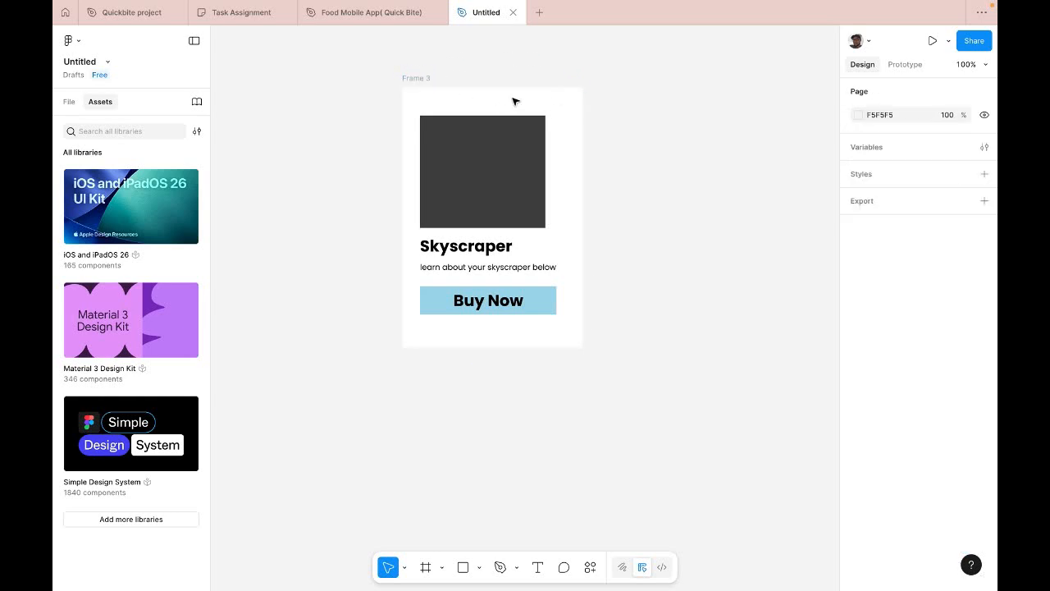
# - Round the corners of the enclosing card frame with a radius of 8
pyautogui.click(425, 78)
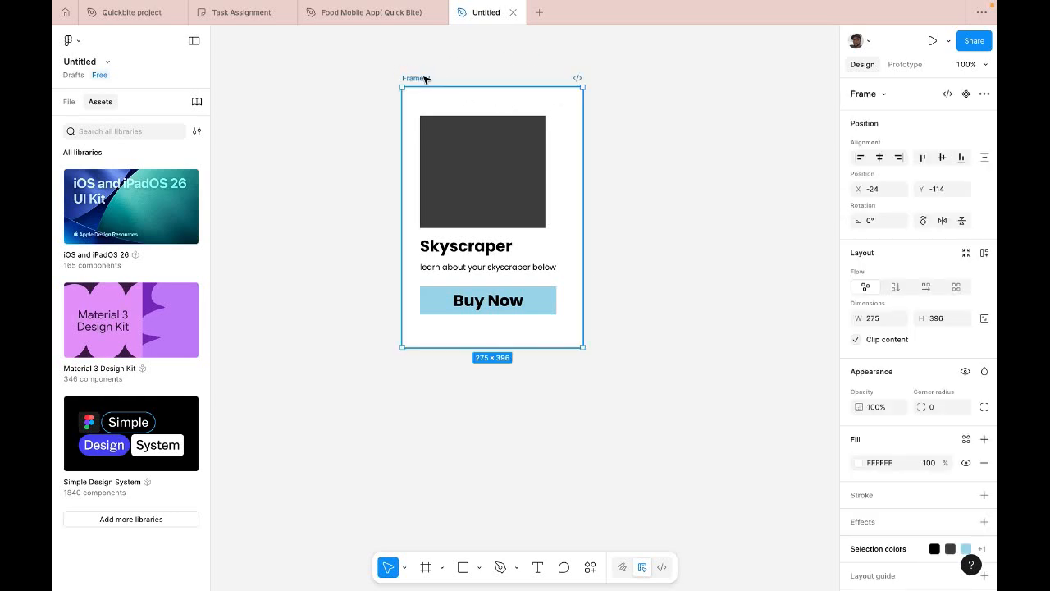
pyautogui.click(936, 405)
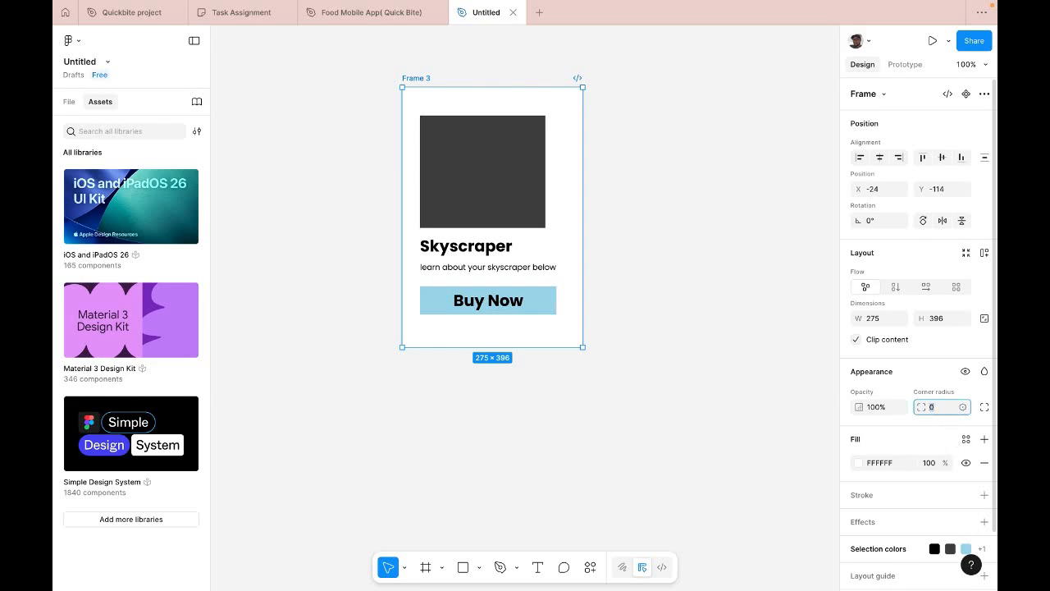
pyautogui.write('8')
pyautogui.press('Return')
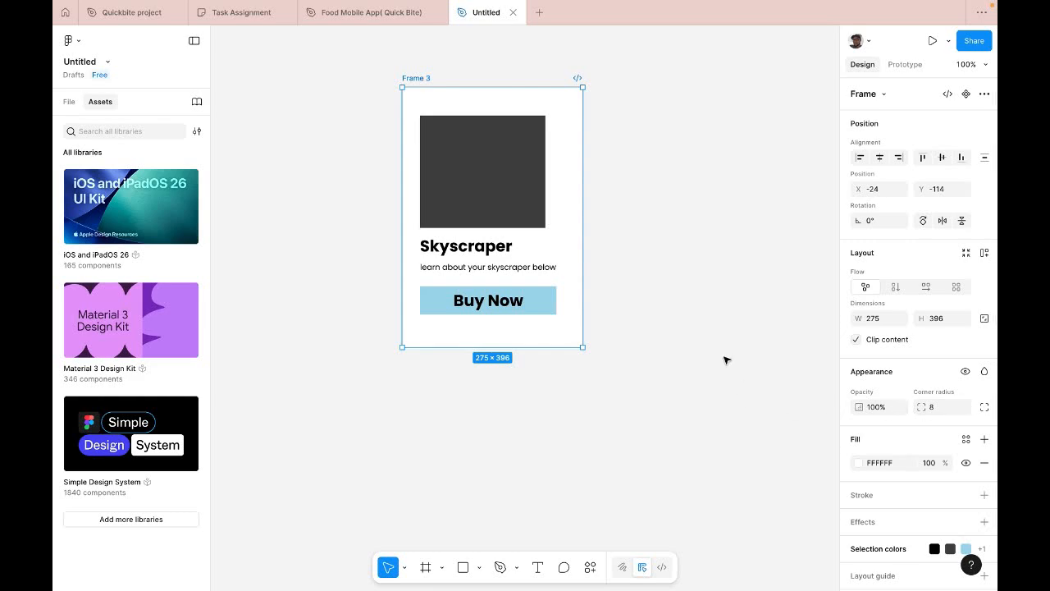
pyautogui.click(704, 323)
# - Set the corner radius of the dark image frame to 8
pyautogui.click(508, 168)
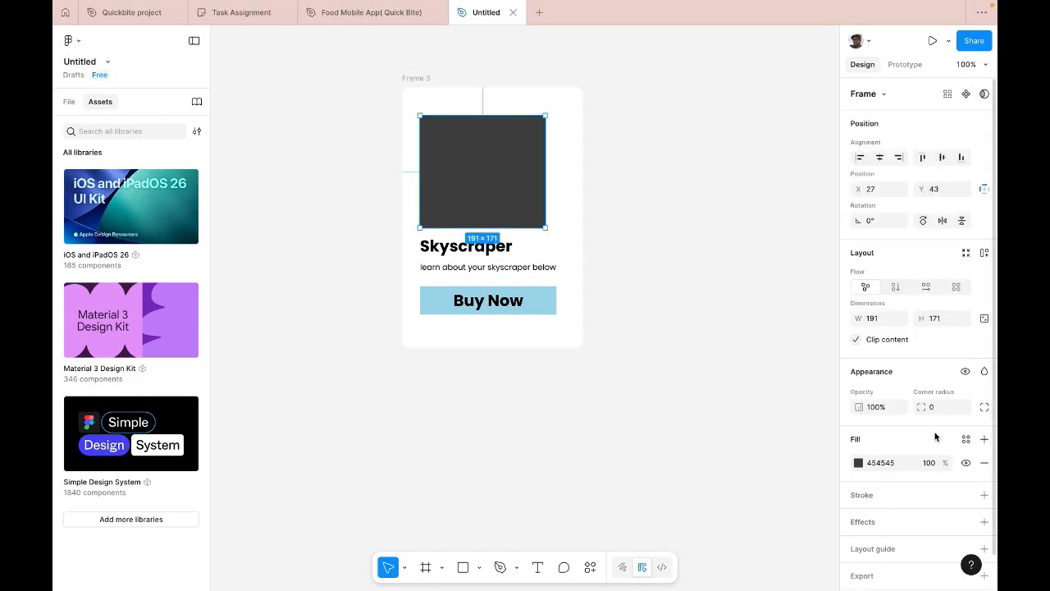
pyautogui.click(931, 407)
pyautogui.write('8')
pyautogui.press('Return')
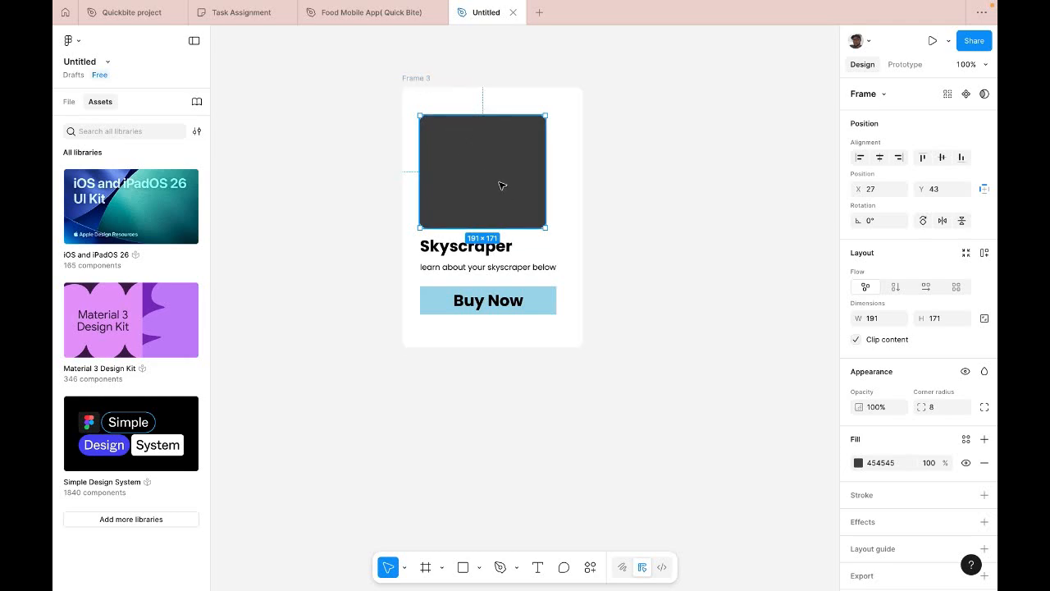
pyautogui.click(466, 251)
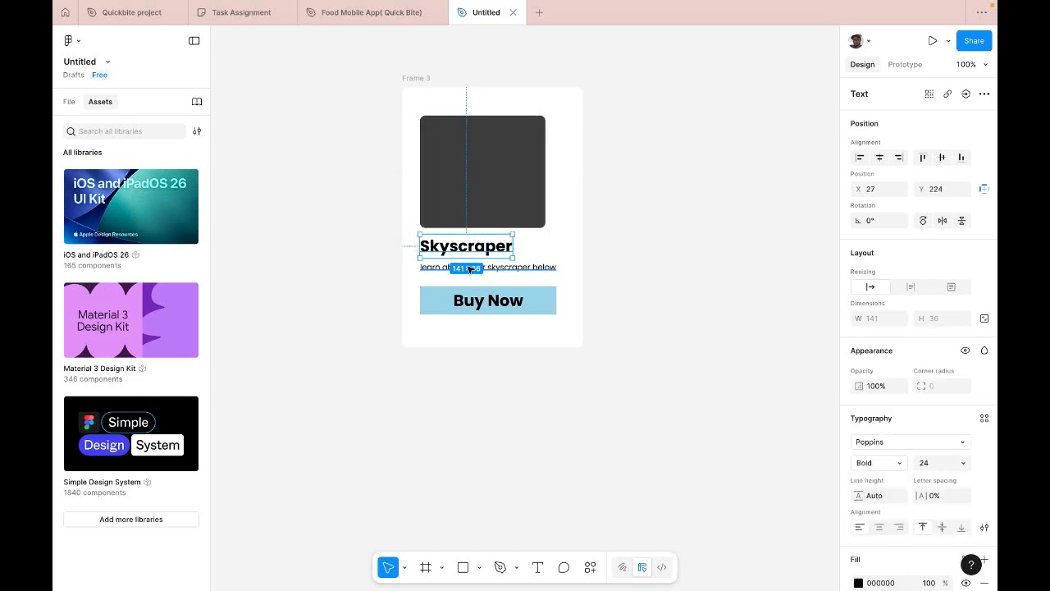
pyautogui.click(469, 268)
pyautogui.click(449, 303)
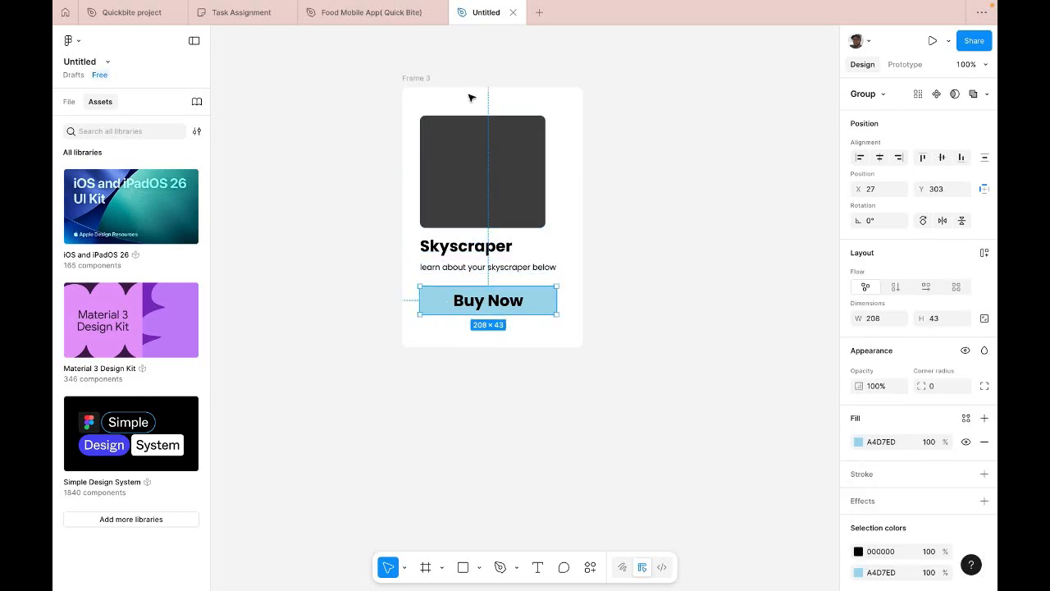
# - Shrink the card frame from its top edge to about 274 × 359
pyautogui.click(420, 79)
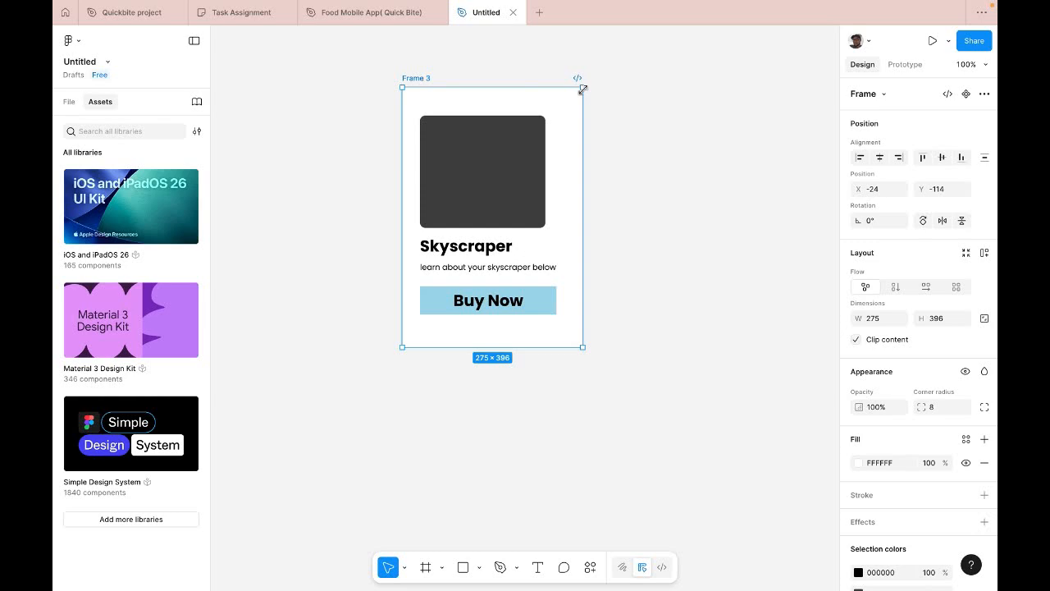
pyautogui.moveTo(579, 88); pyautogui.dragTo(582, 110)
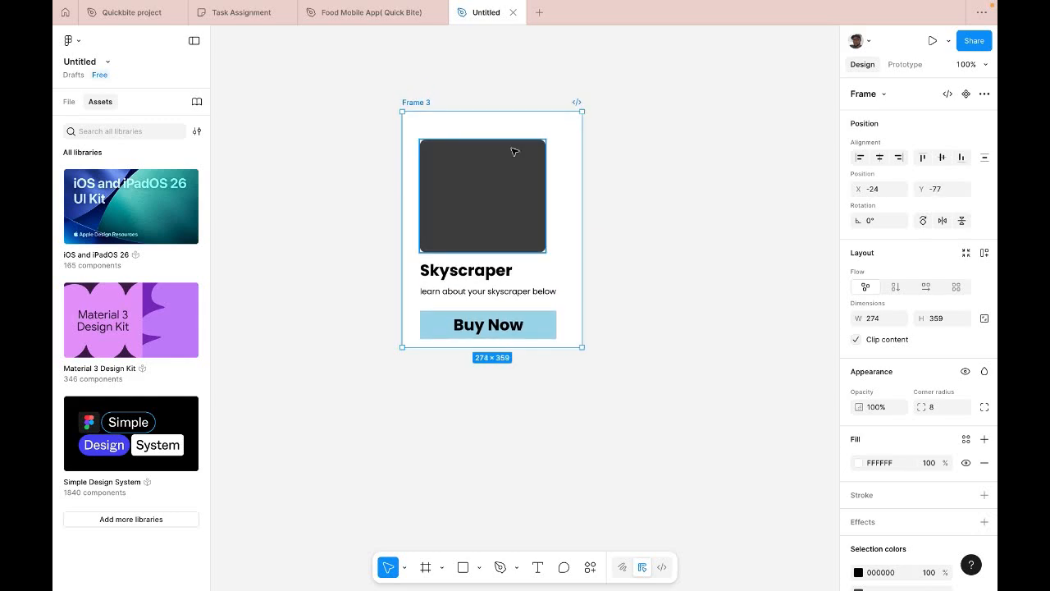
# - Move the dark image frame up inside the card to Y 16
pyautogui.moveTo(501, 186); pyautogui.dragTo(504, 157)
pyautogui.press('alt')
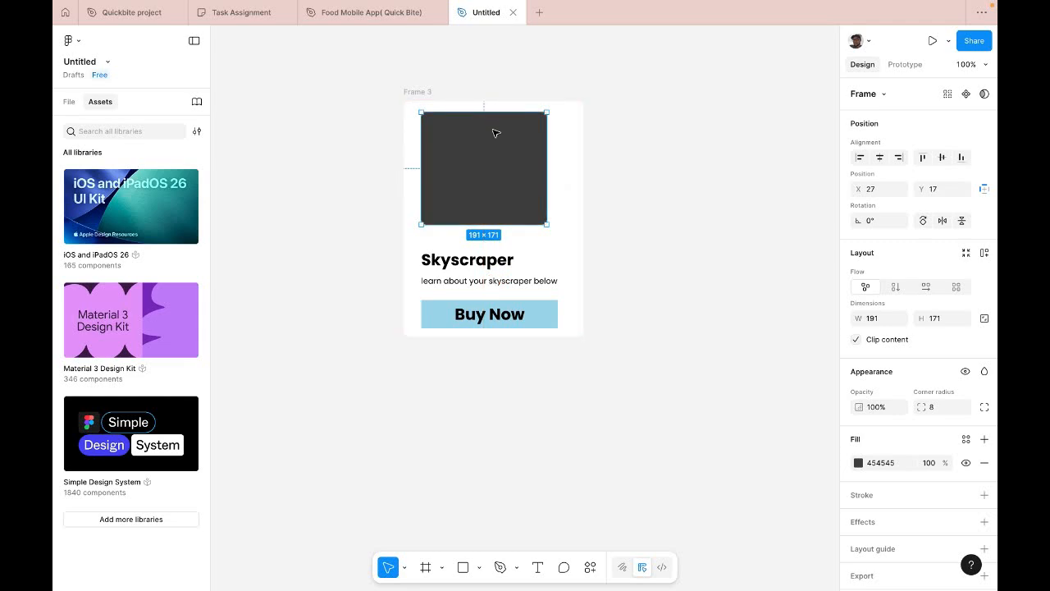
pyautogui.press('Up')
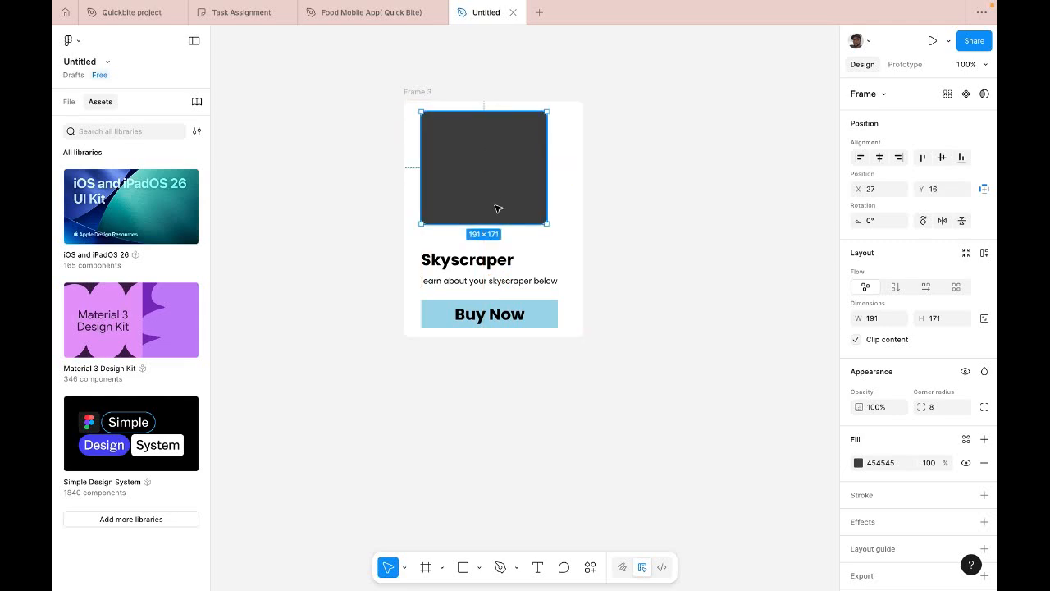
# - Move the "Skyscraper" heading up to 8 below the dark image frame and the description line beneath it to Y 235
pyautogui.click(480, 259)
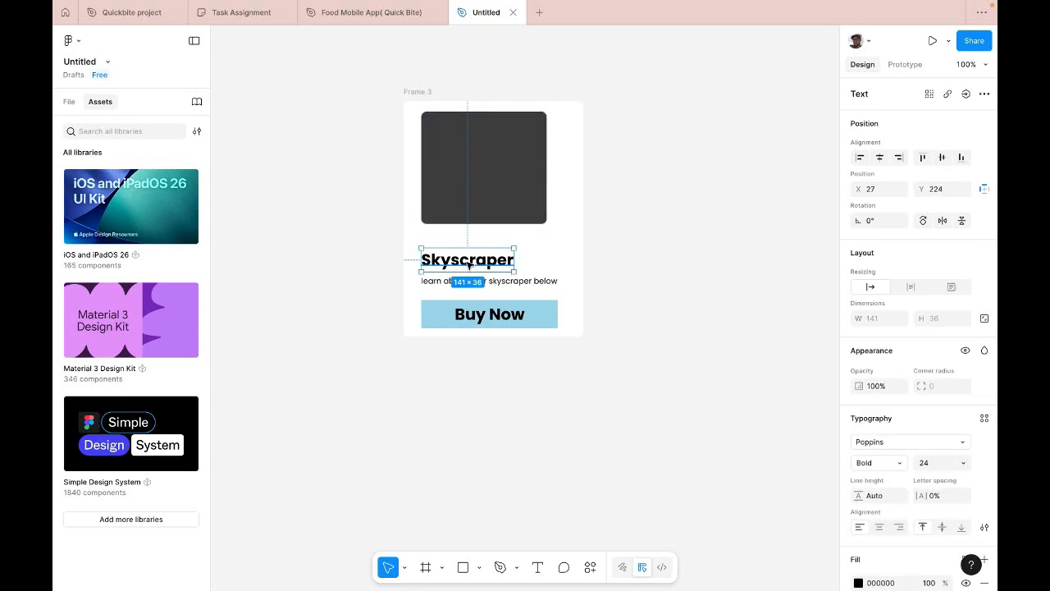
pyautogui.moveTo(477, 261); pyautogui.dragTo(459, 226)
pyautogui.click(459, 283)
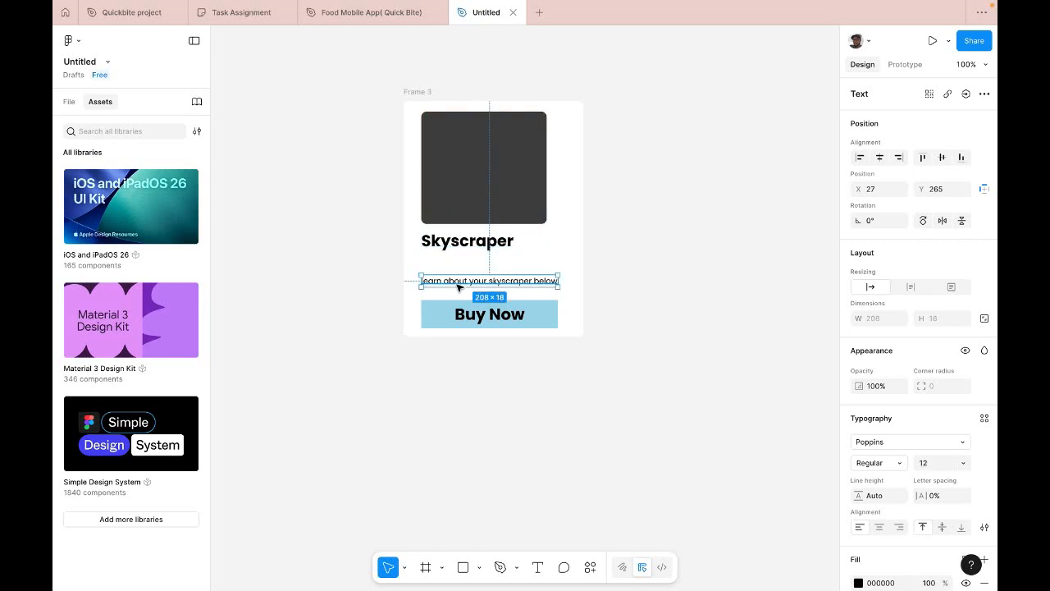
pyautogui.moveTo(458, 285); pyautogui.dragTo(457, 262)
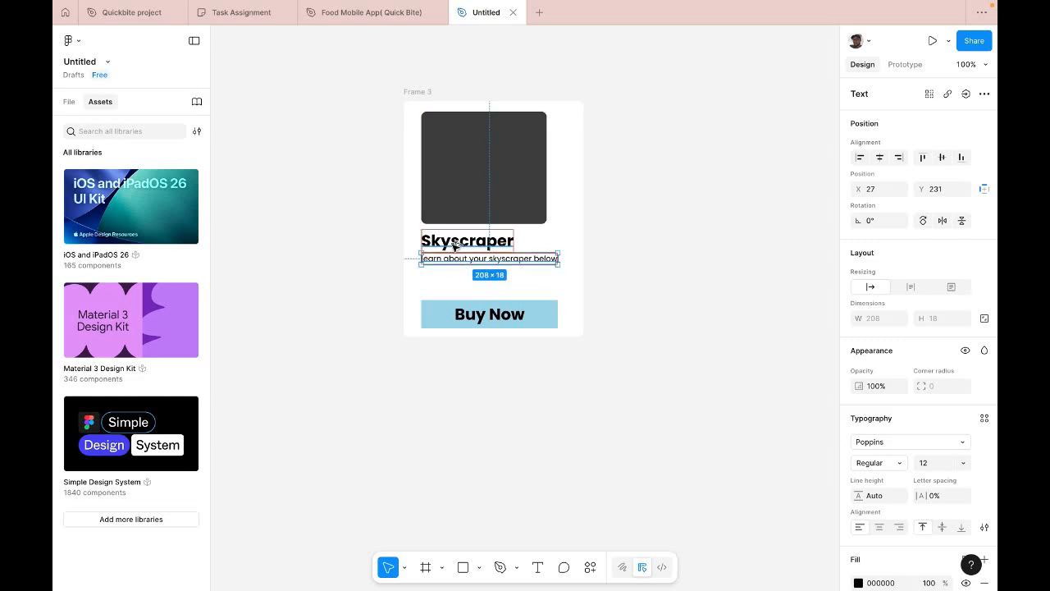
pyautogui.press('Down')
pyautogui.press('Down')
pyautogui.press('Down')
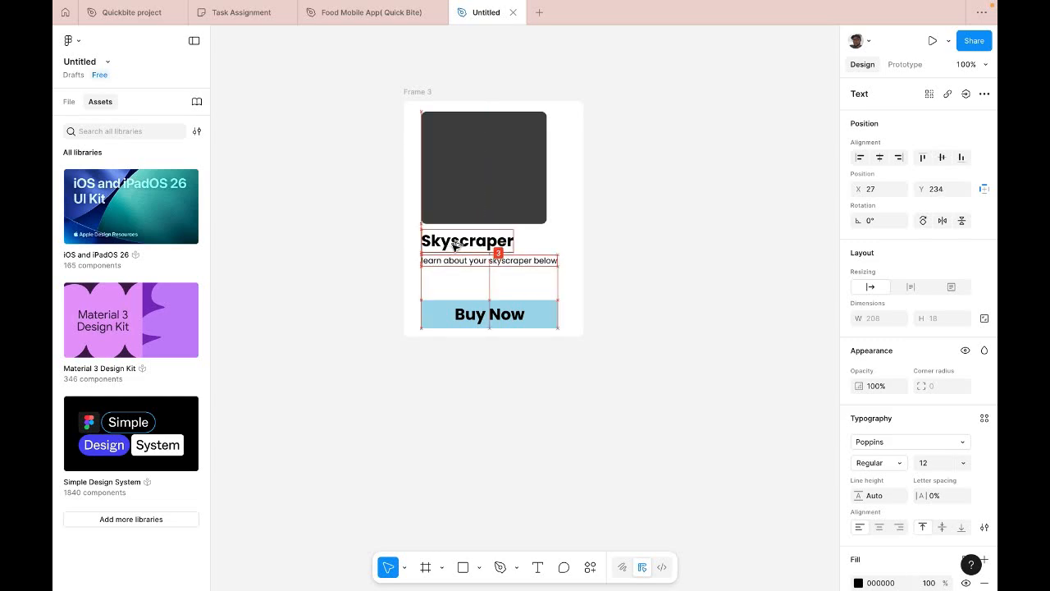
pyautogui.press('Down')
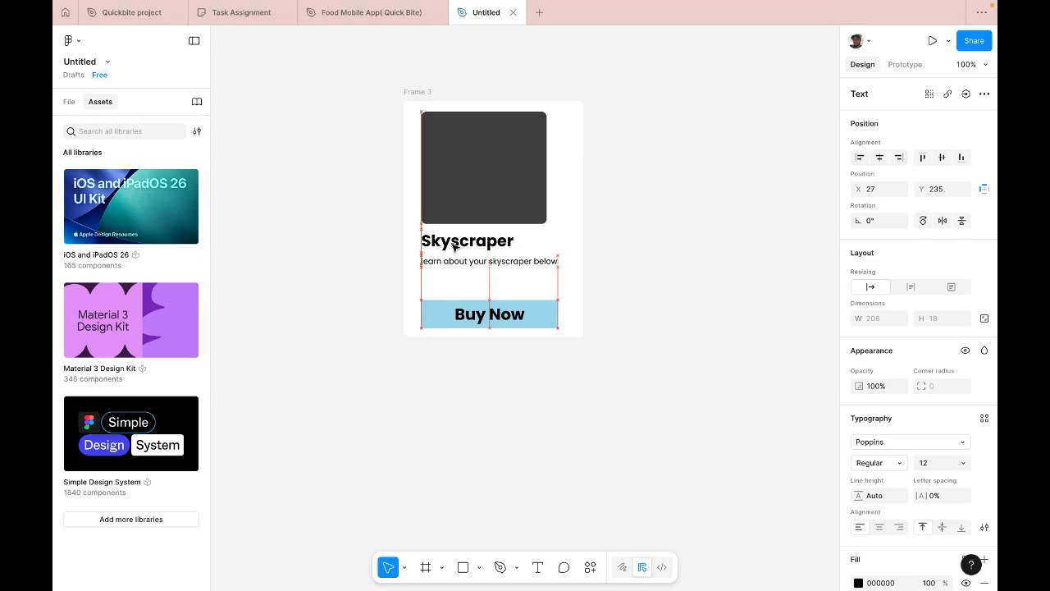
# - Move the "Buy Now" button group up beneath the description line to Y 273
pyautogui.click(449, 316)
pyautogui.moveTo(448, 318); pyautogui.dragTo(444, 296)
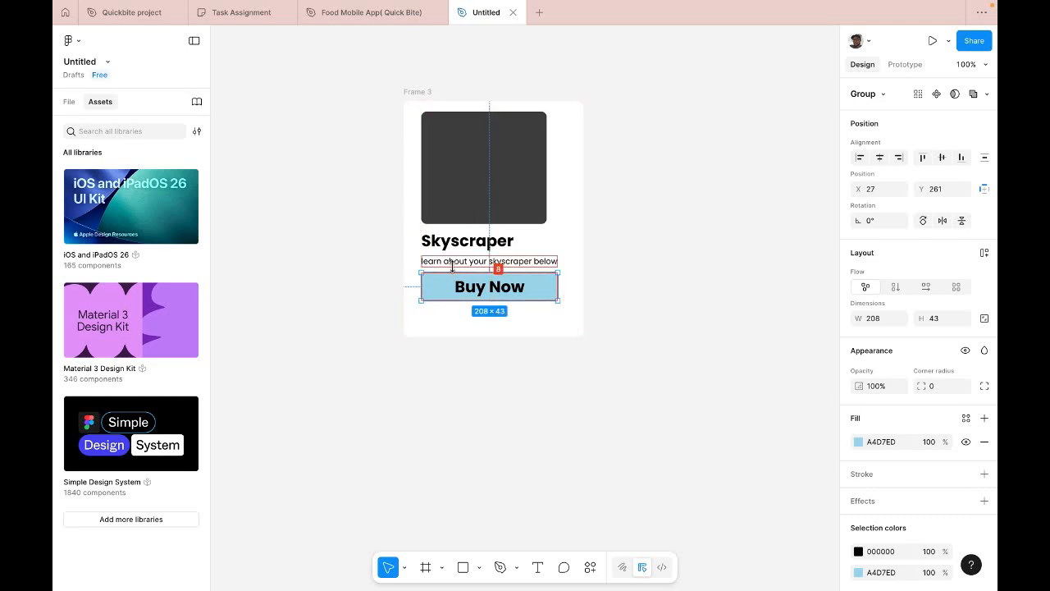
pyautogui.press('Down')
pyautogui.press('Down')
pyautogui.press('Down')
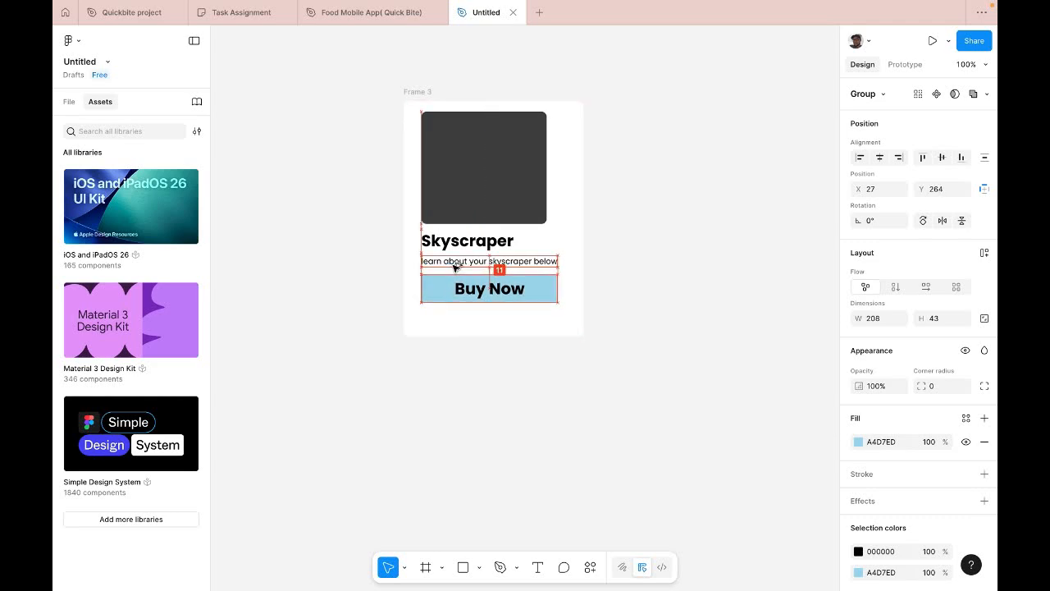
pyautogui.press('Down')
pyautogui.press('Down')
pyautogui.press('Down')
pyautogui.press('Down')
pyautogui.press('Down')
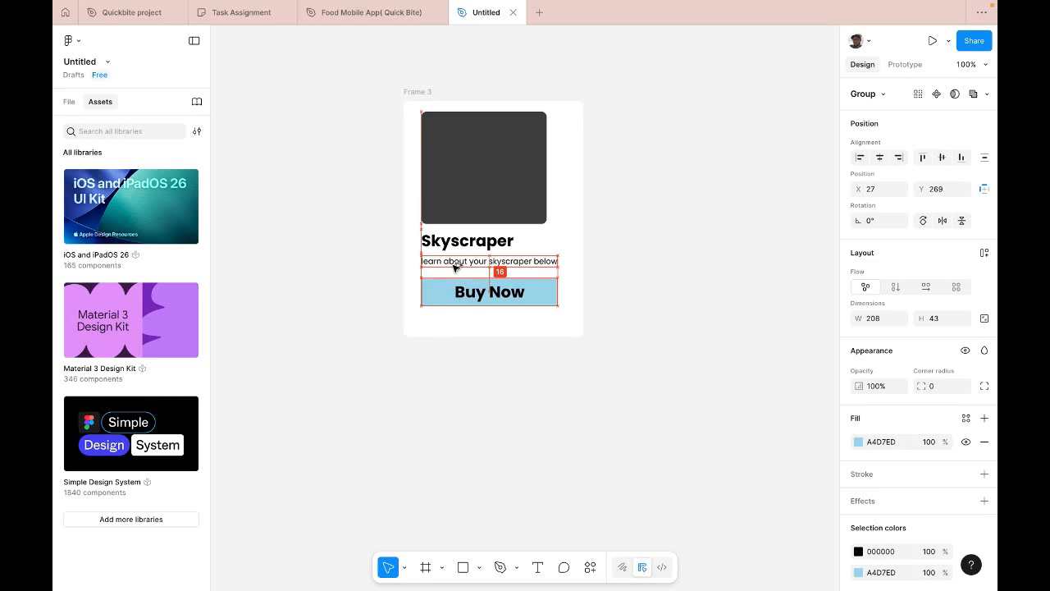
pyautogui.press('Down')
pyautogui.press('Down')
pyautogui.press('Down')
pyautogui.press('Down')
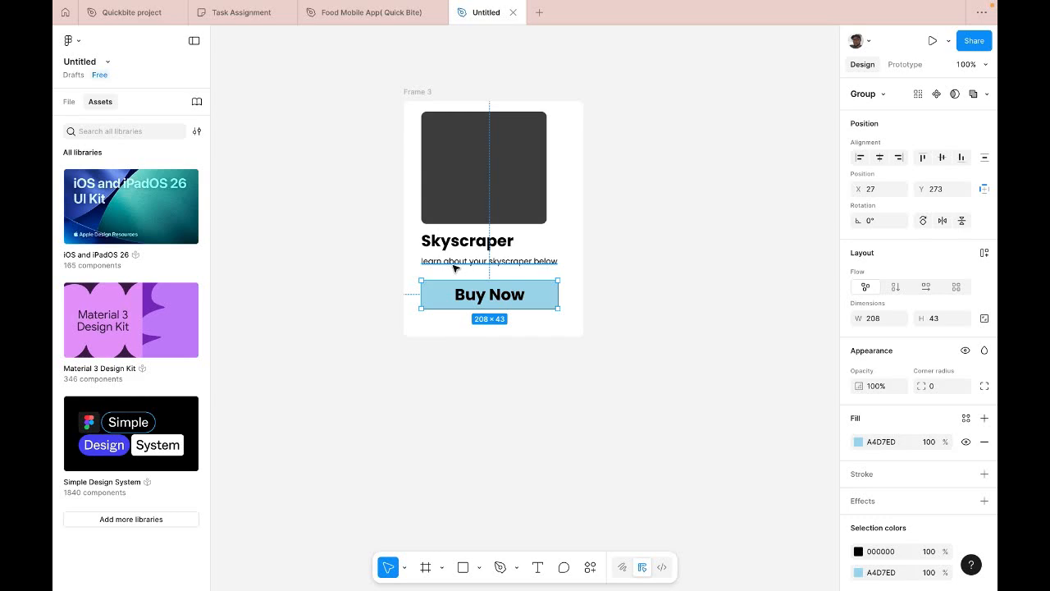
# - Shrink the card frame from its left and bottom edges to about 253 × 332
pyautogui.click(423, 92)
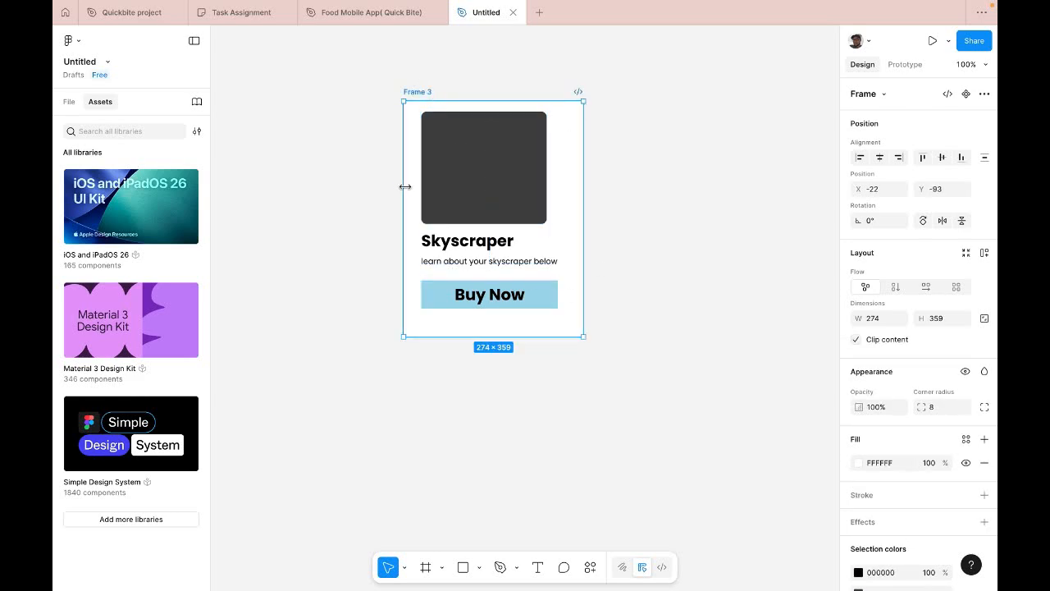
pyautogui.moveTo(406, 187); pyautogui.dragTo(412, 187)
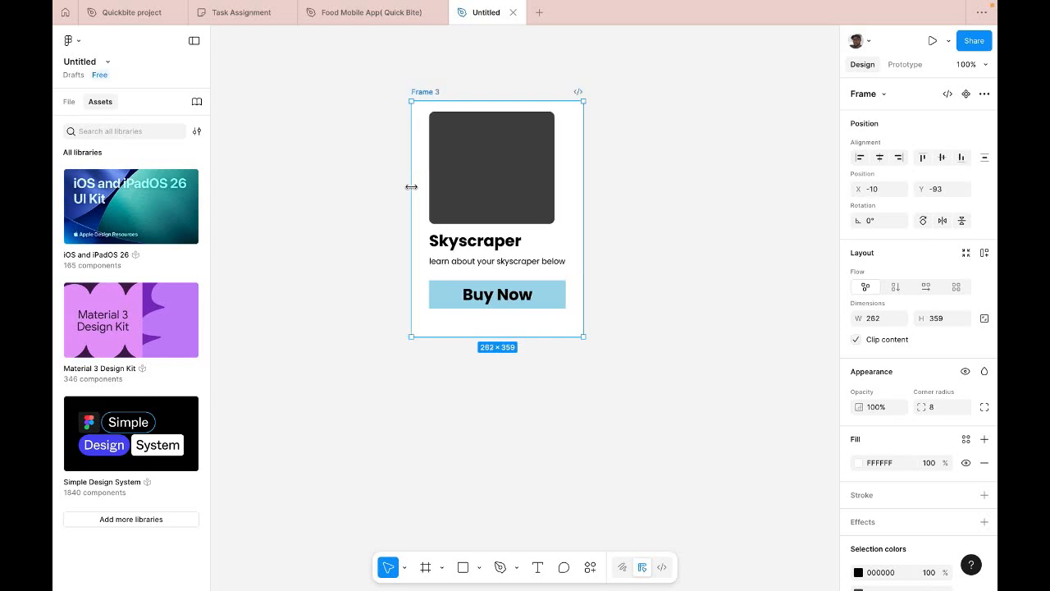
pyautogui.click(485, 170)
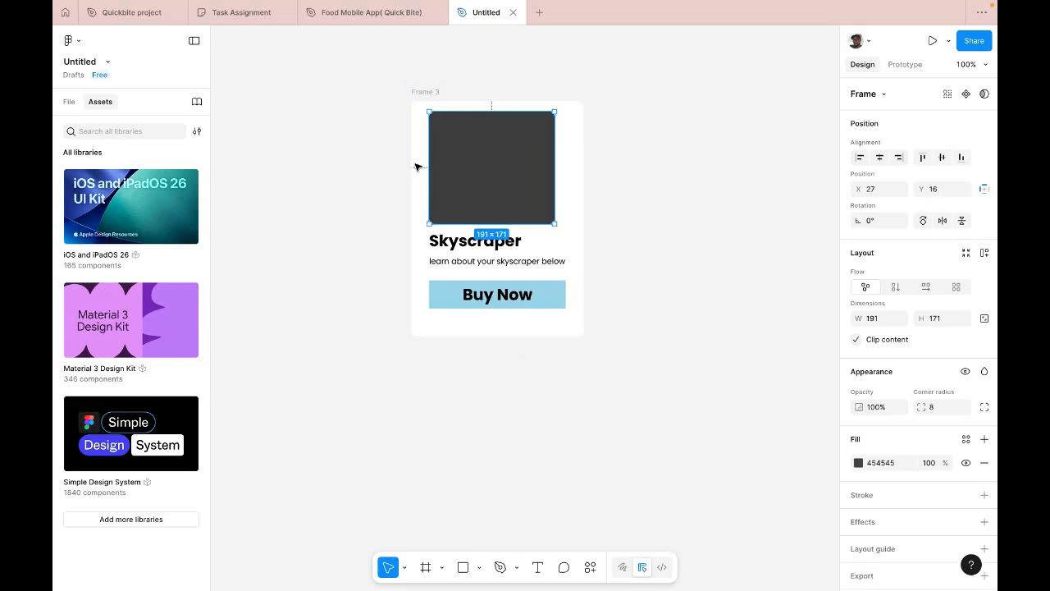
pyautogui.click(415, 94)
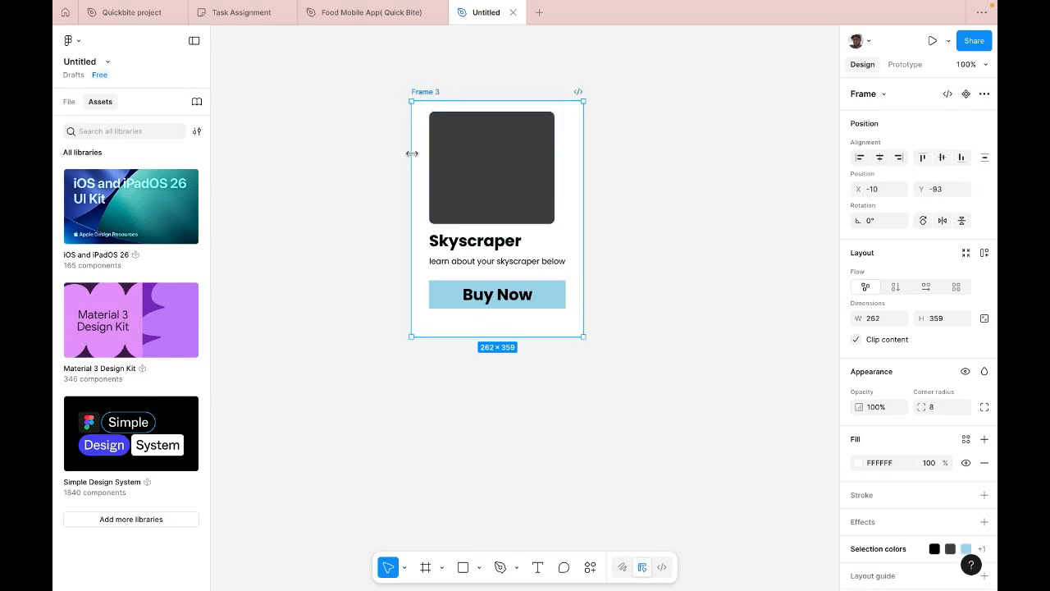
pyautogui.moveTo(411, 153); pyautogui.dragTo(422, 155)
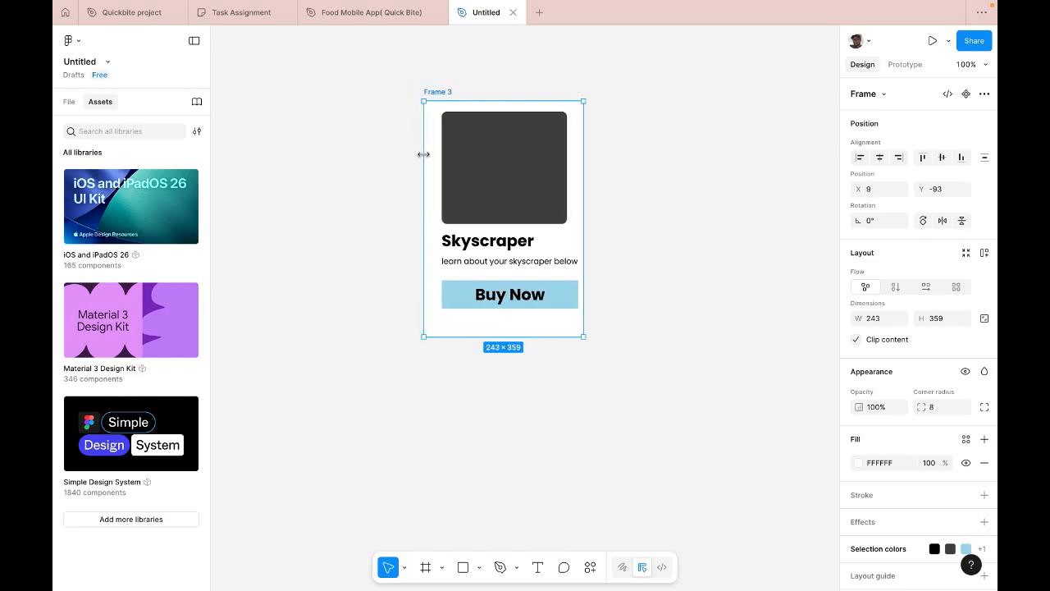
pyautogui.click(533, 155)
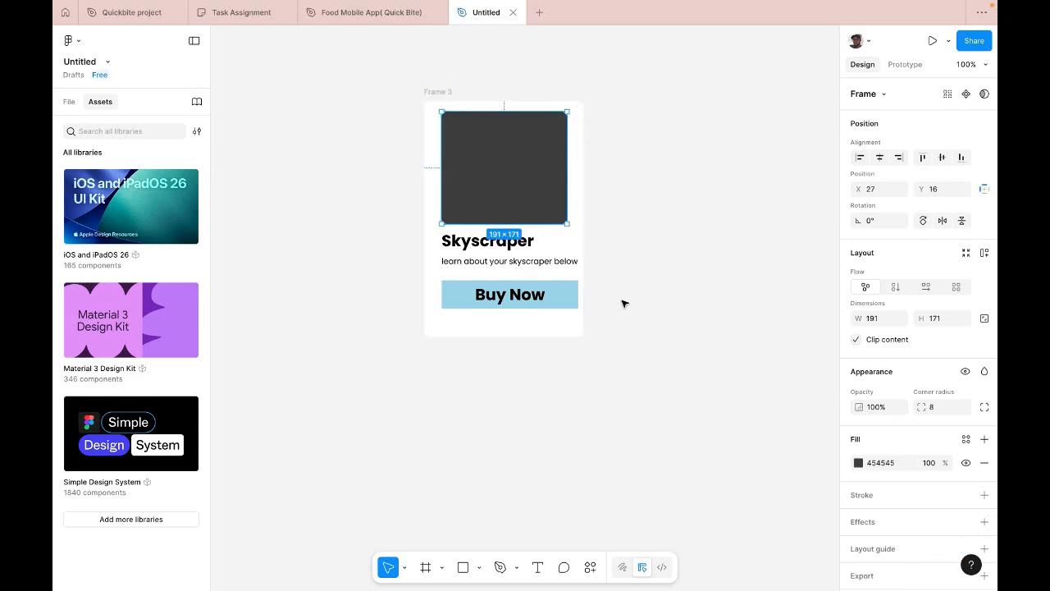
pyautogui.click(435, 93)
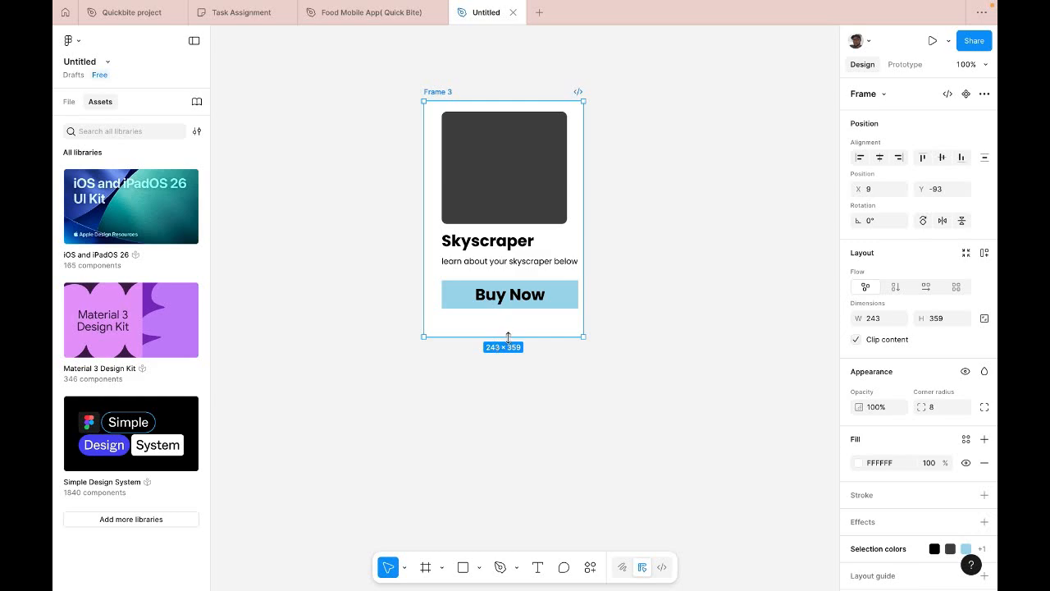
pyautogui.moveTo(508, 336); pyautogui.dragTo(509, 320)
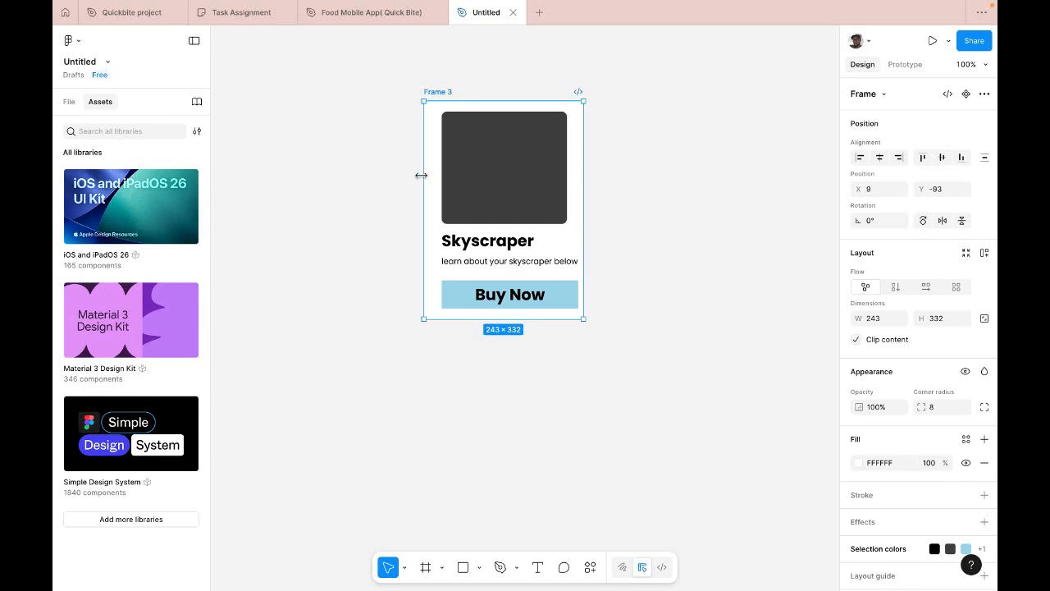
pyautogui.moveTo(422, 175); pyautogui.dragTo(416, 176)
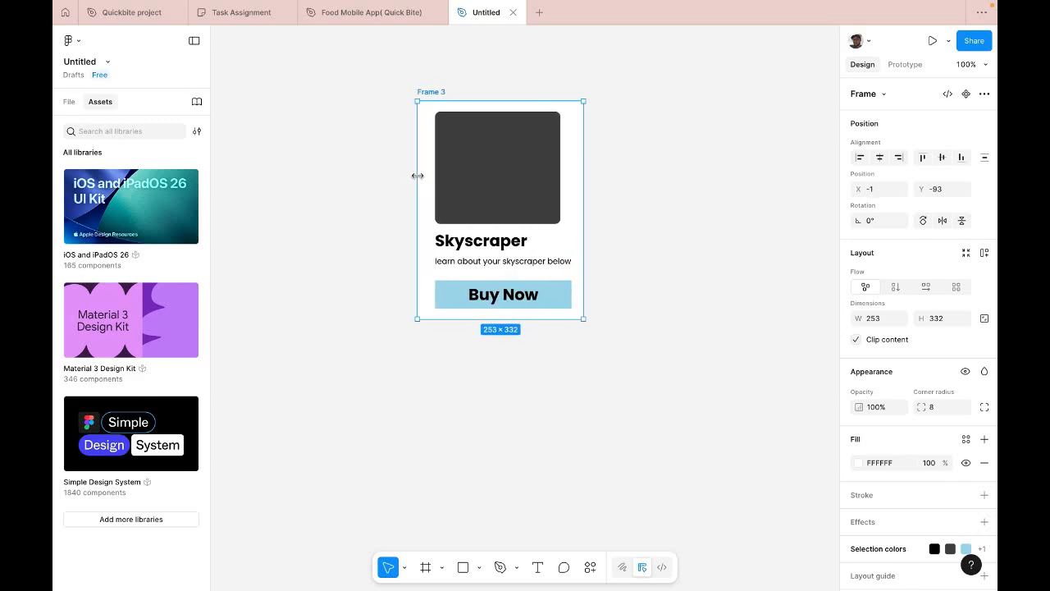
pyautogui.click(486, 173)
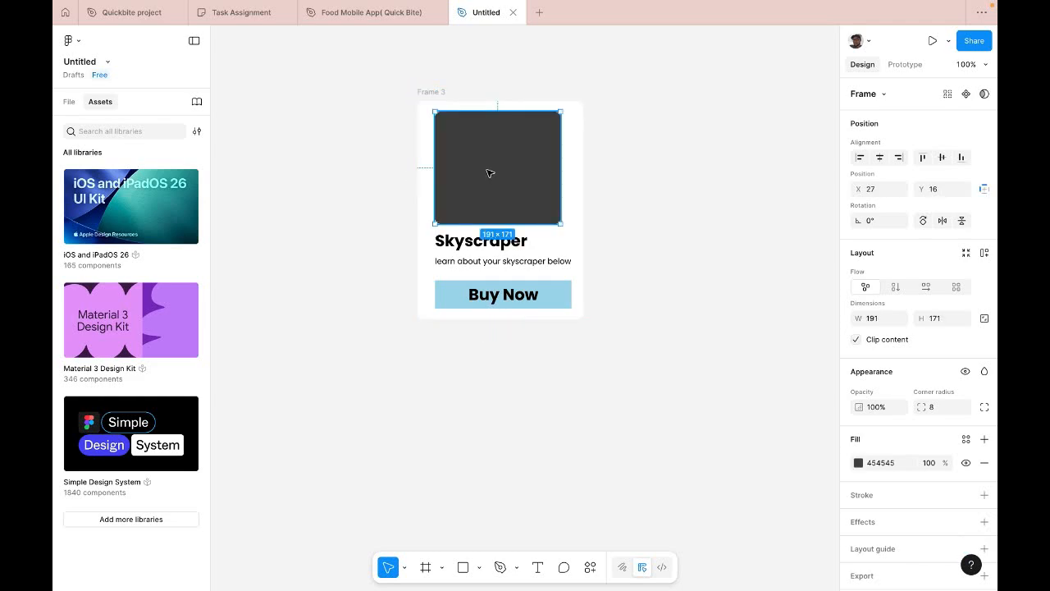
pyautogui.press('alt')
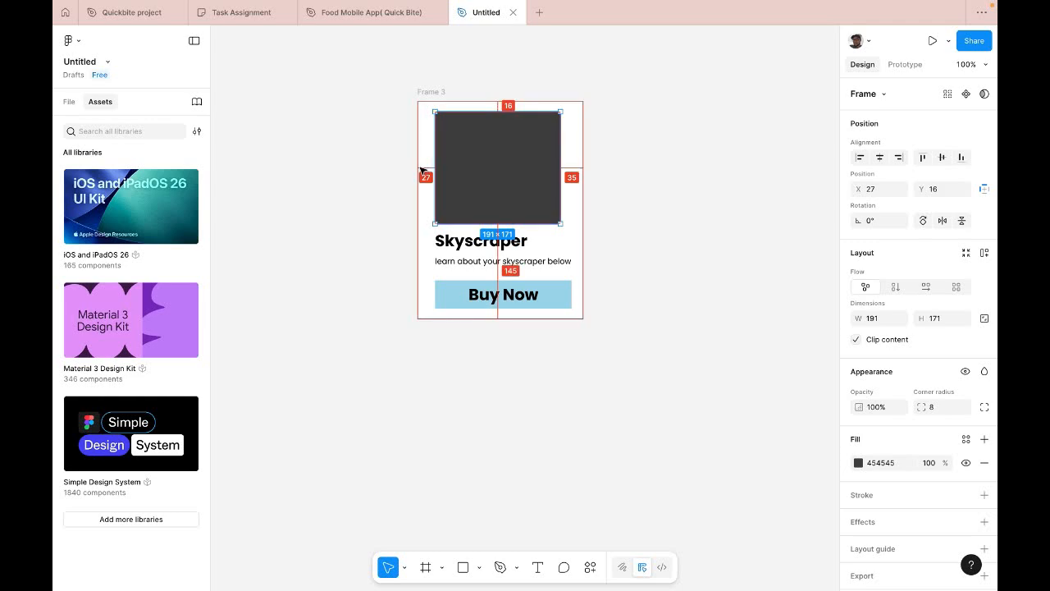
pyautogui.press('Left')
pyautogui.press('Left')
pyautogui.press('Left')
pyautogui.press('Left')
pyautogui.press('Left')
pyautogui.press('Left')
pyautogui.press('Left')
pyautogui.press('Left')
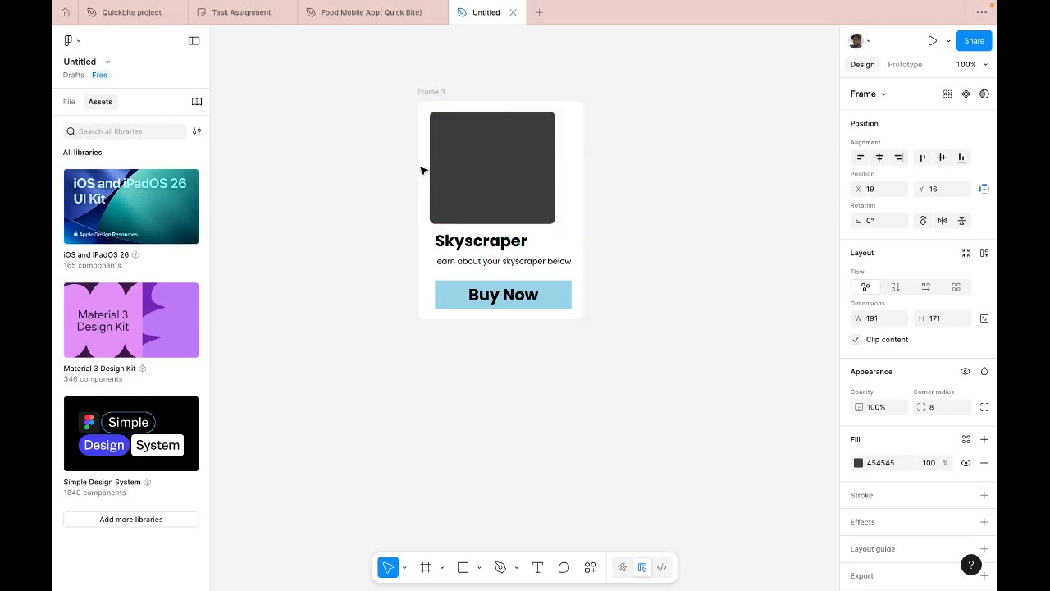
pyautogui.press('super+z')
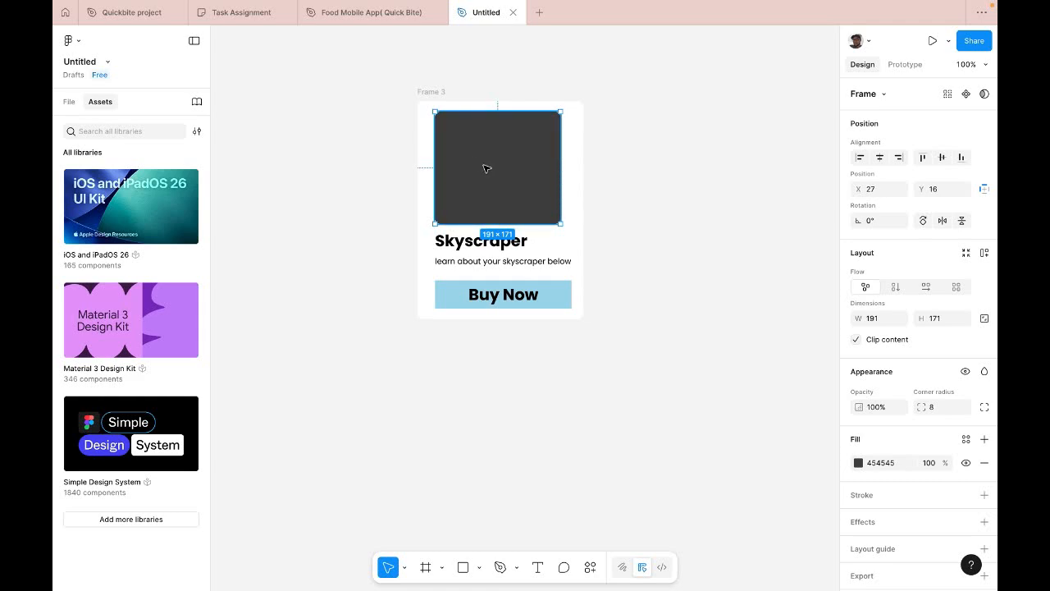
# - Group the dark image frame, heading, description line and "Buy Now" button together
pyautogui.keyDown('shift'); pyautogui.click(481, 242); pyautogui.keyUp('shift')
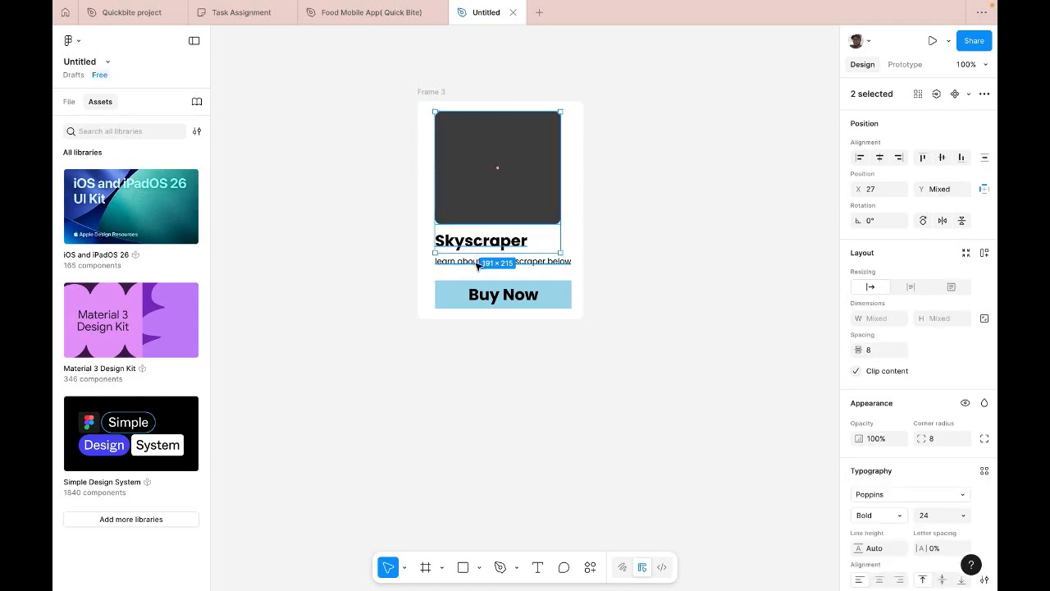
pyautogui.keyDown('shift'); pyautogui.click(476, 261); pyautogui.keyUp('shift')
pyautogui.keyDown('shift'); pyautogui.click(472, 295); pyautogui.keyUp('shift')
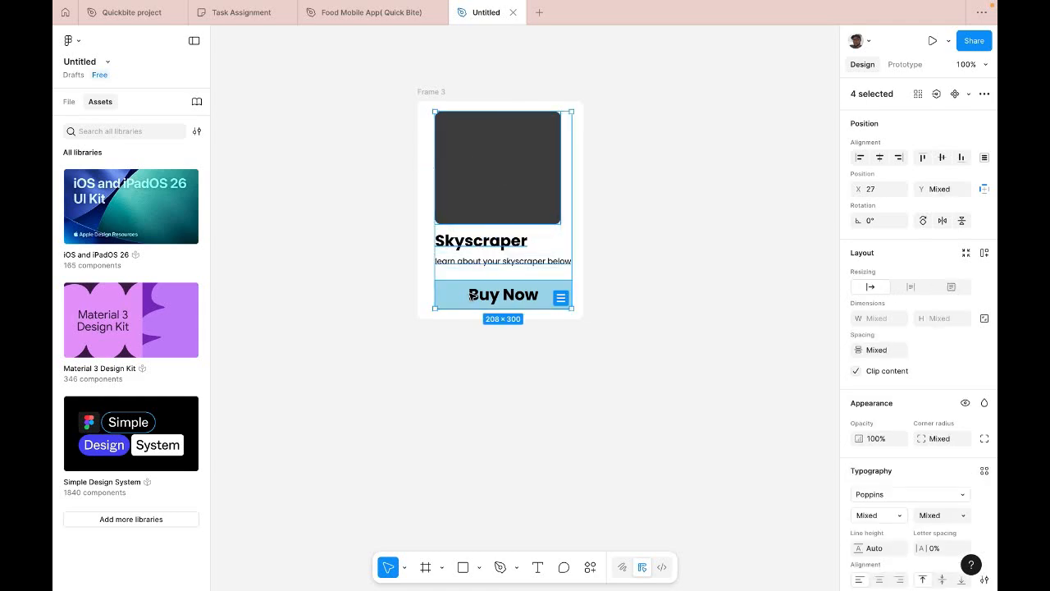
pyautogui.press('super+g')
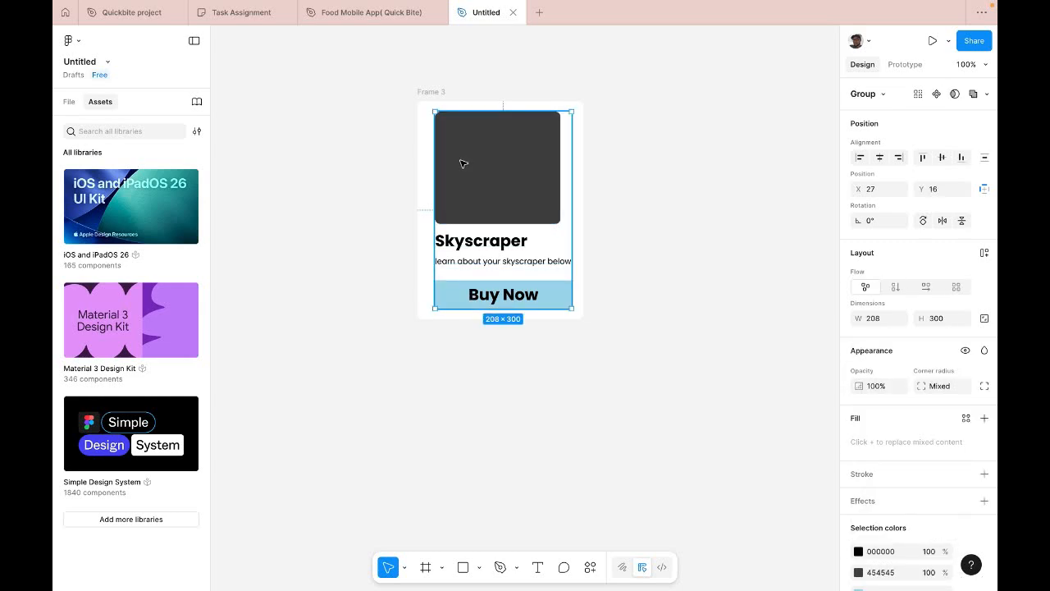
# - Move the grouped card content left inside the card frame to X 16
pyautogui.press('alt')
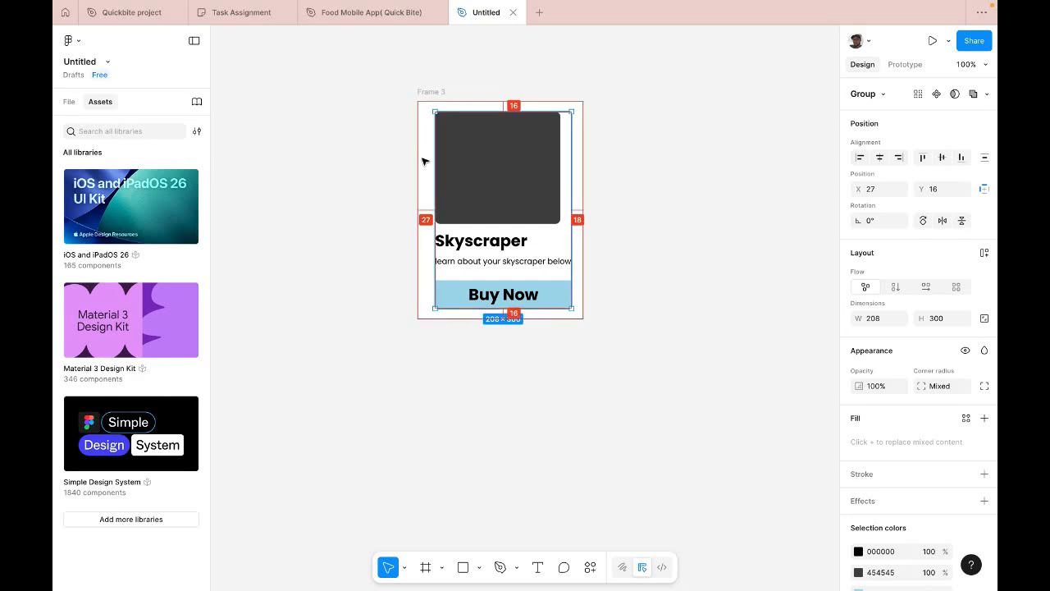
pyautogui.press('Left')
pyautogui.press('Left')
pyautogui.press('Left')
pyautogui.press('Left')
pyautogui.press('Left')
pyautogui.press('Left')
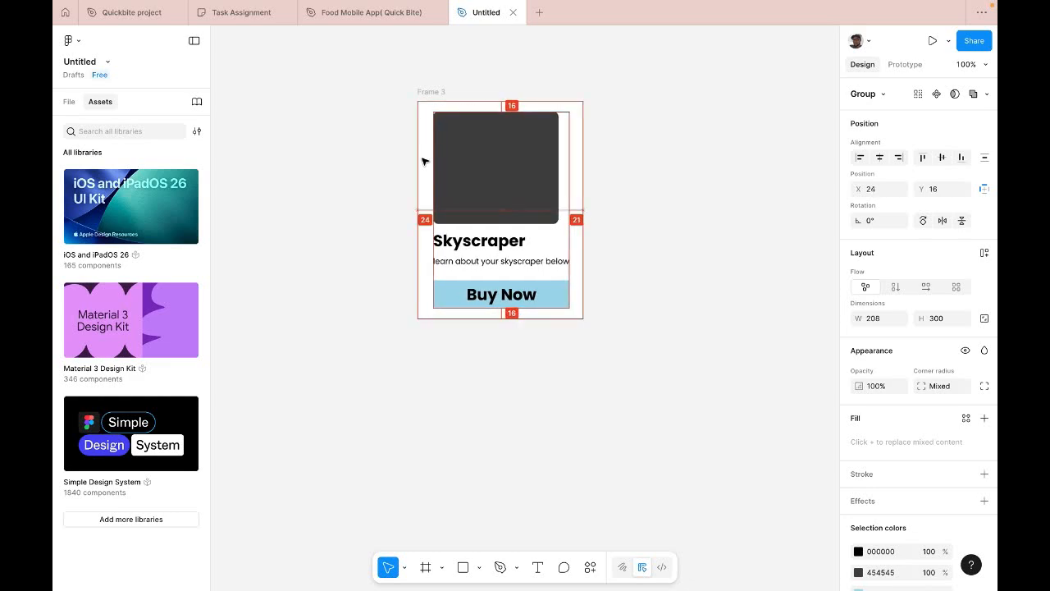
pyautogui.press('Left')
pyautogui.press('Left')
pyautogui.press('Left')
pyautogui.press('Left')
pyautogui.press('Left')
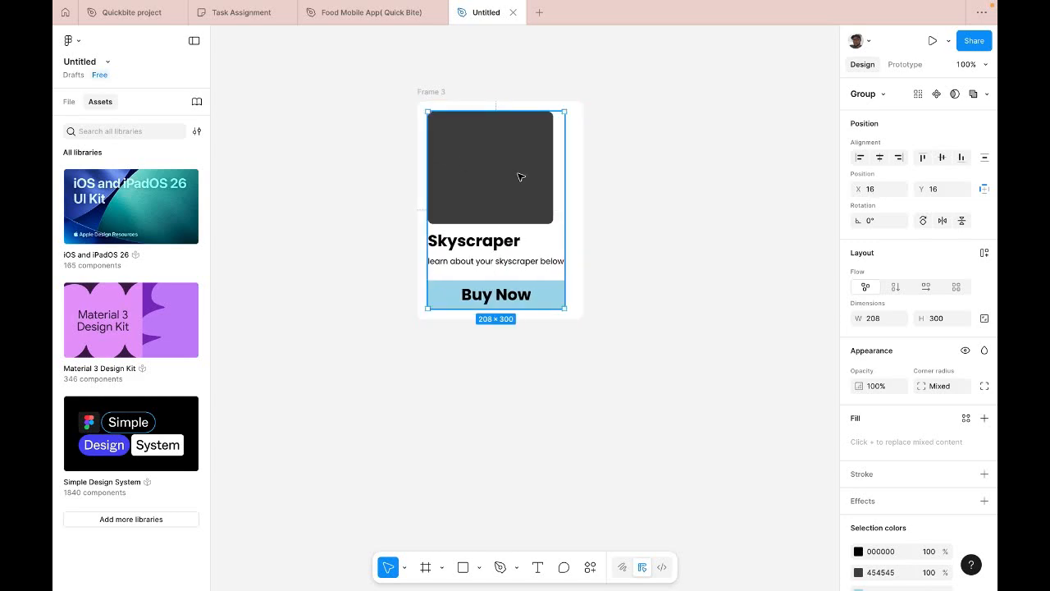
# - Narrow the card frame from its right edge to about 240 × 332 and check the content group's margins
pyautogui.click(431, 92)
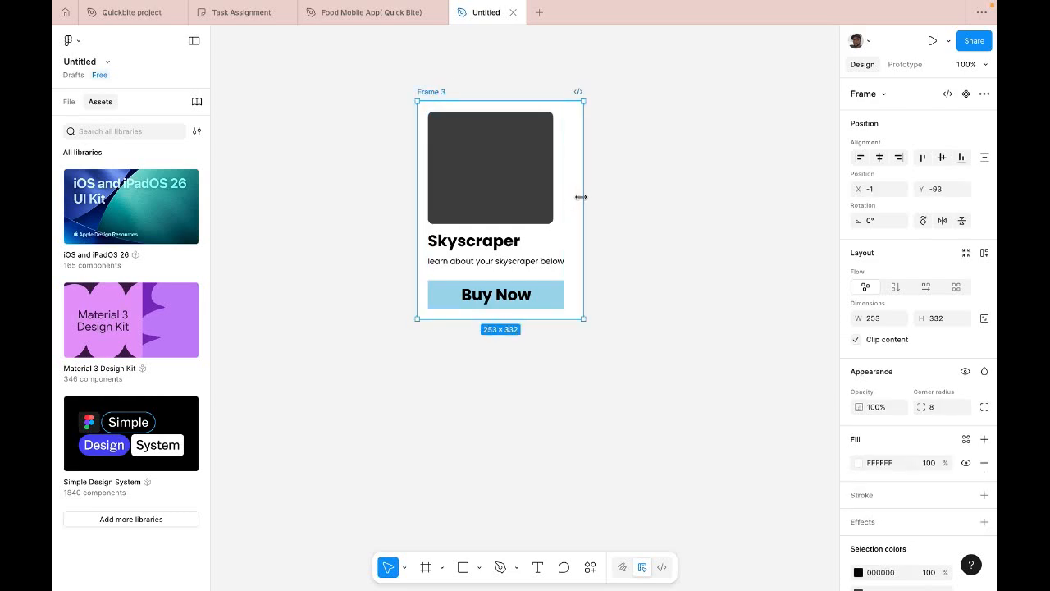
pyautogui.moveTo(581, 196); pyautogui.dragTo(575, 197)
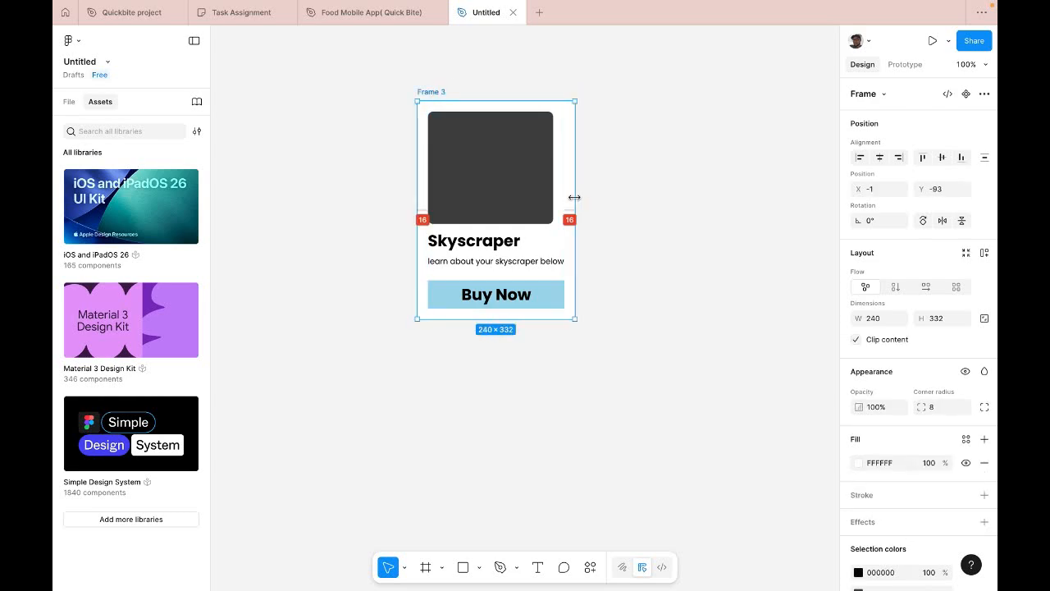
pyautogui.click(679, 194)
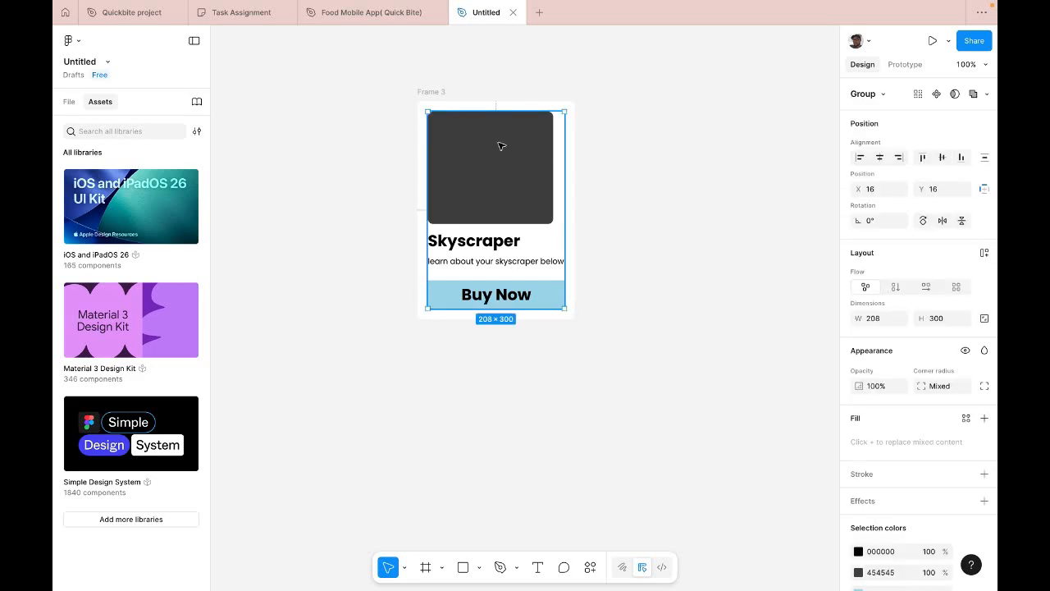
pyautogui.press('alt')
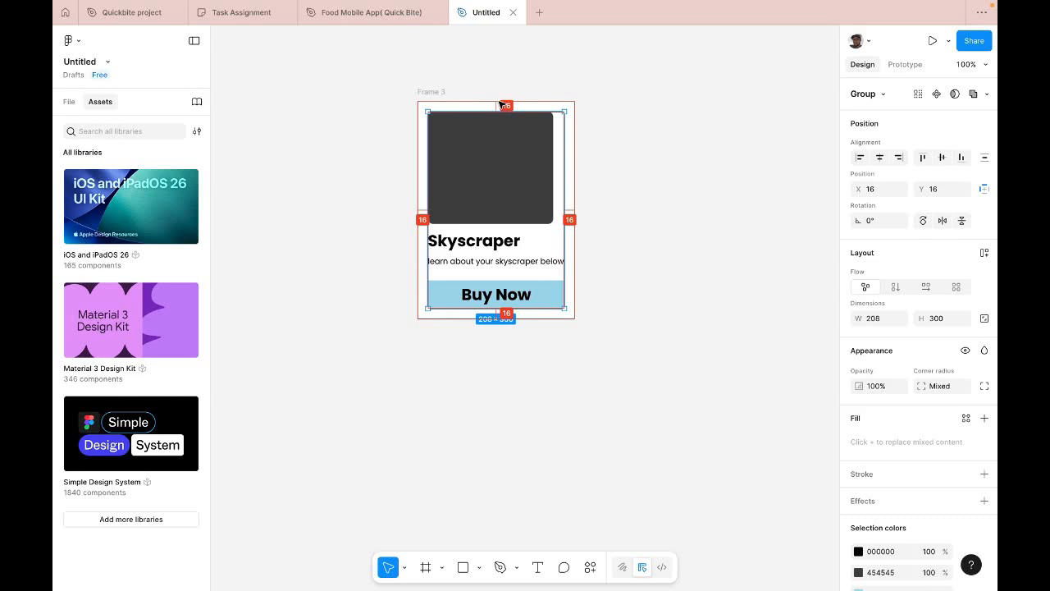
pyautogui.click(675, 253)
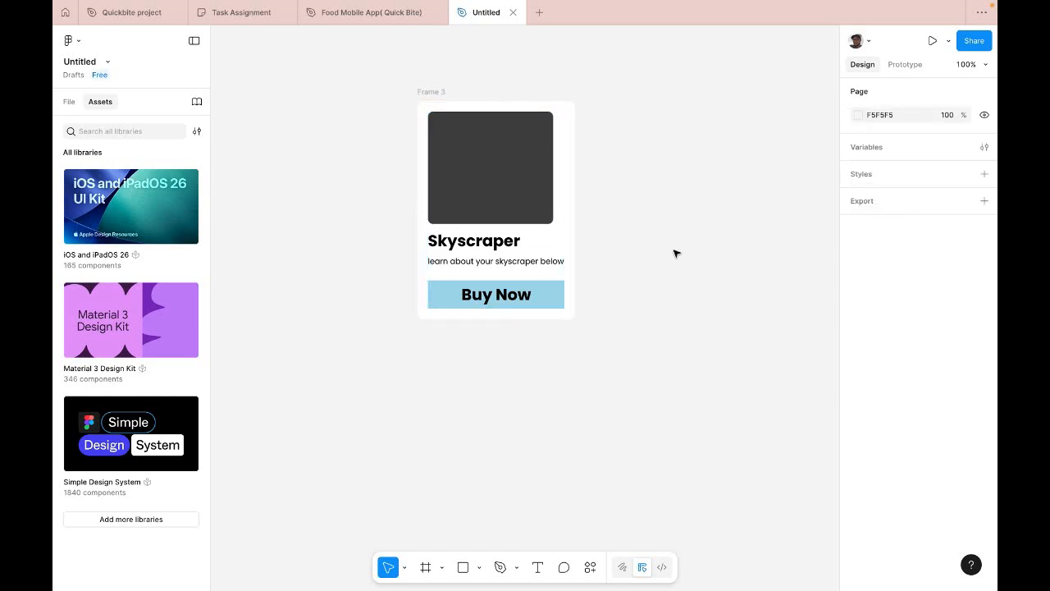
# - Select the dark image frame in the card and search the Unsplash plugin for "skyscraper"
pyautogui.doubleClick(482, 167)
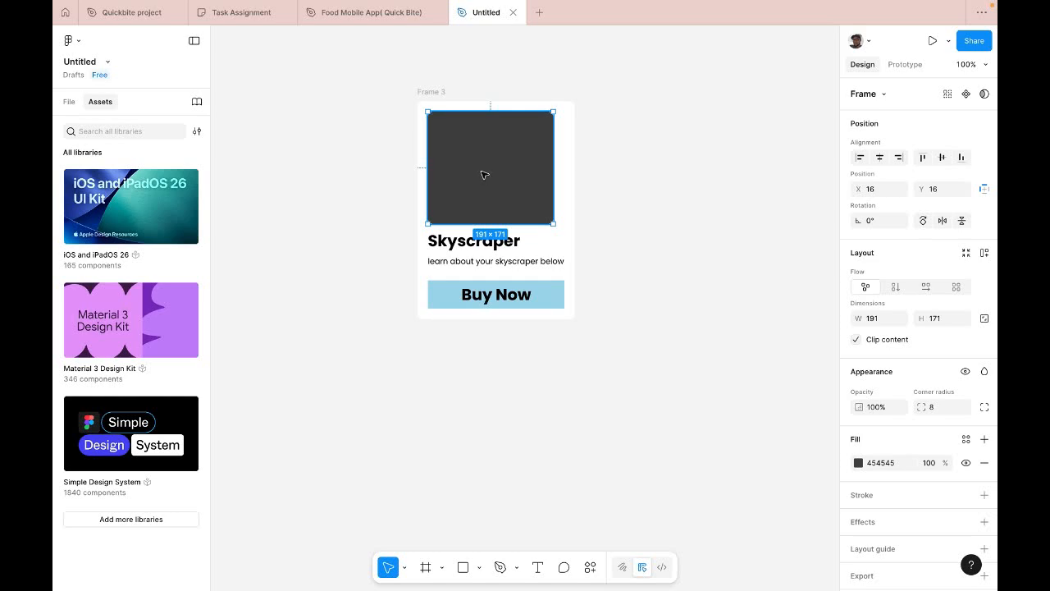
pyautogui.click(592, 567)
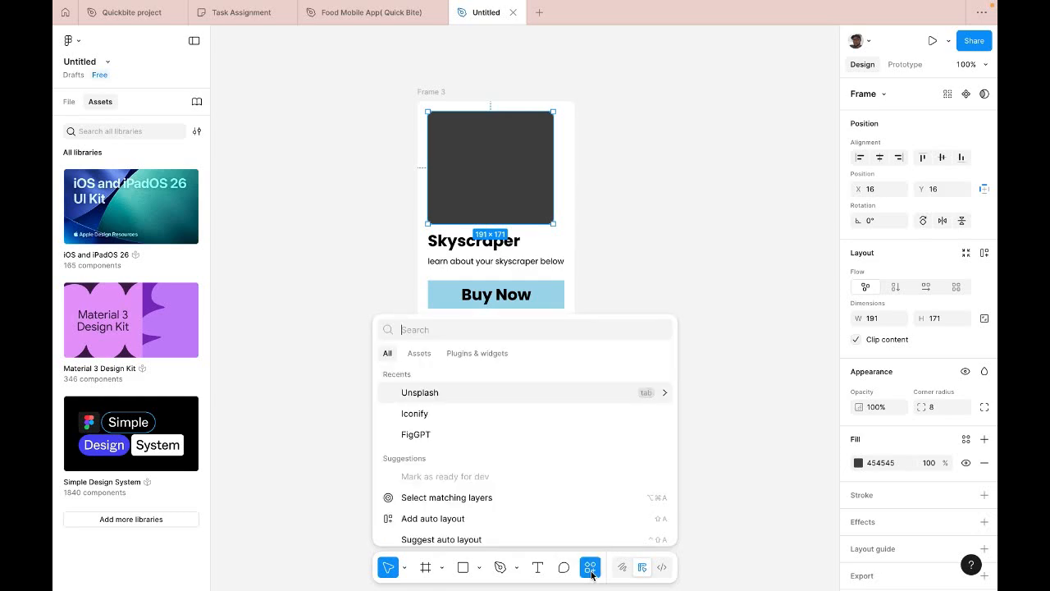
pyautogui.click(416, 397)
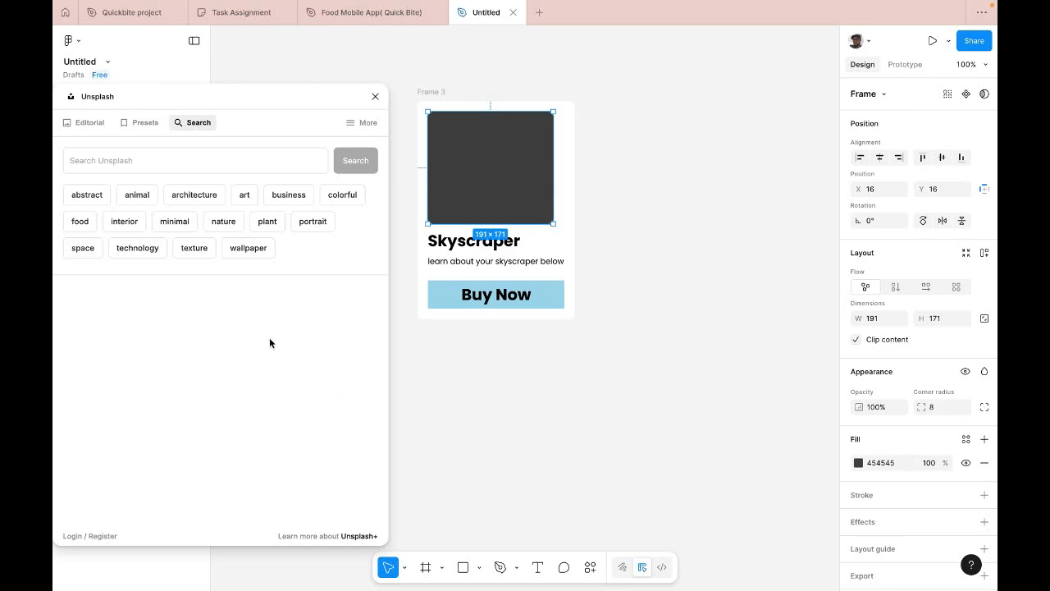
pyautogui.click(214, 166)
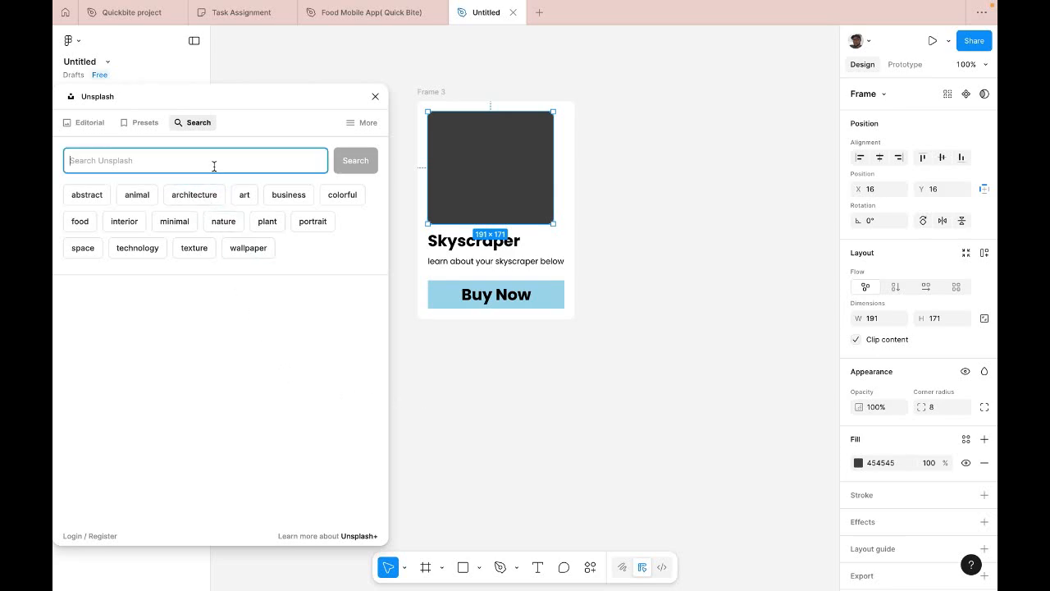
pyautogui.write('skys')
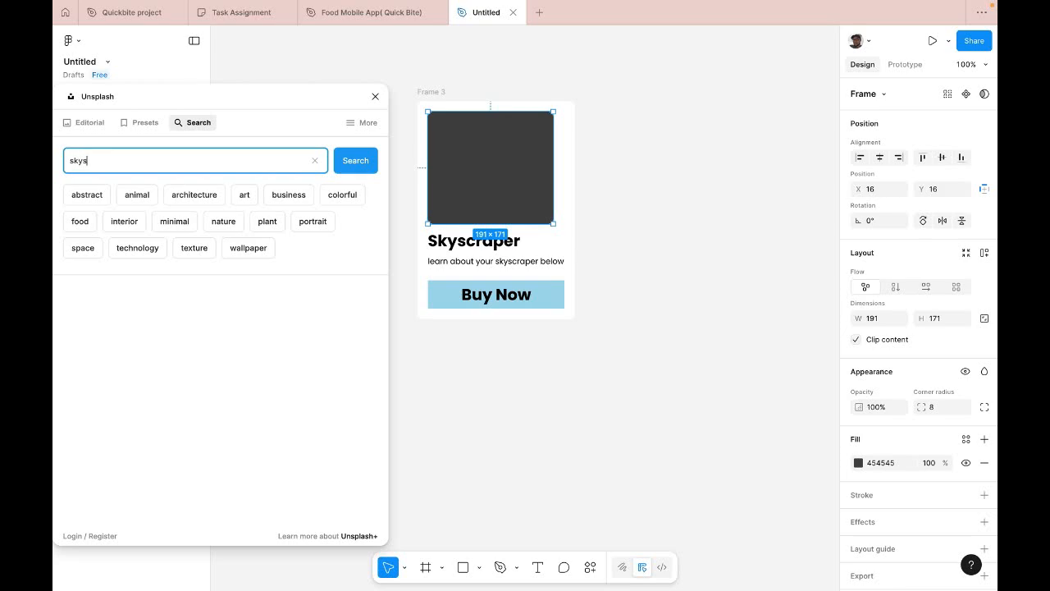
pyautogui.write('craper')
pyautogui.press('Return')
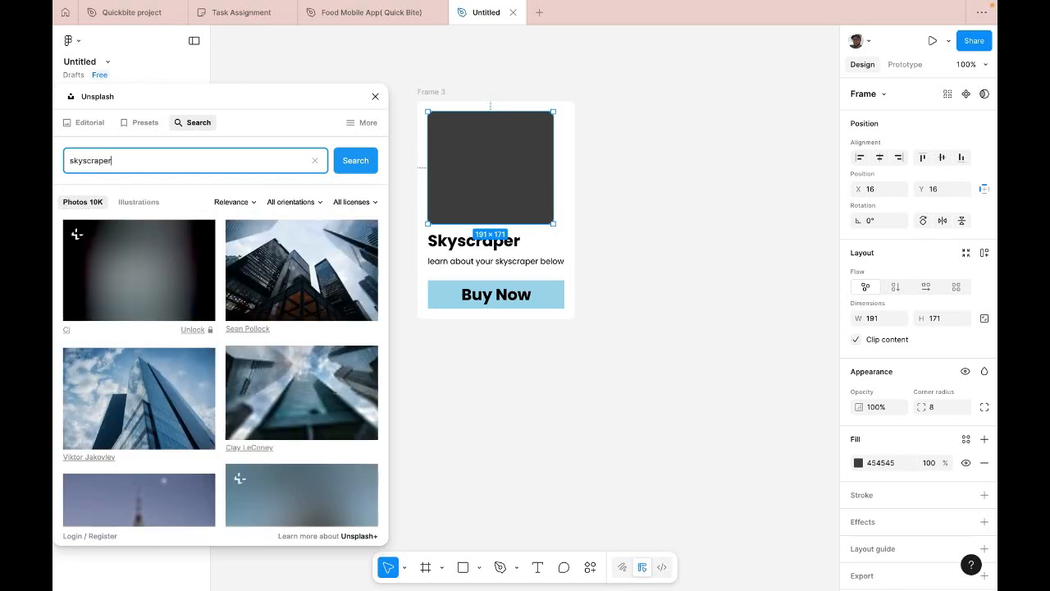
# - Fill the image frame with the Unsplash photo of dark towers seen from below, and close the plugin
pyautogui.click(296, 270)
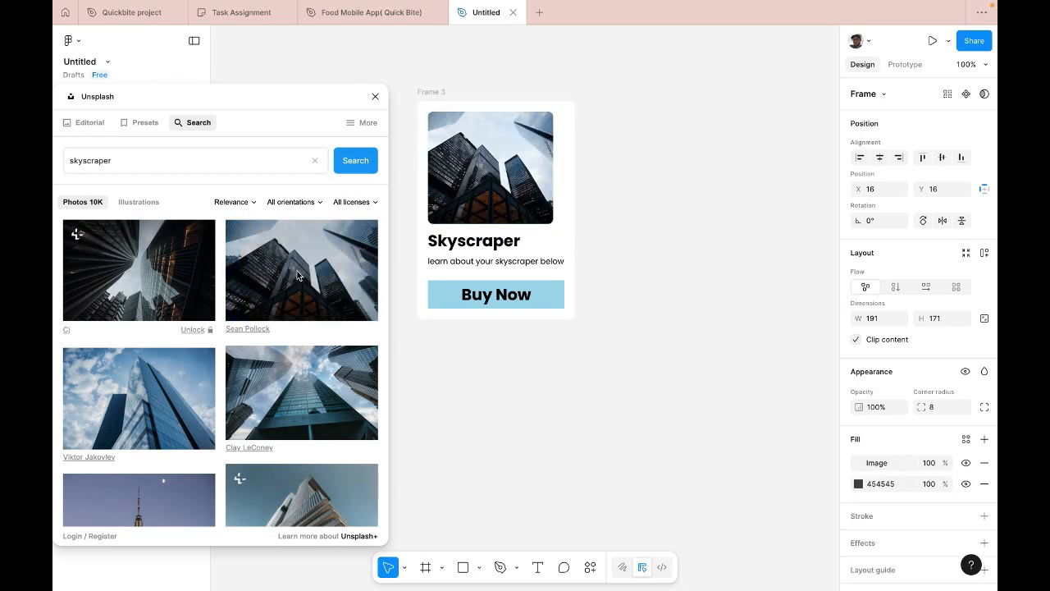
pyautogui.click(676, 261)
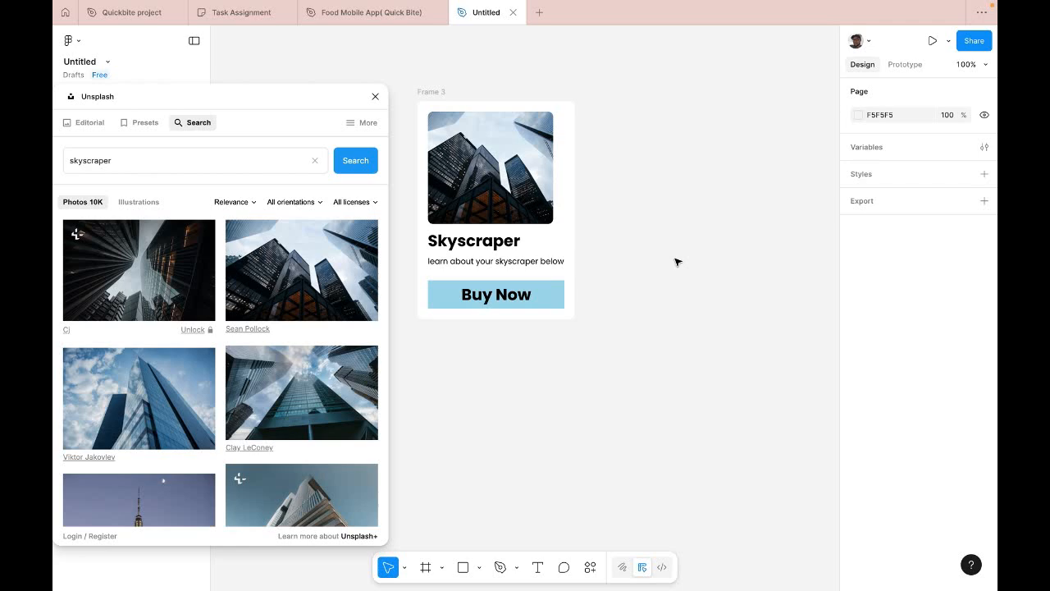
pyautogui.click(374, 96)
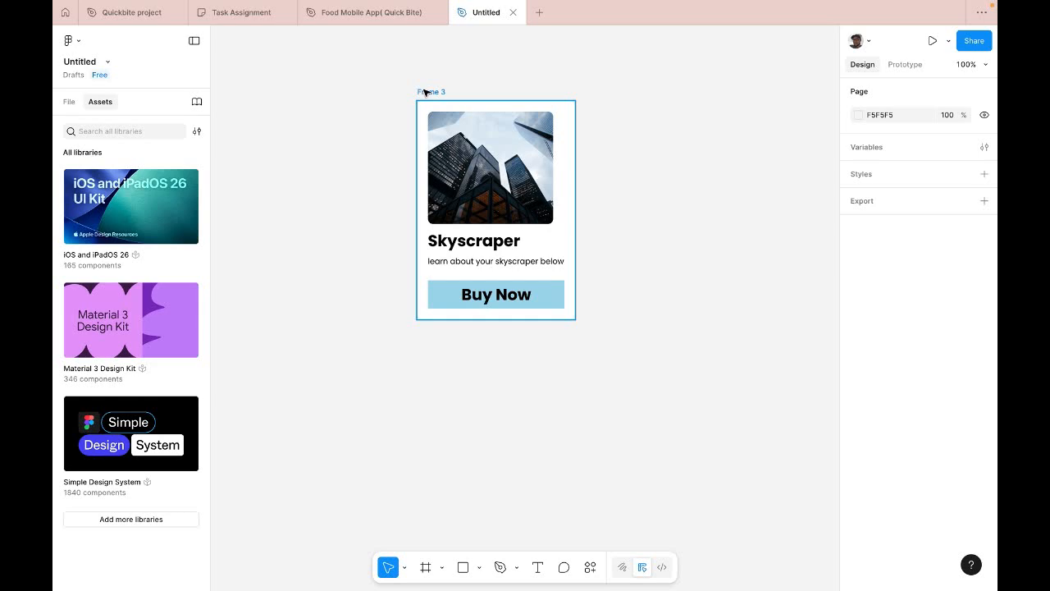
# - Round the blue "Buy Now" button's corners with a radius of 8
pyautogui.click(446, 297)
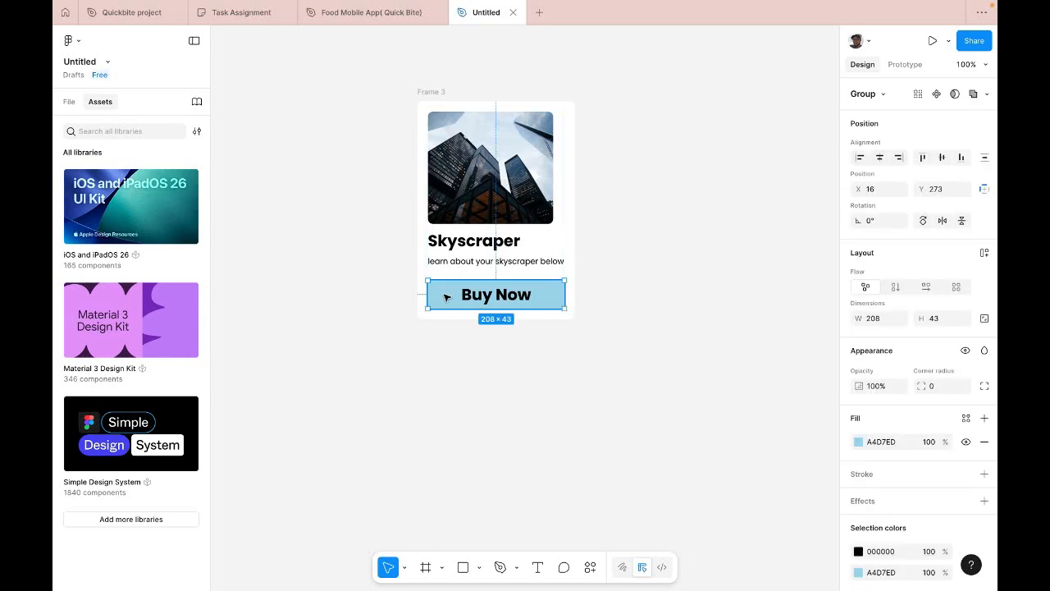
pyautogui.click(932, 386)
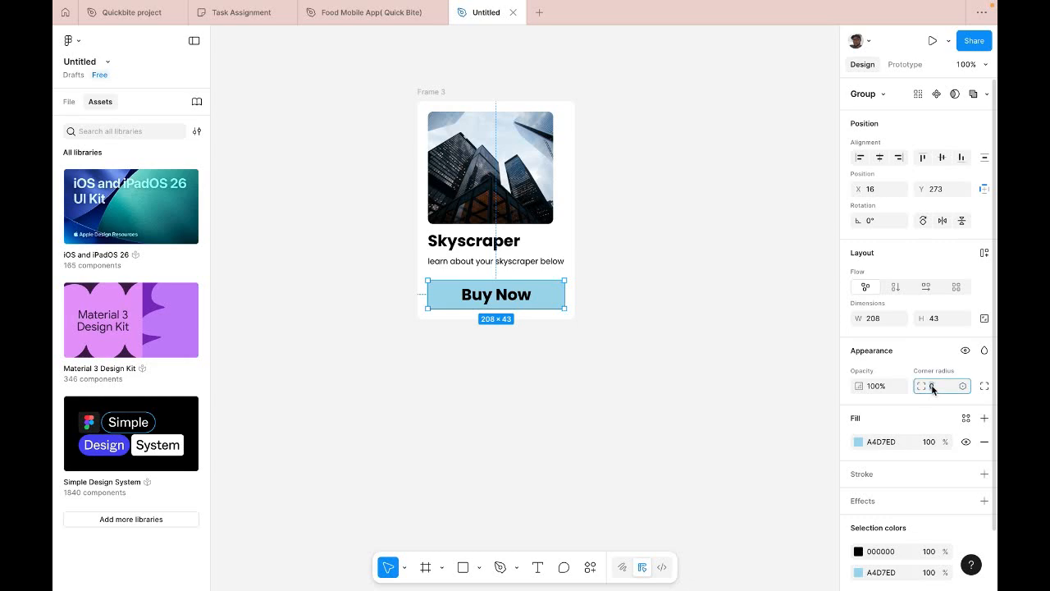
pyautogui.write('8')
pyautogui.press('Return')
pyautogui.click(611, 298)
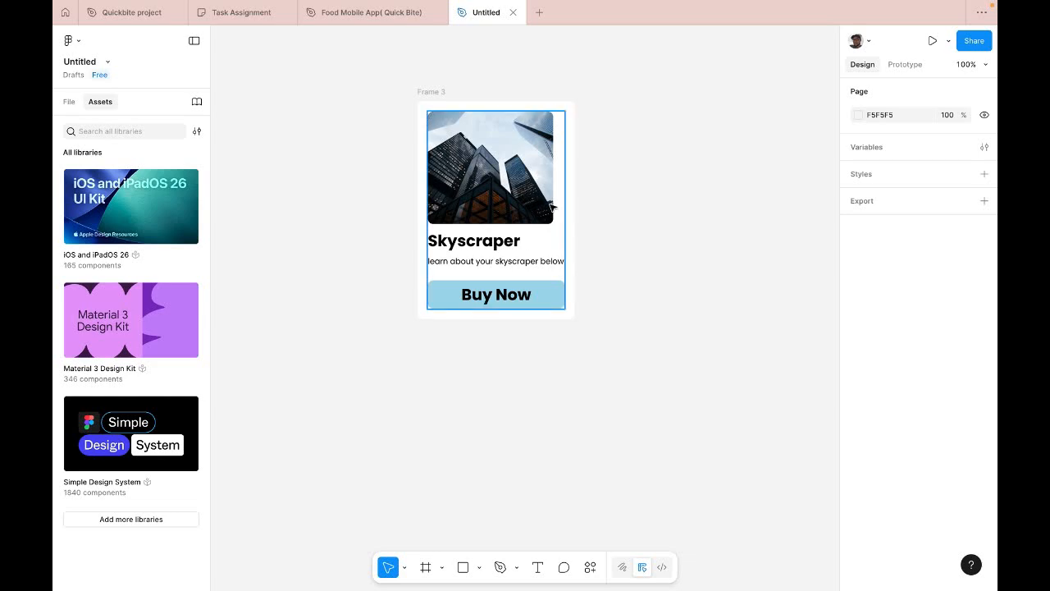
# - Narrow the description text box to 191 wide to match the image, wrapping the text onto two lines
pyautogui.doubleClick(521, 262)
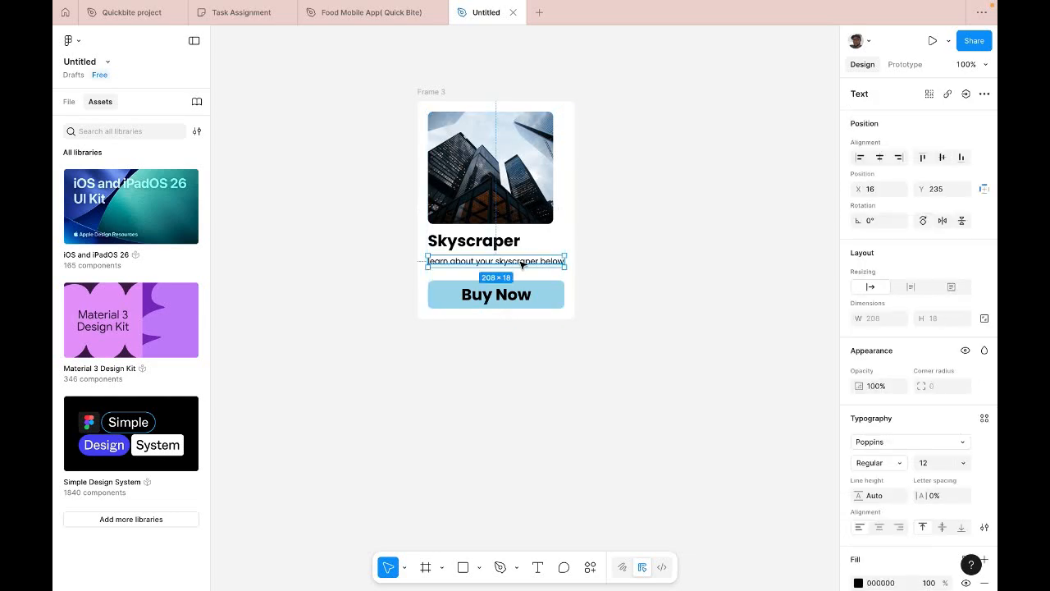
pyautogui.moveTo(568, 262); pyautogui.dragTo(550, 262)
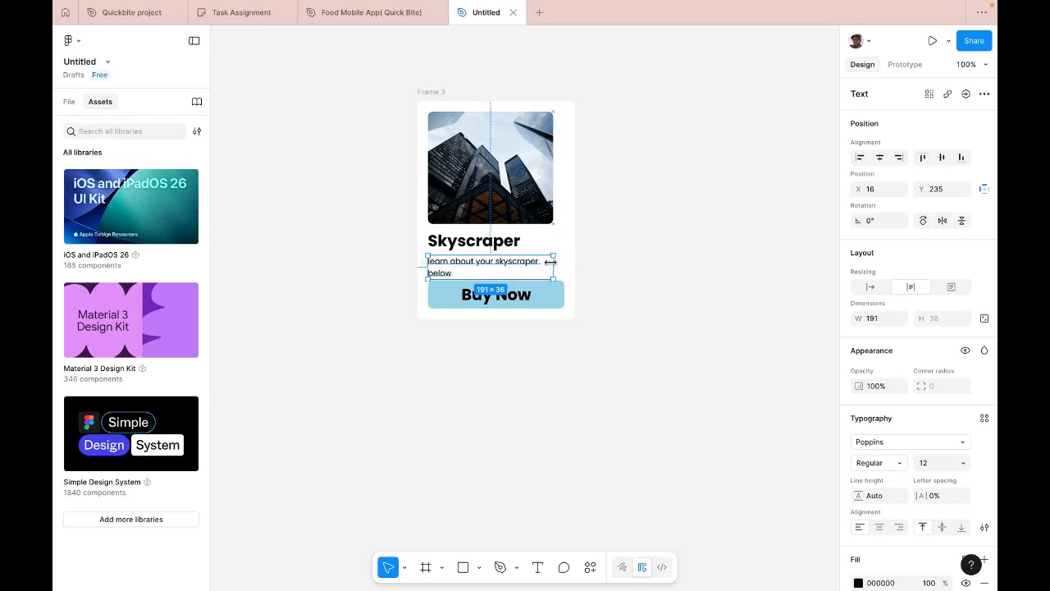
pyautogui.click(681, 259)
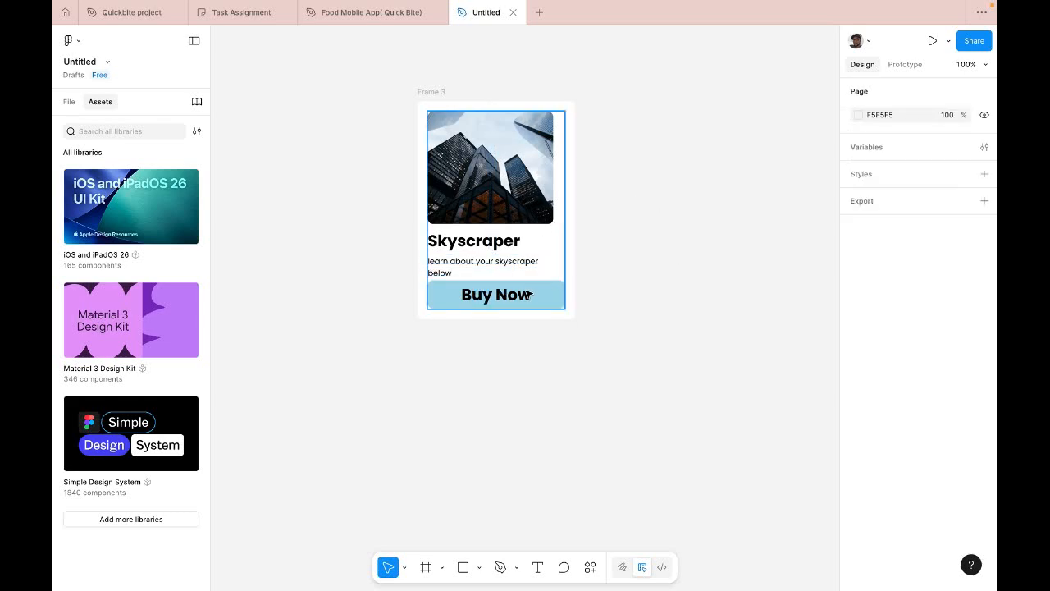
# - Move the "Buy Now" button down below the wrapped description to Y 286
pyautogui.click(446, 292)
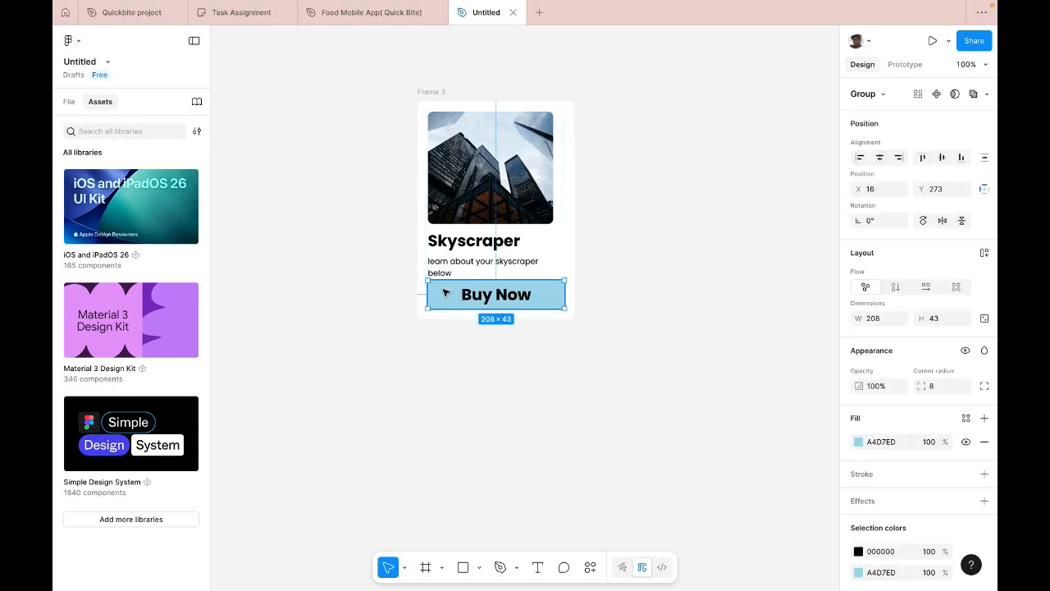
pyautogui.press('alt')
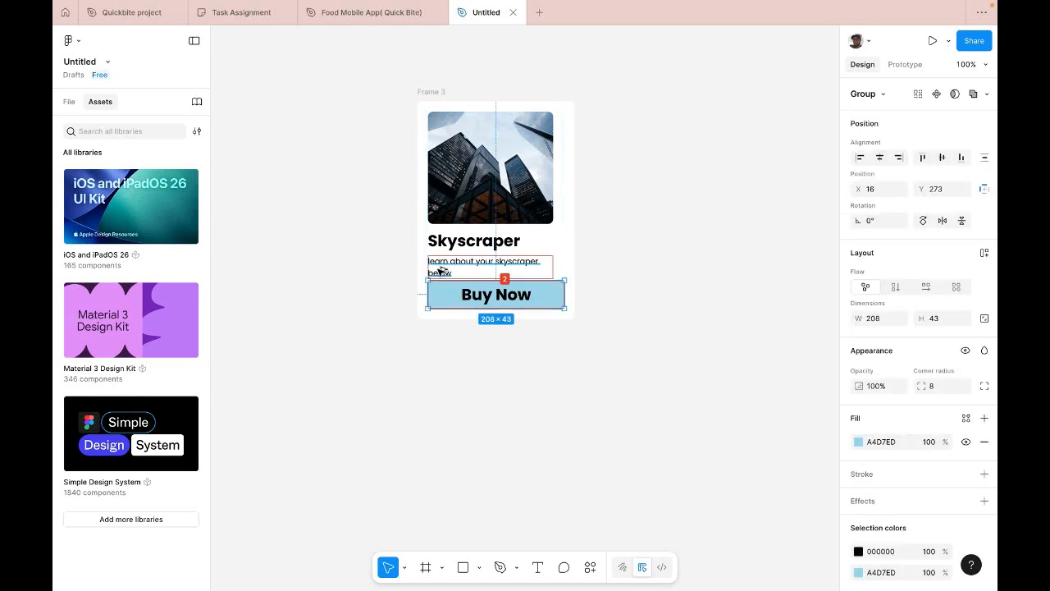
pyautogui.press('Down')
pyautogui.press('Down')
pyautogui.press('Down')
pyautogui.press('Down')
pyautogui.press('Down')
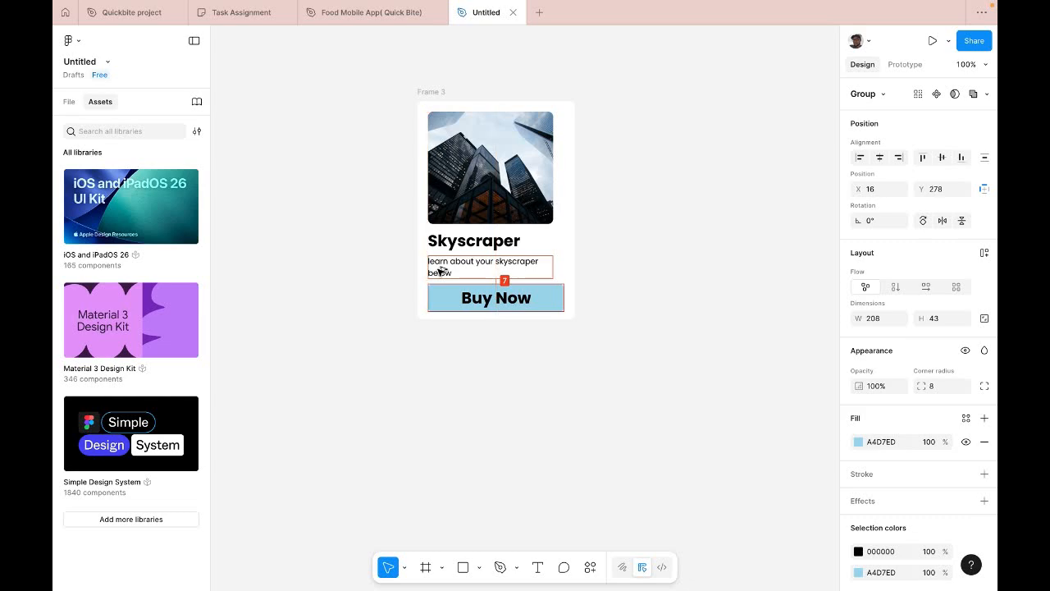
pyautogui.press('Down')
pyautogui.press('Down')
pyautogui.press('Down')
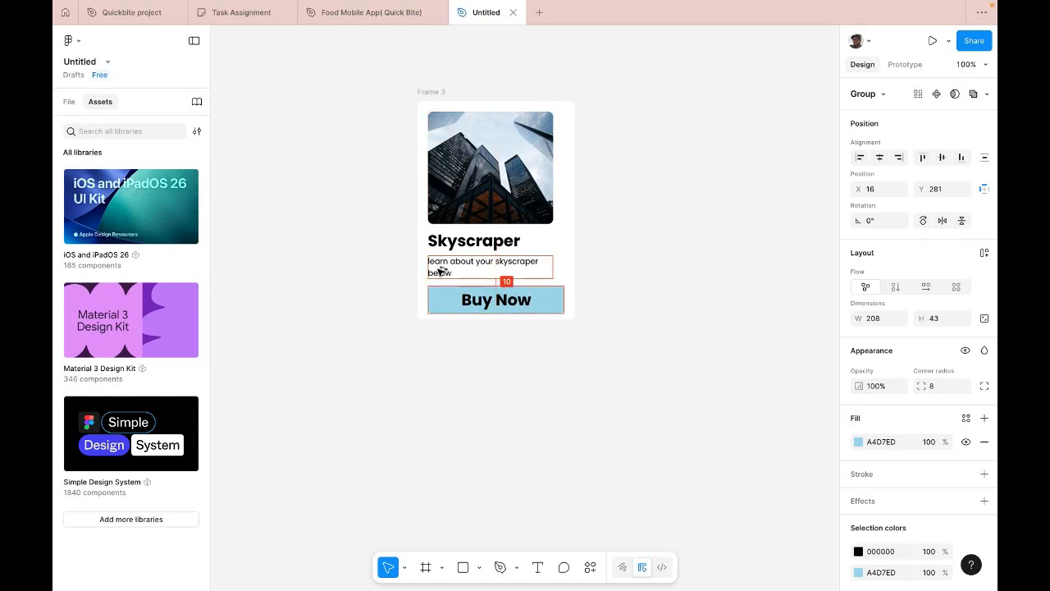
pyautogui.press('Down')
pyautogui.press('Down')
pyautogui.press('Down')
pyautogui.press('Down')
pyautogui.press('Down')
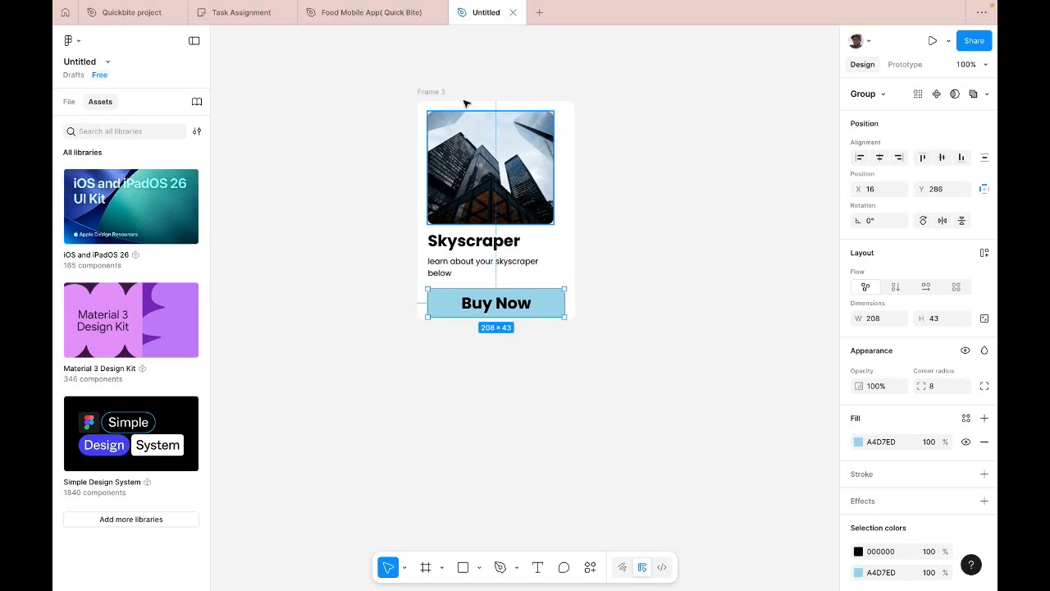
# - Extend the card frame's bottom edge to a height of 345
pyautogui.click(434, 95)
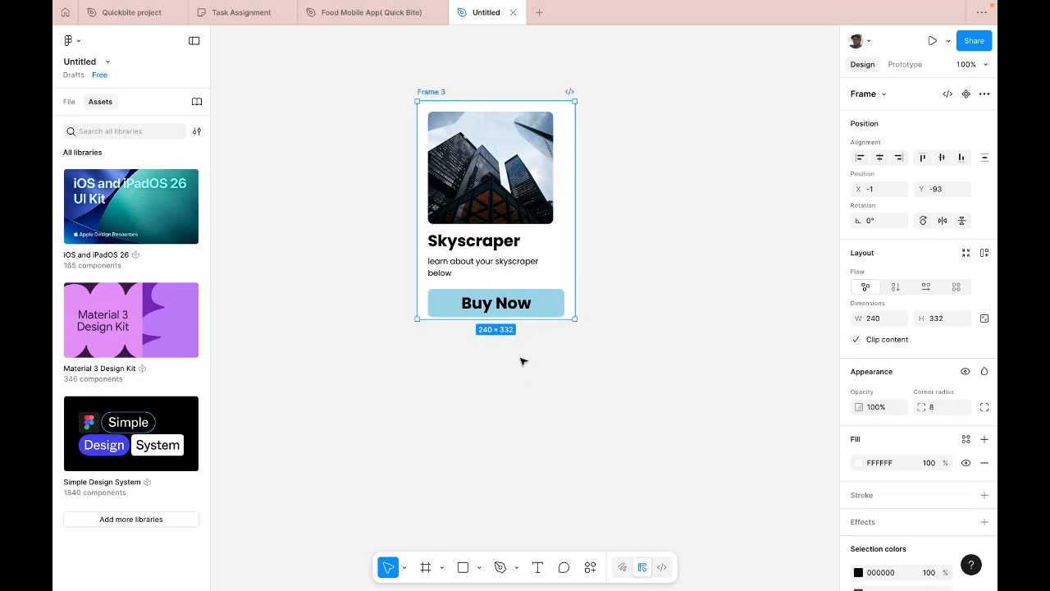
pyautogui.moveTo(515, 320); pyautogui.dragTo(515, 329)
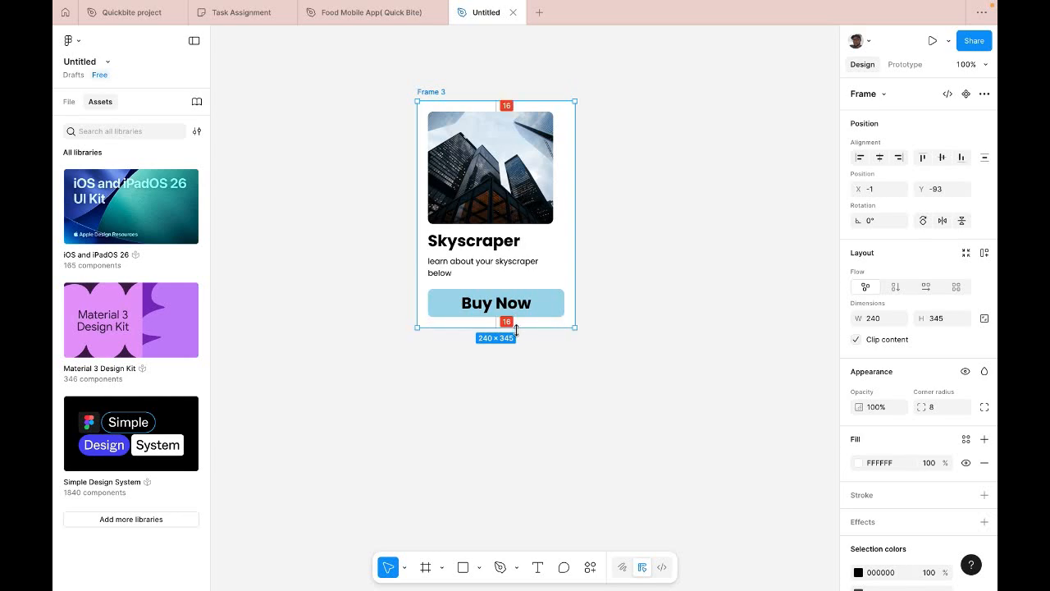
pyautogui.click(680, 302)
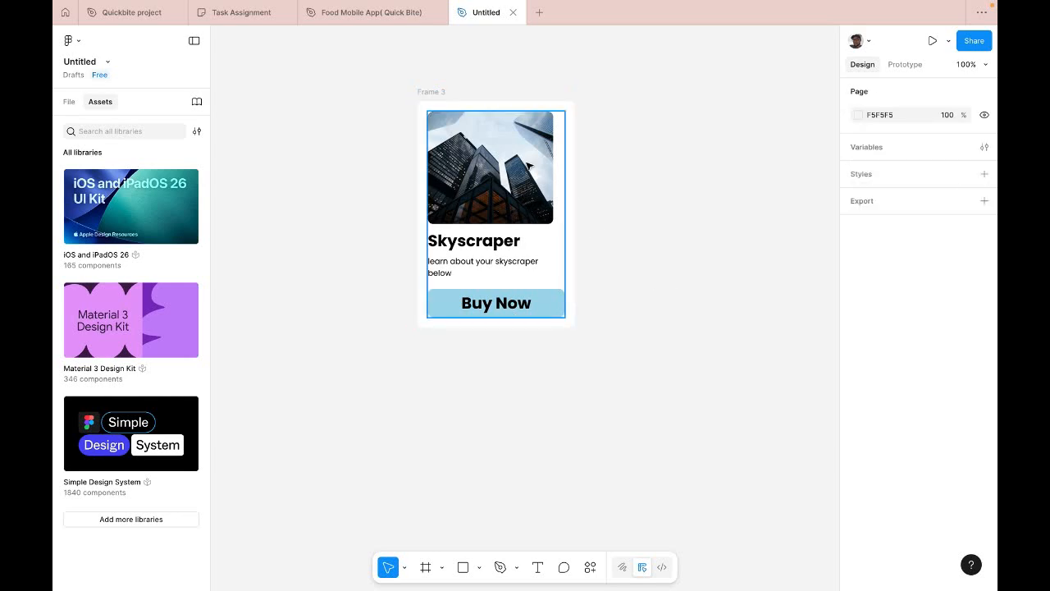
# - Narrow the "Buy Now" button from its right edge to 191 wide, matching the image
pyautogui.click(502, 137)
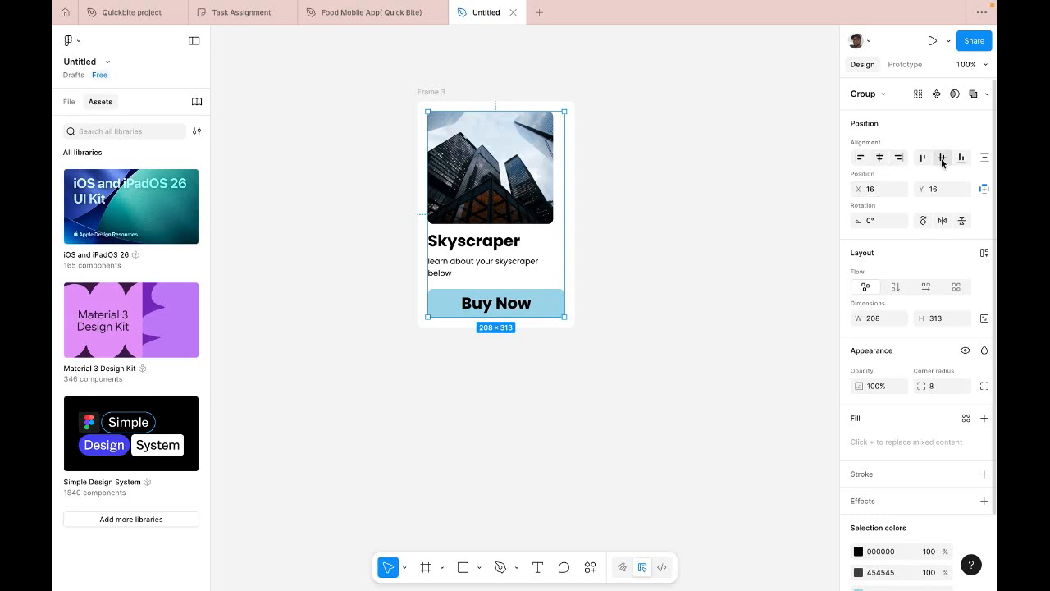
pyautogui.click(618, 207)
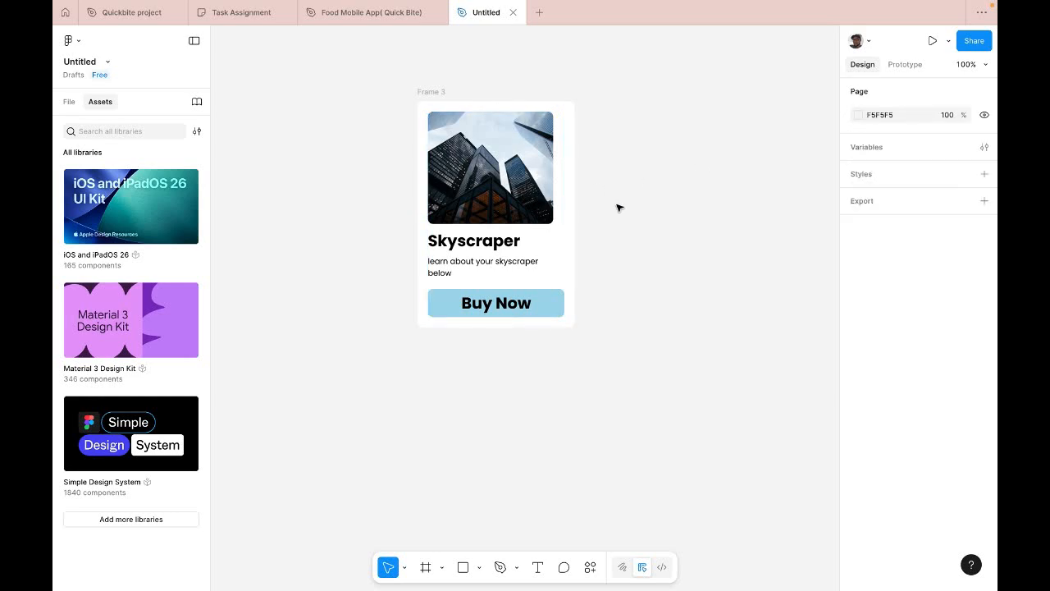
pyautogui.click(505, 171)
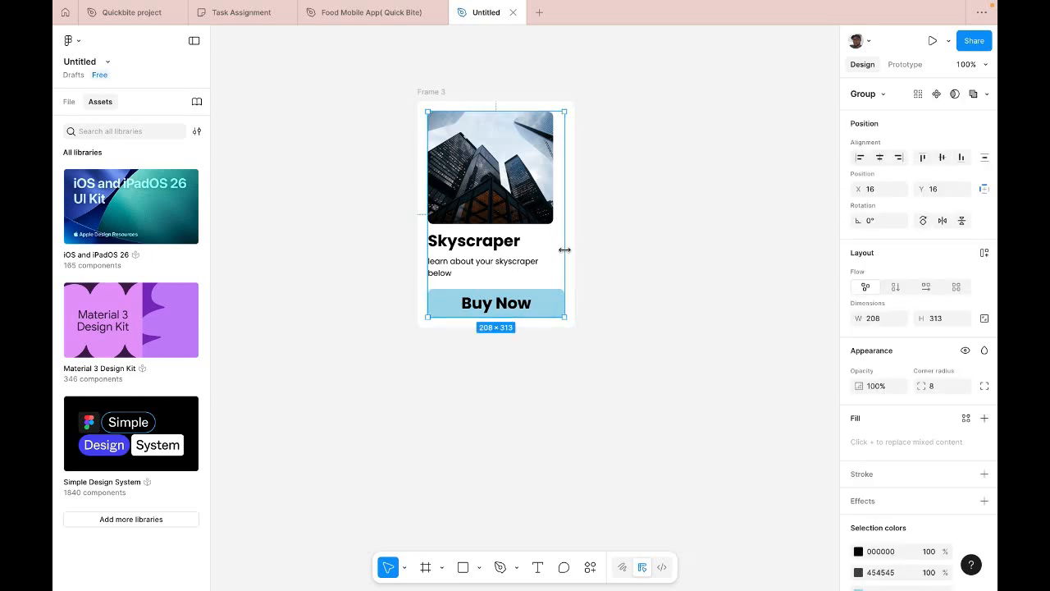
pyautogui.doubleClick(551, 303)
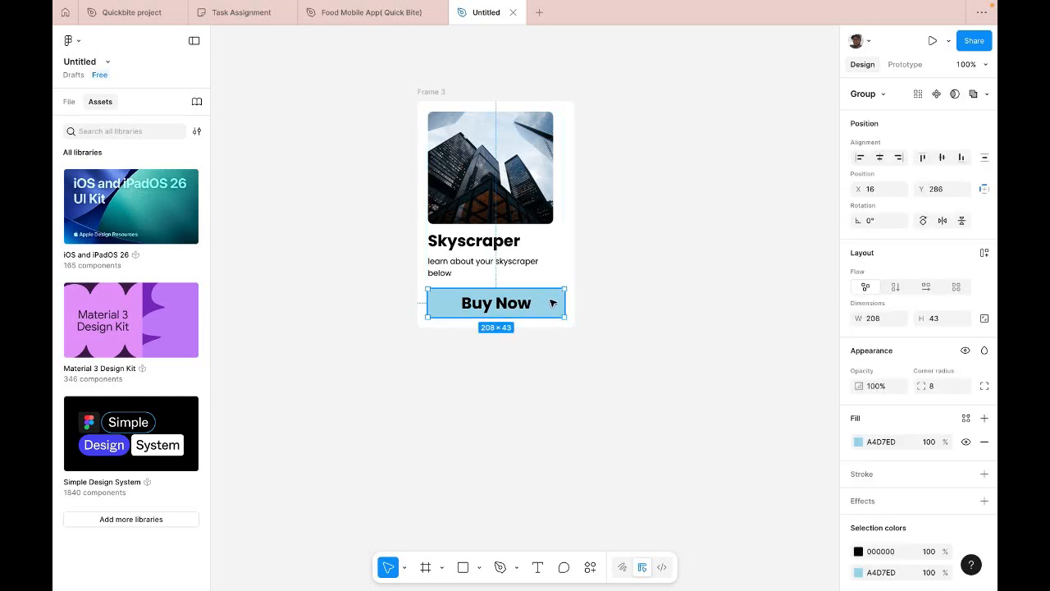
pyautogui.moveTo(561, 305); pyautogui.dragTo(554, 305)
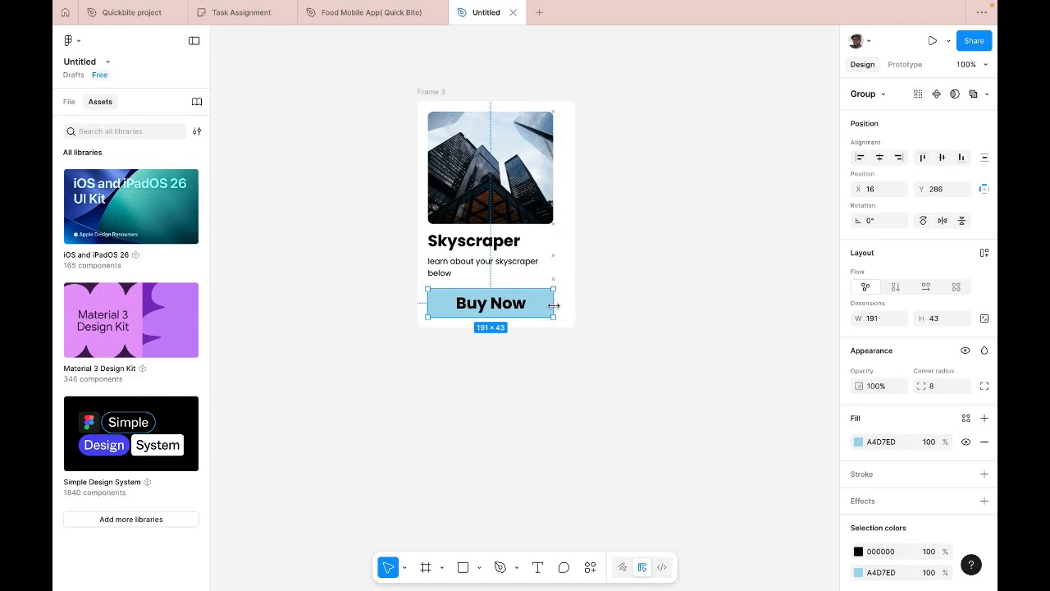
pyautogui.click(649, 288)
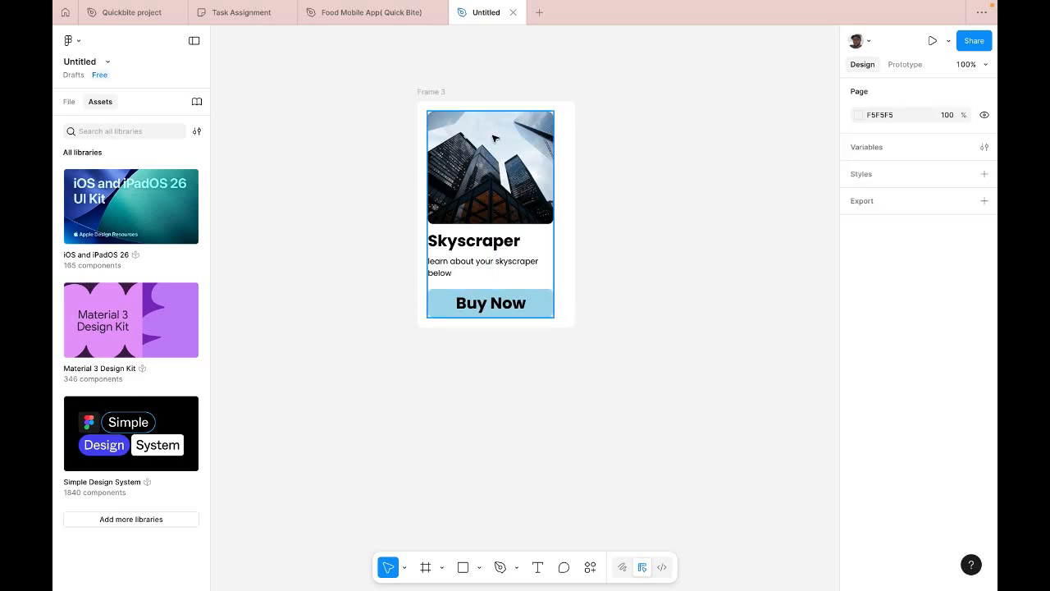
# - Check the gap between heading and description, and nudge the description text up by 2 px
pyautogui.doubleClick(480, 243)
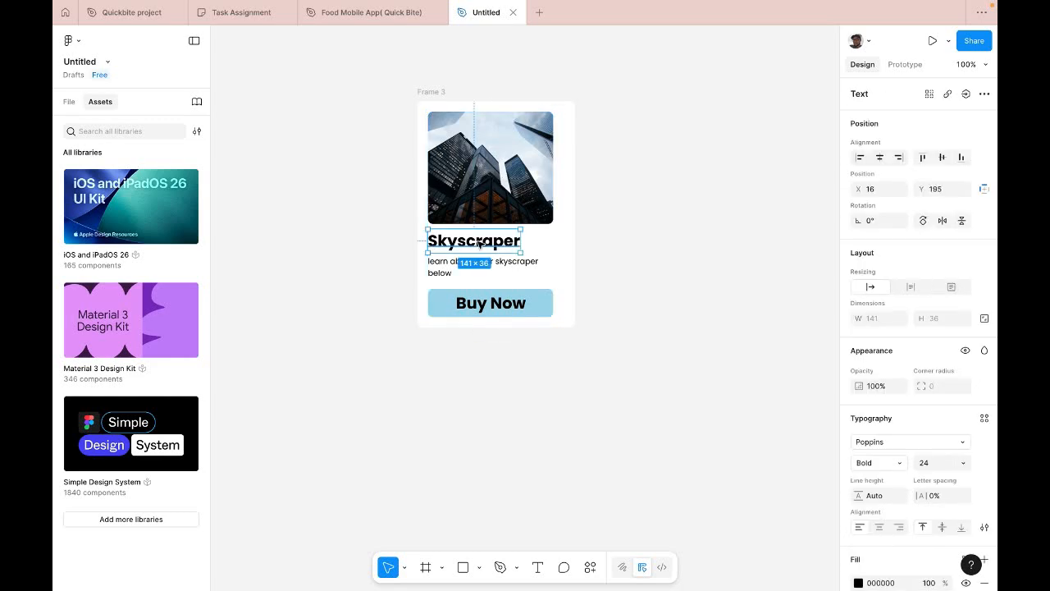
pyautogui.press('alt')
pyautogui.click(497, 263)
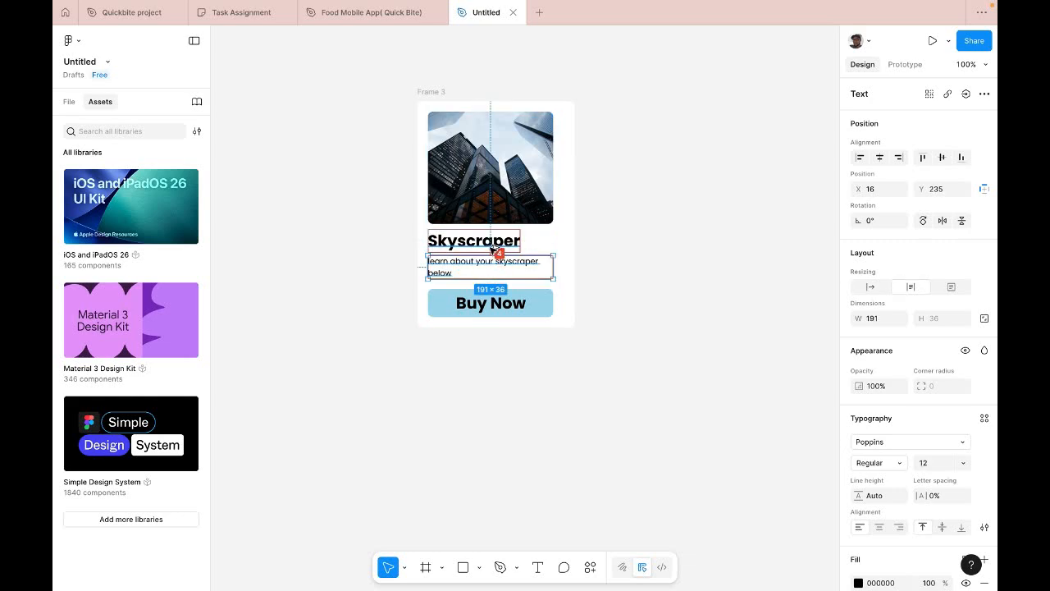
pyautogui.press('Up')
pyautogui.press('Up')
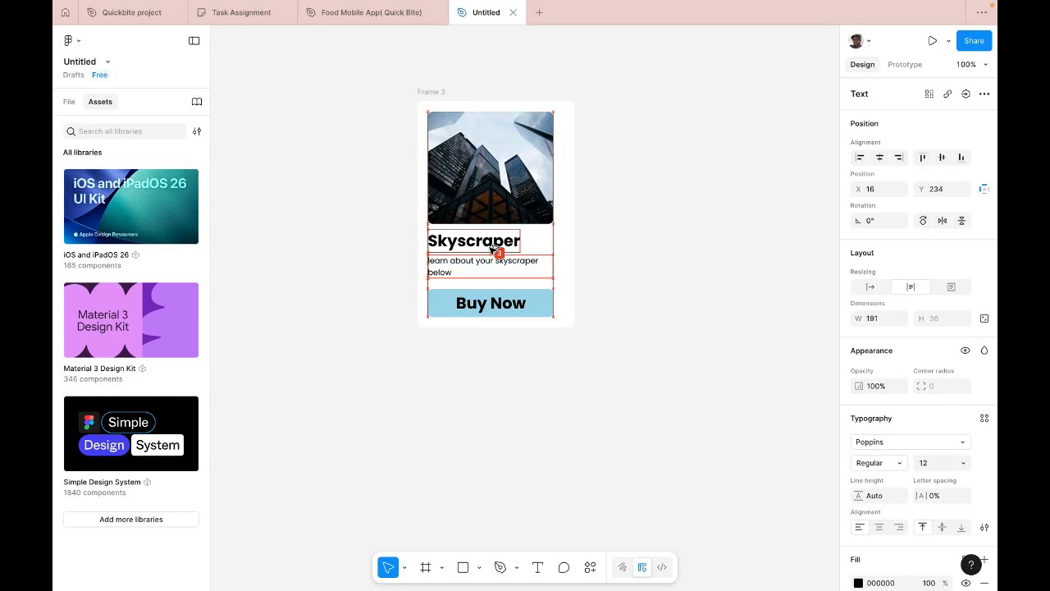
# - Move the "Buy Now" button up to Y 284 and select the whole card content group
pyautogui.click(457, 302)
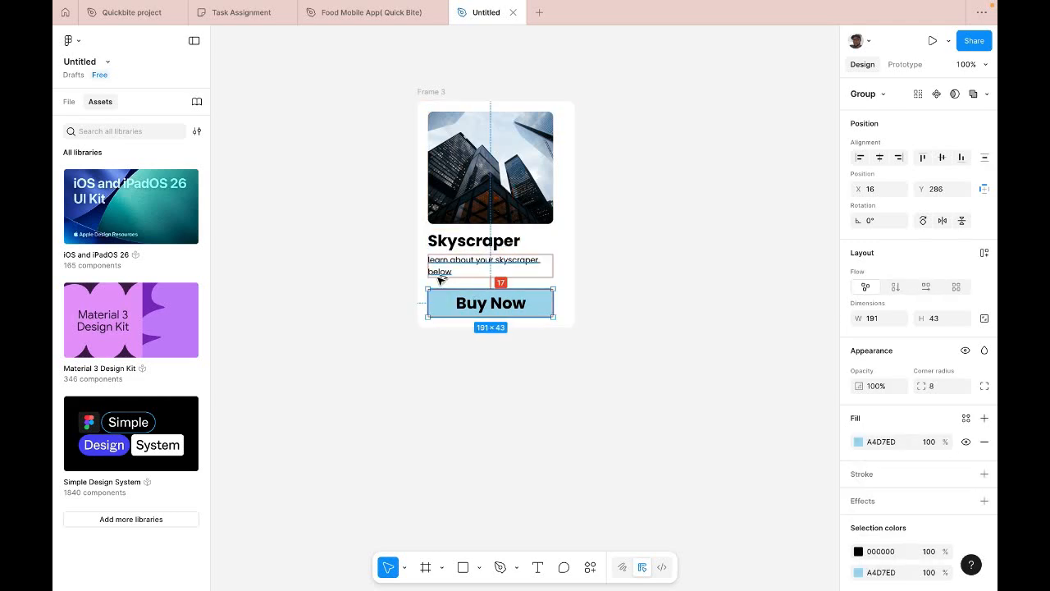
pyautogui.press('Up')
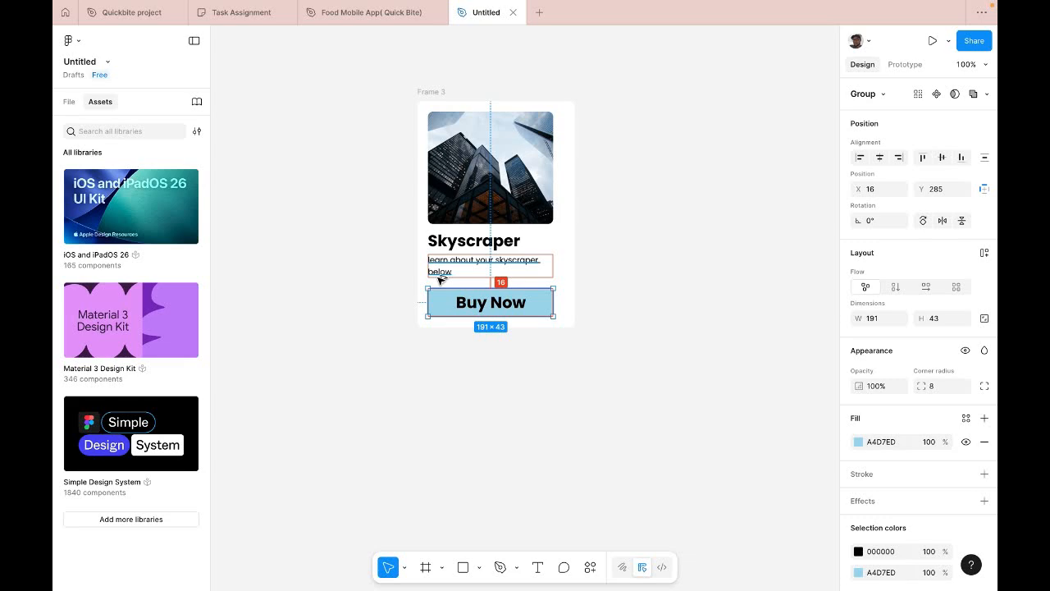
pyautogui.press('Up')
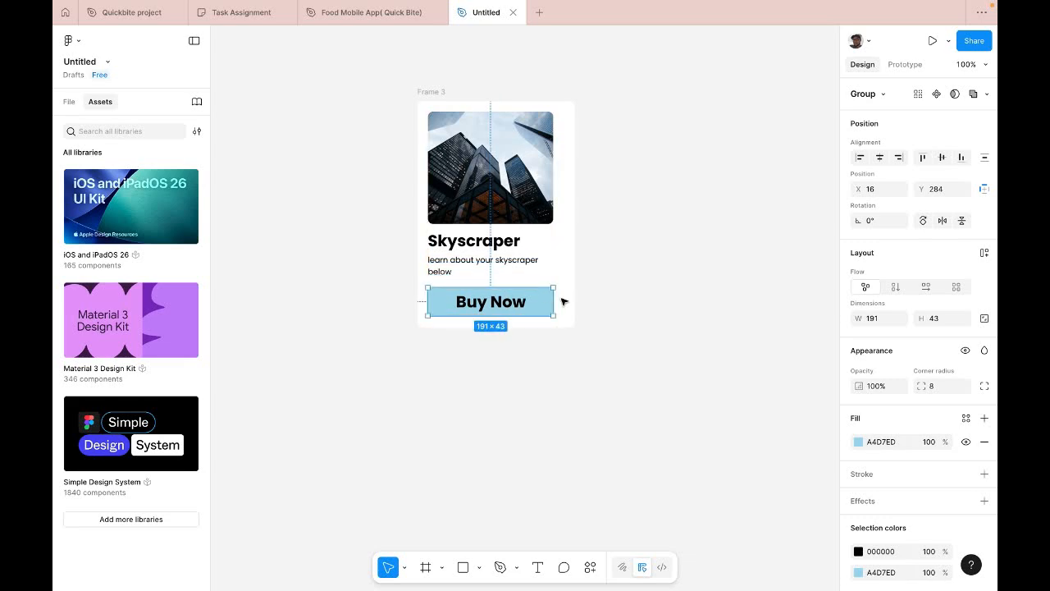
pyautogui.click(681, 291)
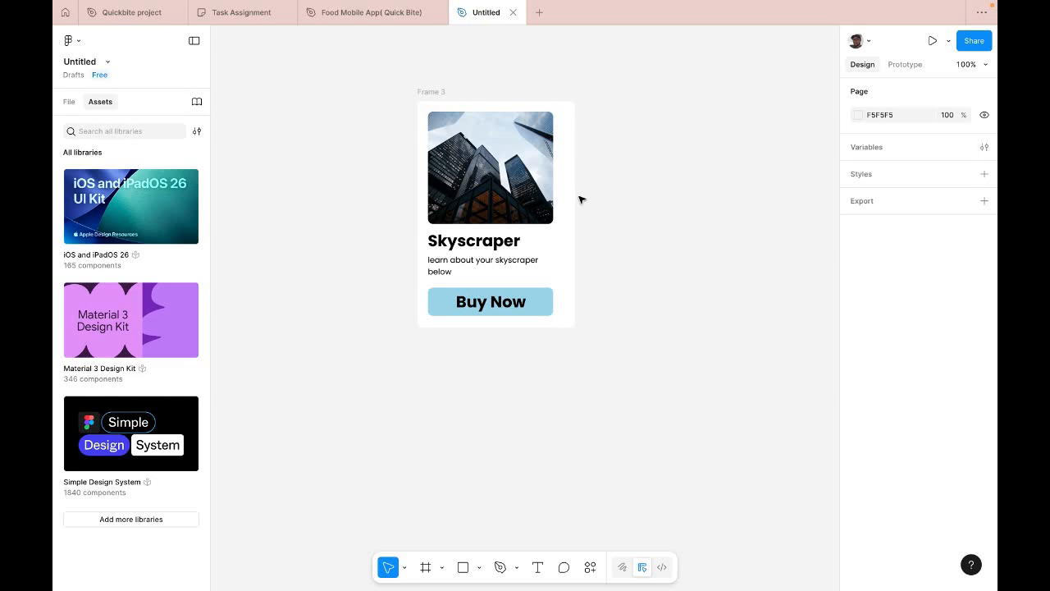
pyautogui.click(491, 131)
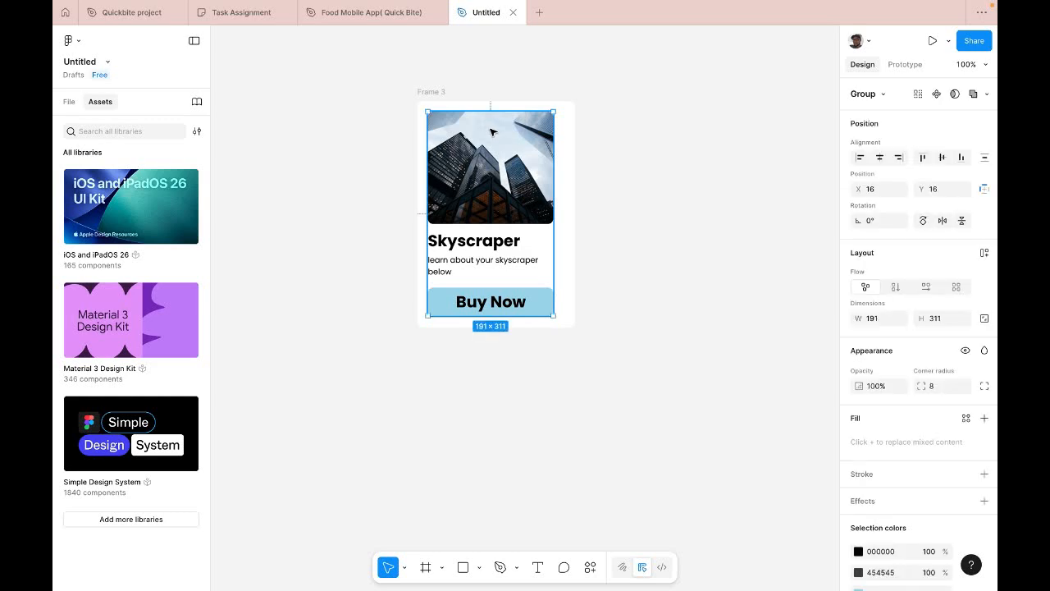